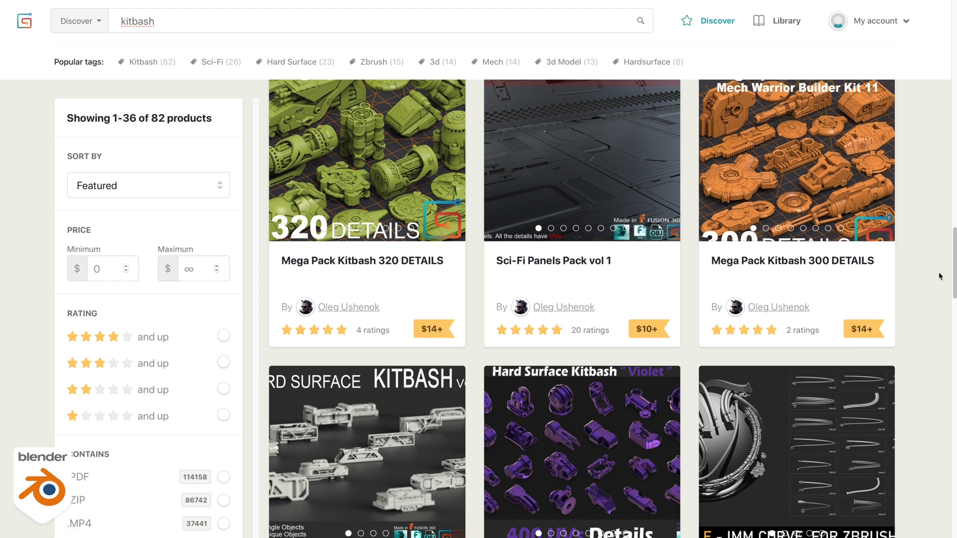
Step: Browse the kitbash product listings, switch to Blender and examine the panel models spread across the scene
mouse_move(952, 269)
left_mouse_down()
mouse_move(950, 285)
mouse_move(949, 274)
left_mouse_up()
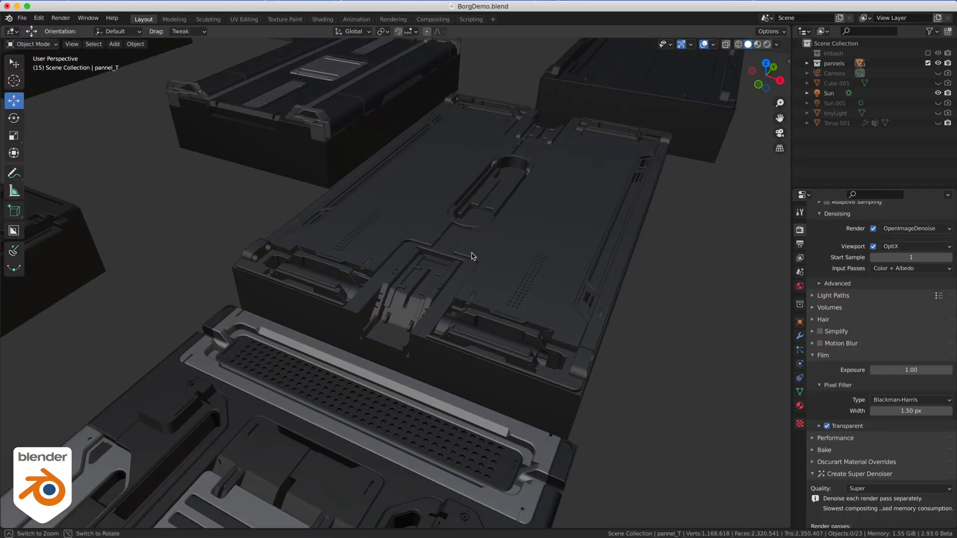
middle_click_drag(470, 256, 398, 246)
scroll(402, 295, "down", 5)
middle_click_drag(508, 318, 156, 217, "shift")
middle_click_drag(445, 291, 279, 320, "alt")
right_click_drag(464, 299, 423, 308, "alt")
left_click_drag(423, 307, 315, 330, "alt")
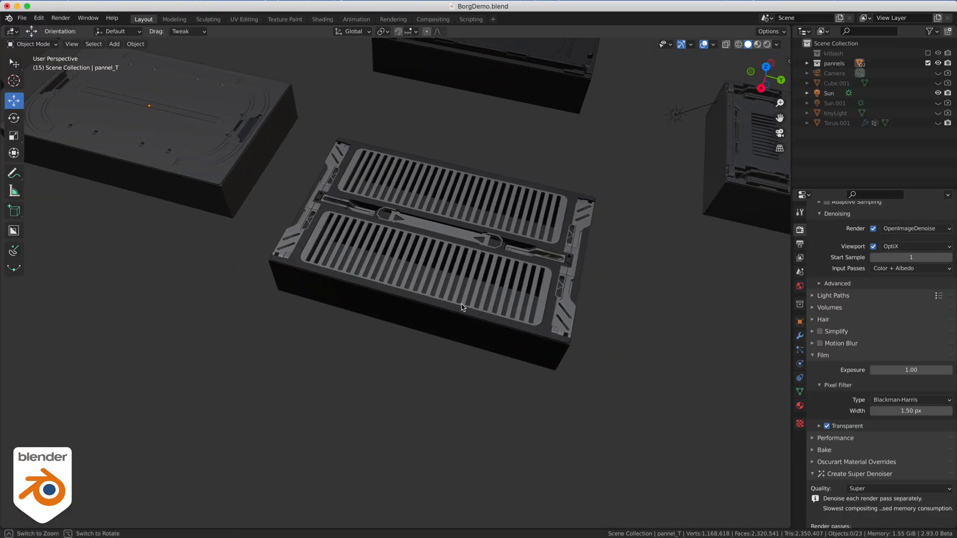
middle_click_drag(673, 274, 470, 289, "alt")
left_click_drag(470, 289, 264, 277, "alt")
right_click_drag(609, 264, 525, 259, "alt")
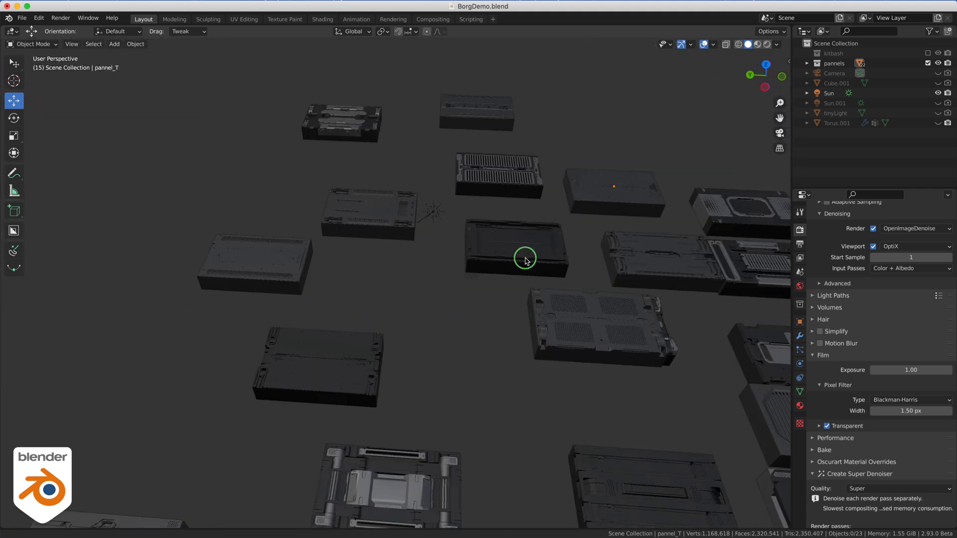
left_click_drag(525, 259, 463, 255, "alt")
middle_click_drag(474, 339, 466, 177, "alt")
right_click_drag(434, 224, 578, 249, "alt")
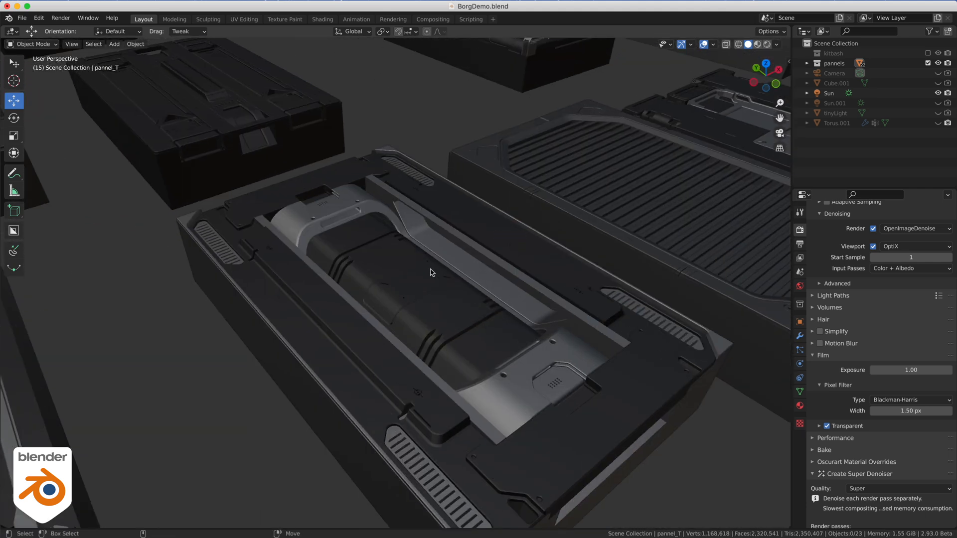
Step: Select pannel_D and open a Shader Editor in a new area below the 3D viewport
left_click(432, 274)
right_click_drag(296, 370, 172, 384, "alt")
left_click_drag(2, 526, 29, 321)
left_click(12, 333)
left_click(45, 406)
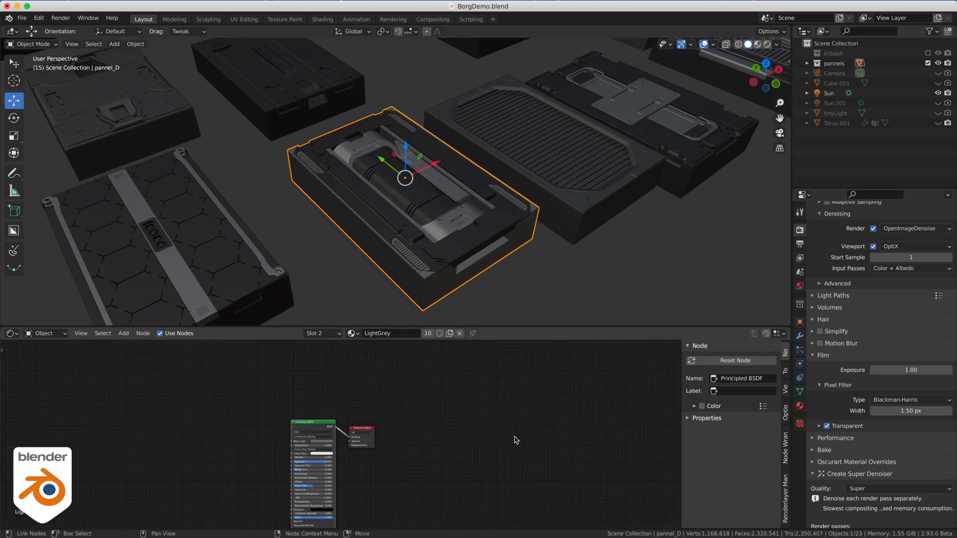
Step: Examine the Principled BSDF settings of the panel's LightGrey material in the node tree and material properties
middle_click_drag(410, 455, 519, 458)
scroll(448, 411, "up", 4)
scroll(519, 458, "down", 4)
scroll(467, 465, "up", 7)
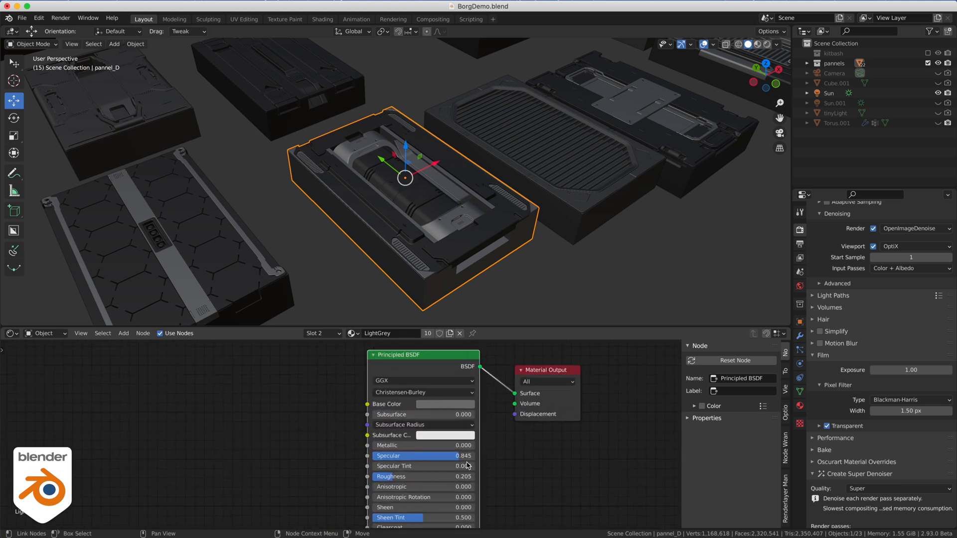
scroll(467, 464, "up", 1)
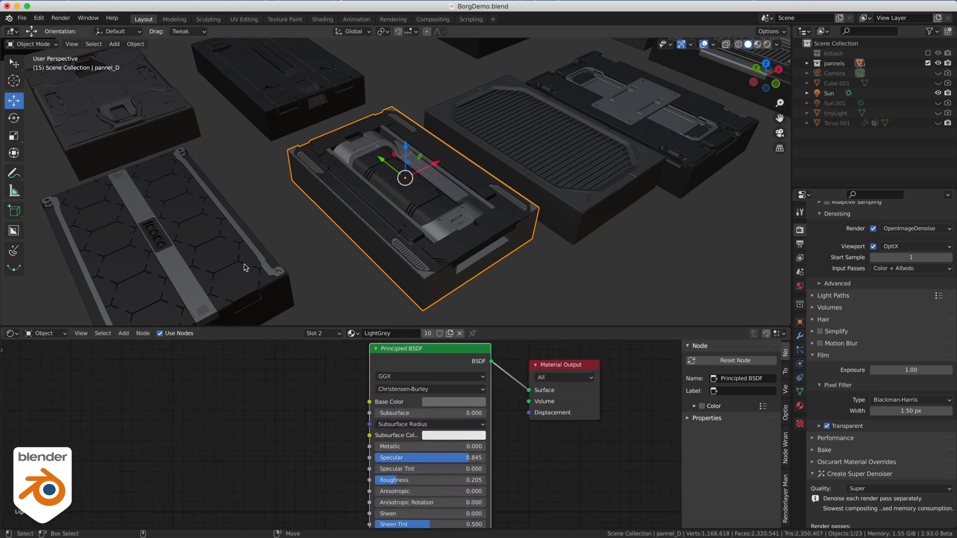
left_click(800, 405)
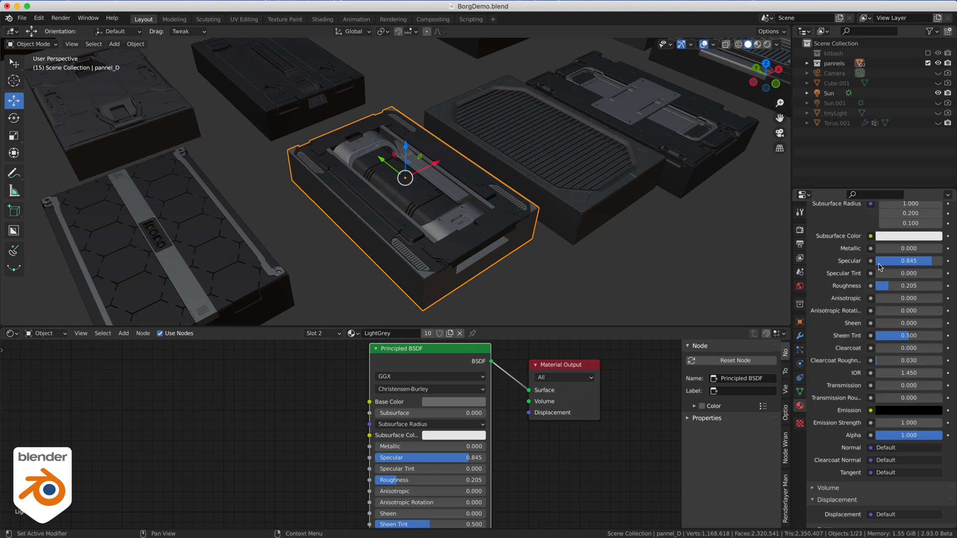
scroll(880, 268, "up", 8)
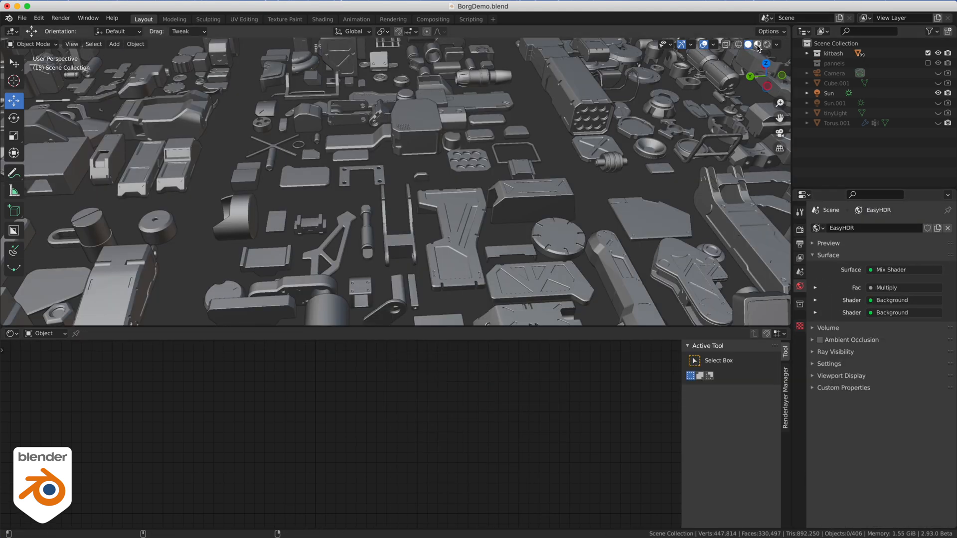
Step: Switch the viewport to Material Preview shading and select the boxy kitbash part Hard_Surface_Mesh_345
left_click(757, 44)
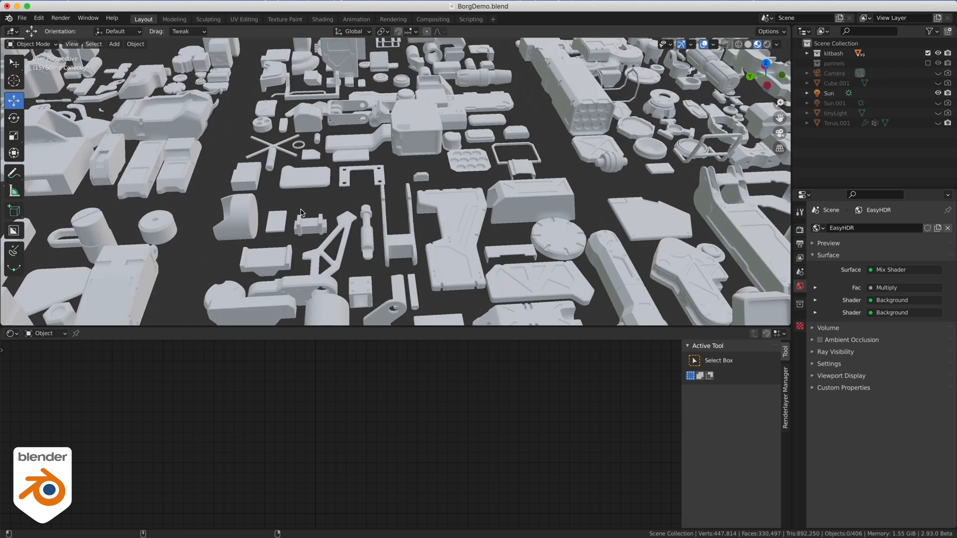
left_click_drag(331, 202, 398, 195, "alt")
middle_click_drag(398, 195, 331, 113, "alt")
right_click_drag(332, 112, 418, 144, "alt")
mouse_move(418, 144)
left_mouse_down("alt")
mouse_move(405, 125)
mouse_move(363, 129)
mouse_move(367, 150)
mouse_move(431, 131)
left_mouse_up("alt")
left_click(431, 130)
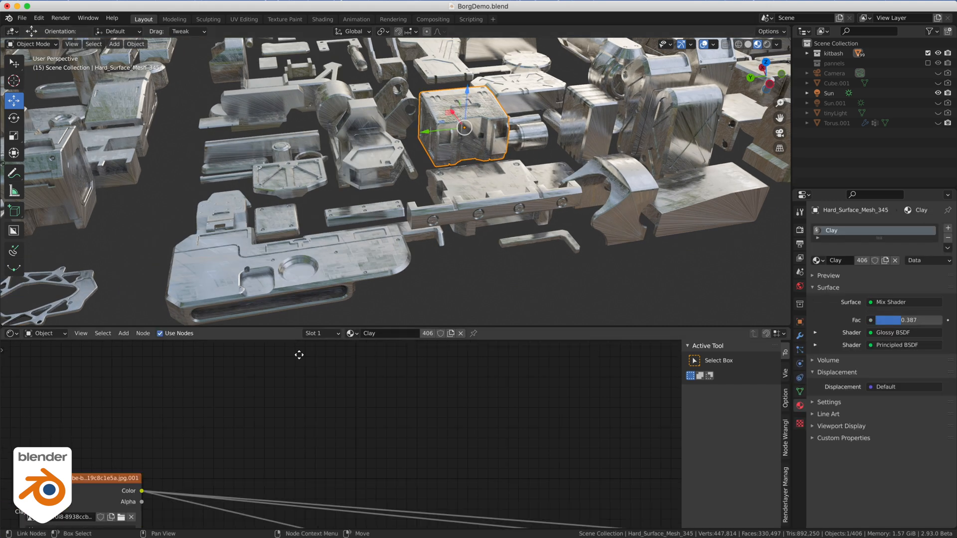
Step: Examine the node tree of the Clay material shared by the kitbash parts
scroll(419, 483, "down", 14)
middle_click_drag(421, 477, 369, 456)
left_click_drag(97, 372, 297, 518)
left_click_drag(227, 408, 430, 407)
middle_click_drag(501, 448, 424, 436)
scroll(425, 438, "up", 2)
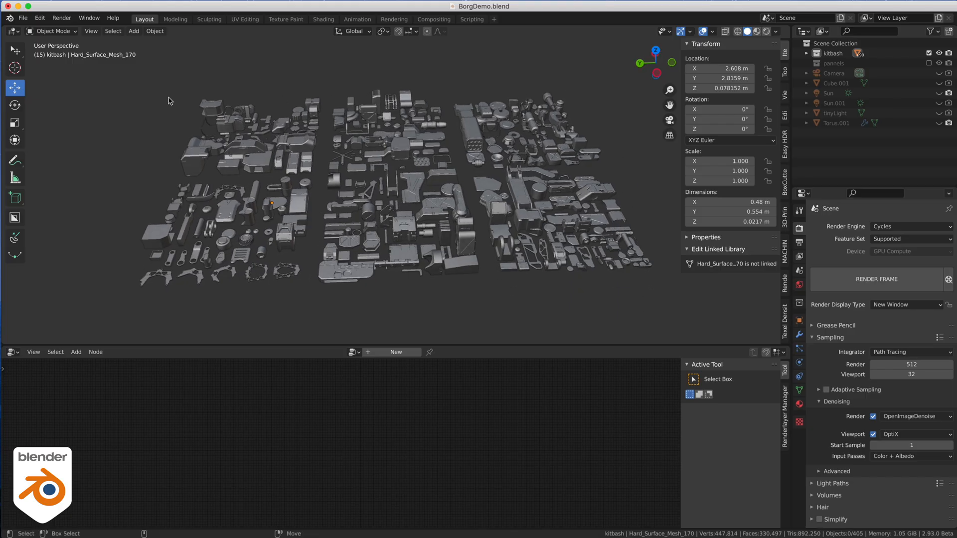
Step: Select all kitbash objects, set the active one's location to 0 m on every axis and copy it to all selected
left_click_drag(120, 81, 652, 300)
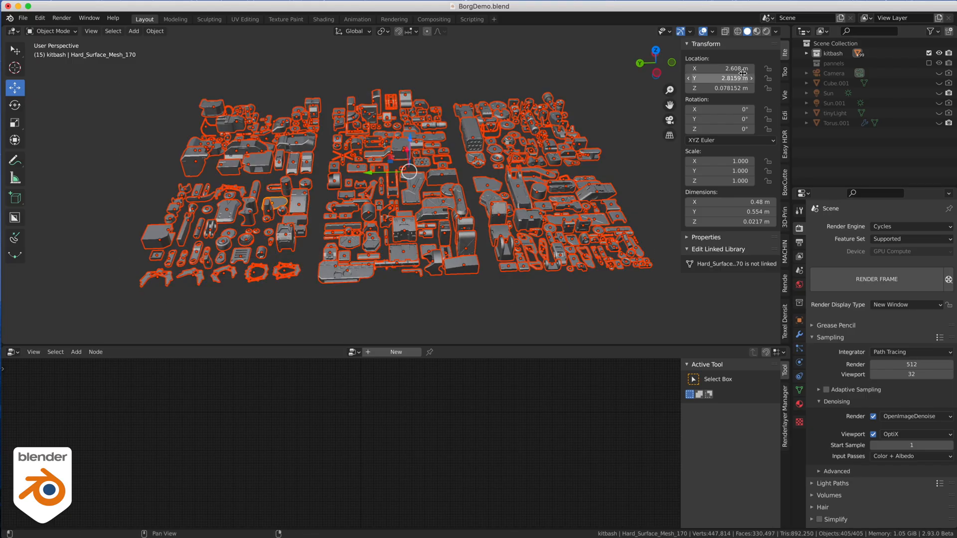
left_click_drag(735, 68, 735, 89)
key("Return")
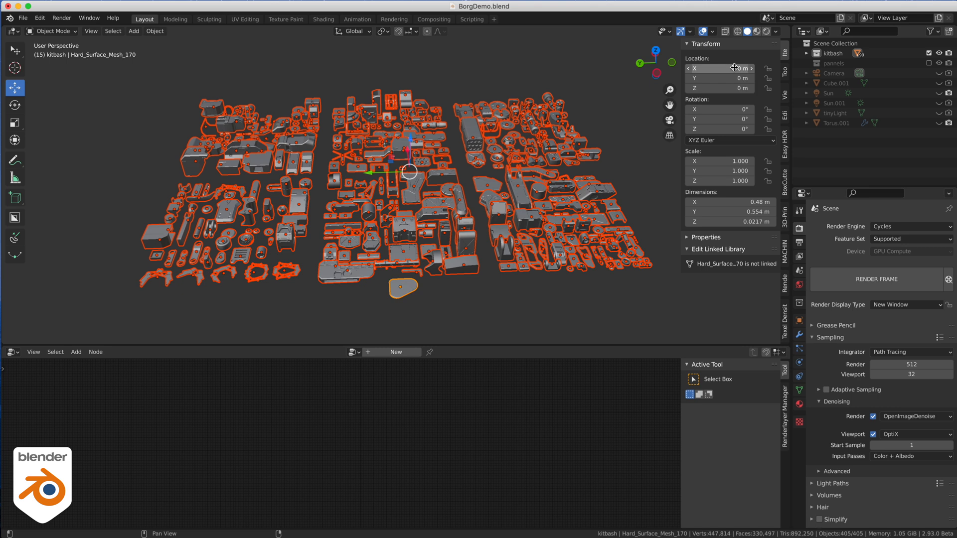
right_click(711, 68)
left_click(709, 182)
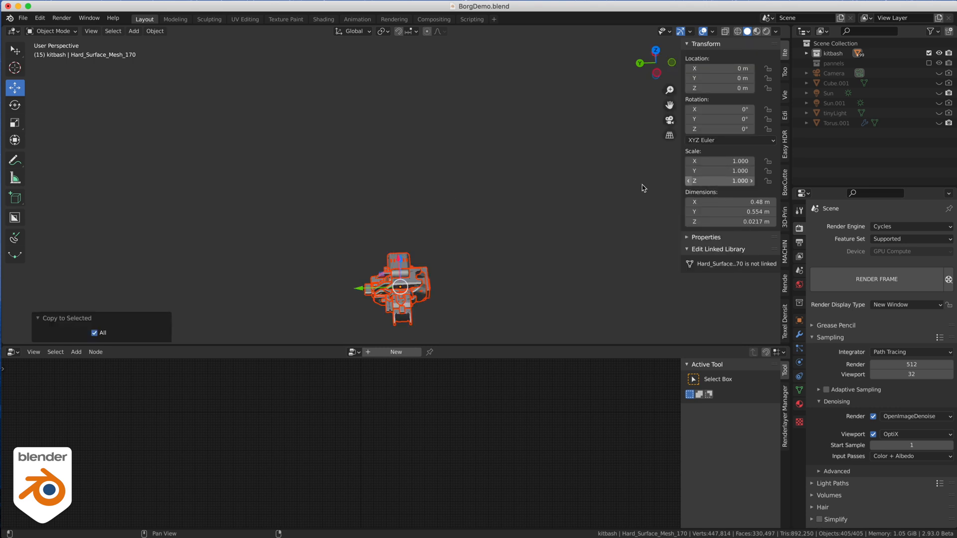
left_click(441, 258)
middle_click_drag(440, 258, 301, 167)
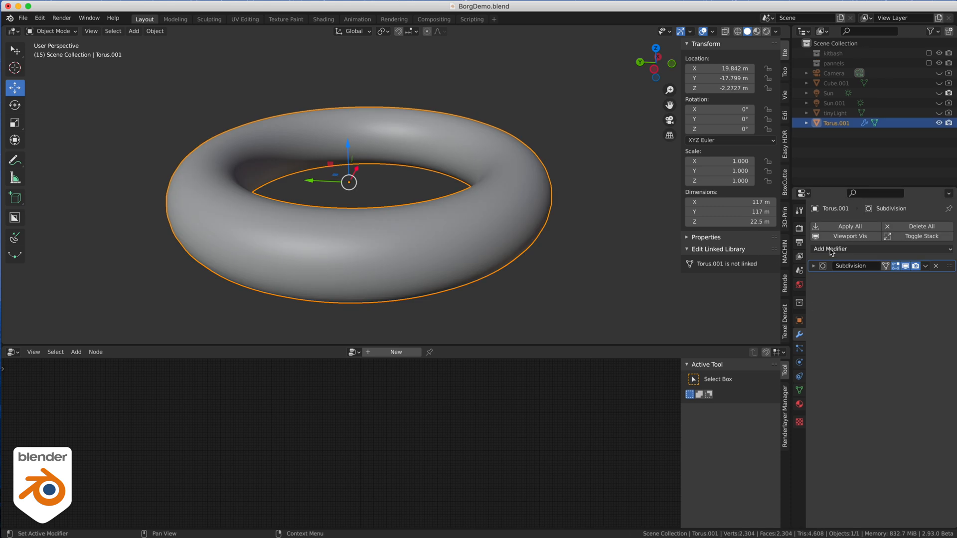
Step: Add a Geometry Nodes modifier with a new node tree to Torus.001 and move Group Input away from Group Output
left_click(830, 250)
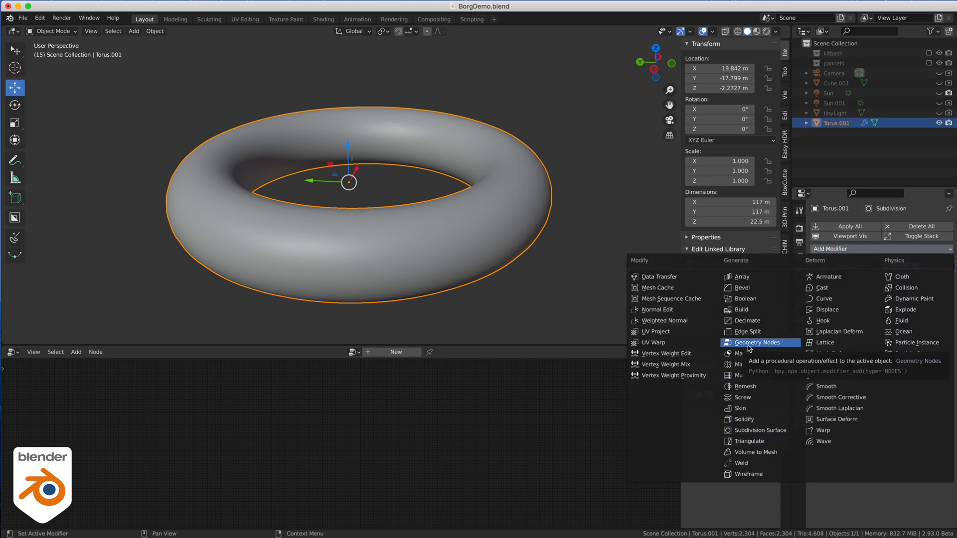
left_click(396, 352)
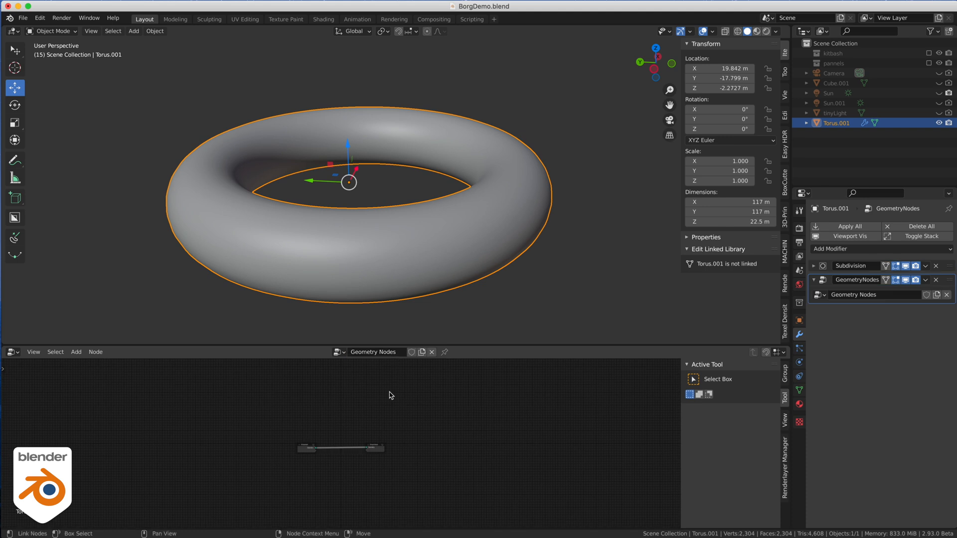
scroll(326, 425, "up", 5)
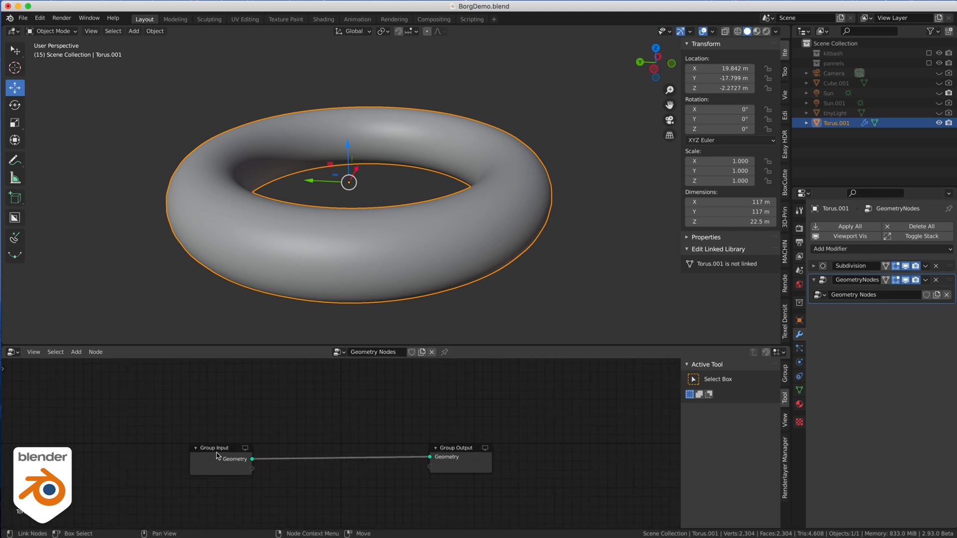
left_click_drag(235, 460, 102, 459)
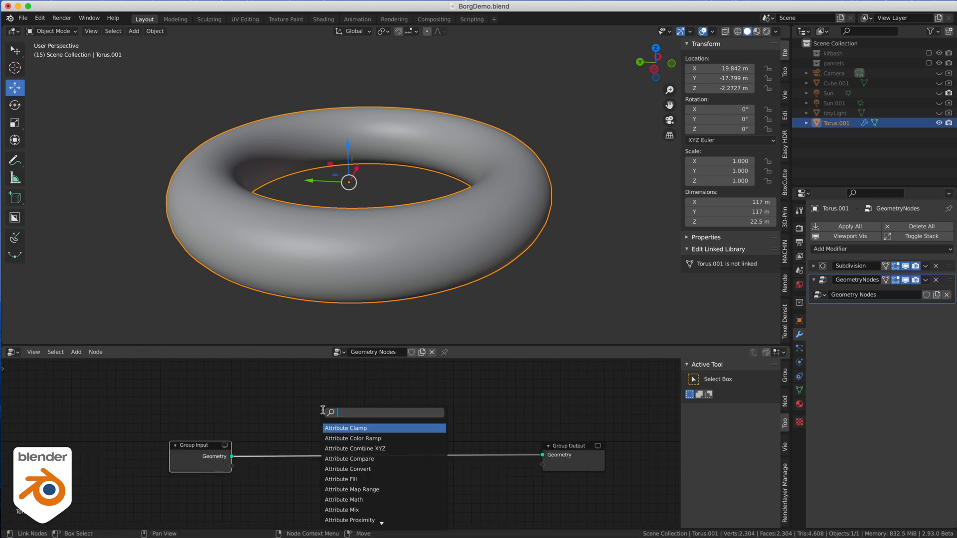
Step: Insert a Point Distribute node between Group Input and Group Output
type("point")
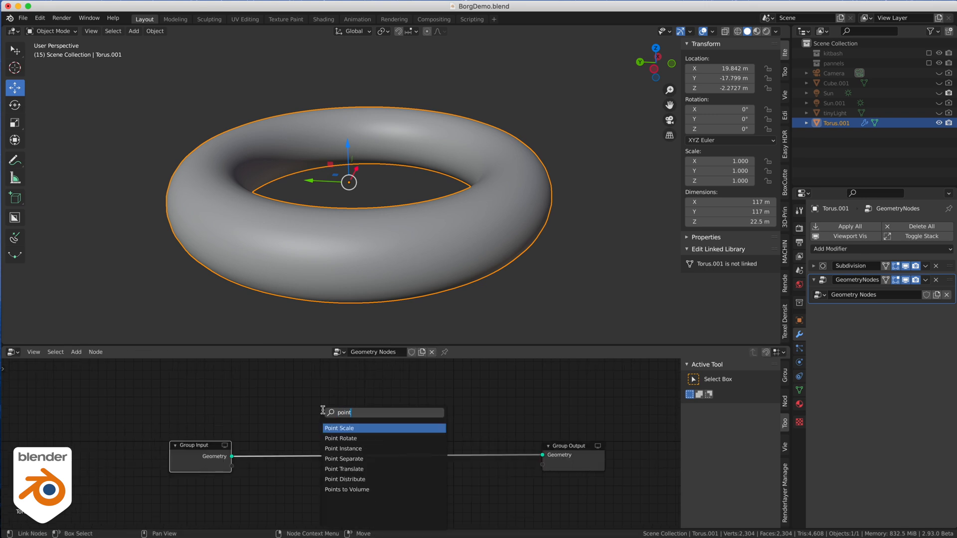
key("Down")
key("Down")
key("Down")
key("Down")
key("Down")
key("Return")
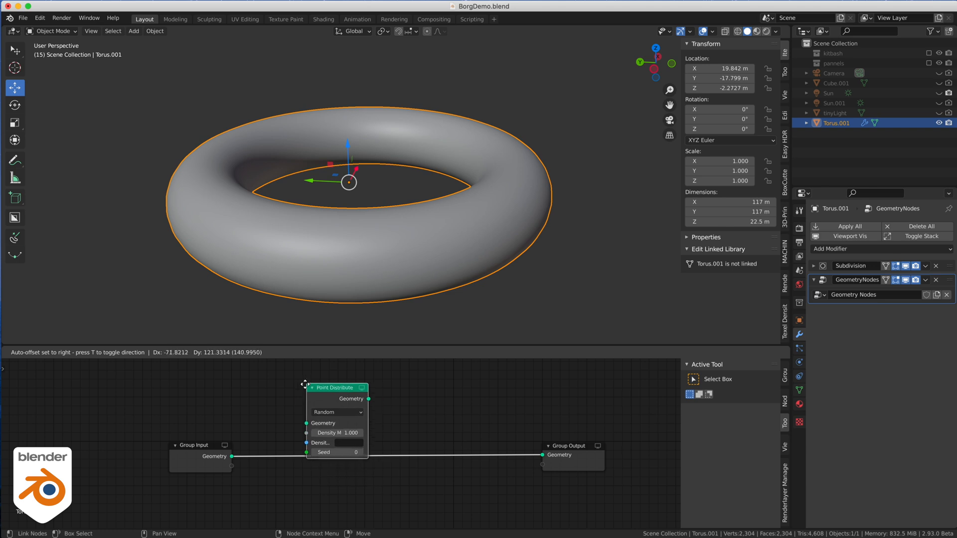
left_click(276, 407)
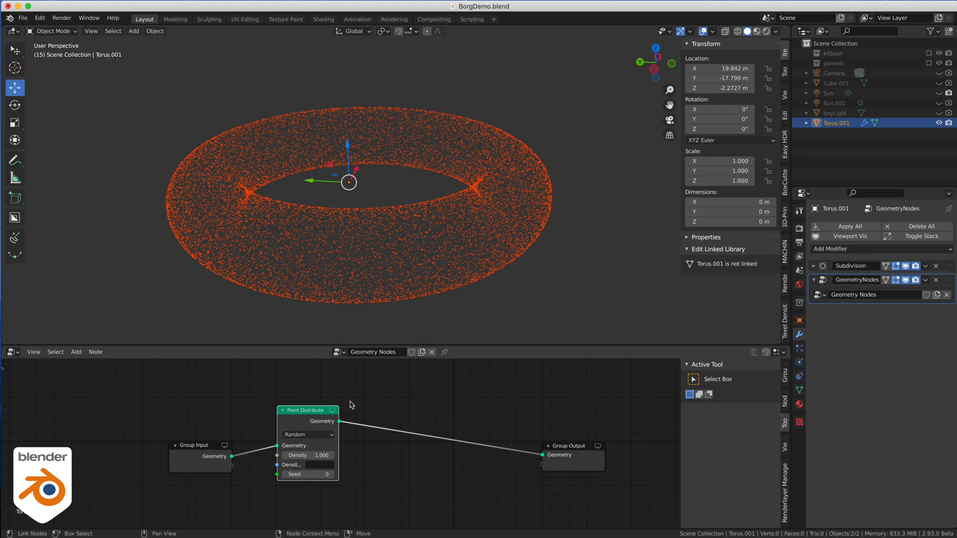
Step: Try a density of 0.2, then delete the Point Distribute node and reconnect Group Input directly to Group Output
left_click(308, 455)
type("0.2")
key("Return")
left_click_drag(308, 455, 317, 455)
key("x")
left_click_drag(233, 457, 543, 455)
Step: Add a fresh Point Distribute node and place it on the link from Group Input to Group Output
key("shift+a")
key("s")
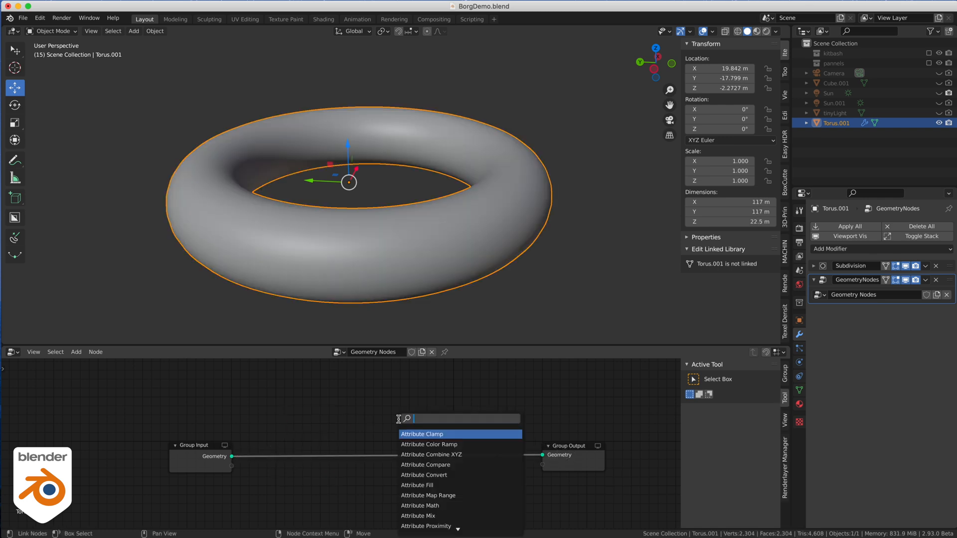
type("point")
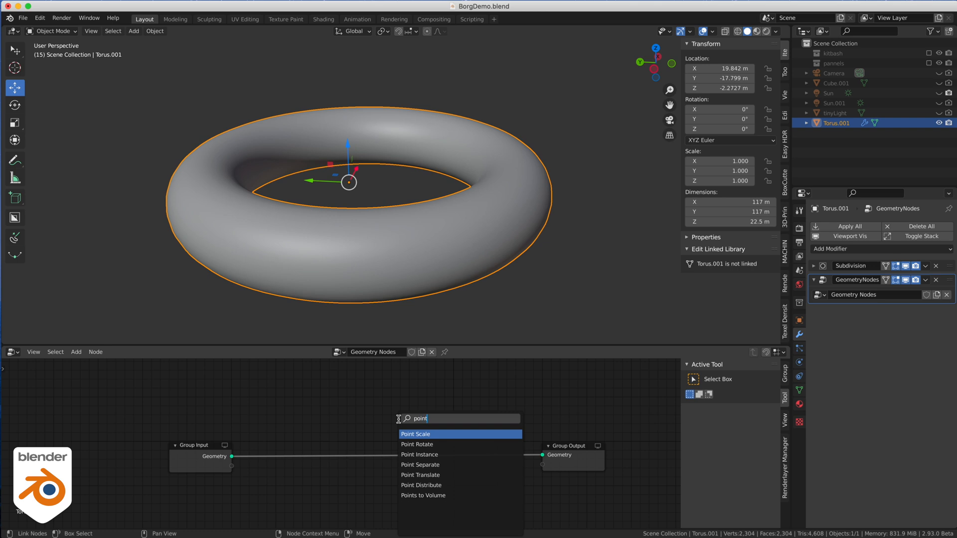
left_click(428, 485)
left_click(354, 405)
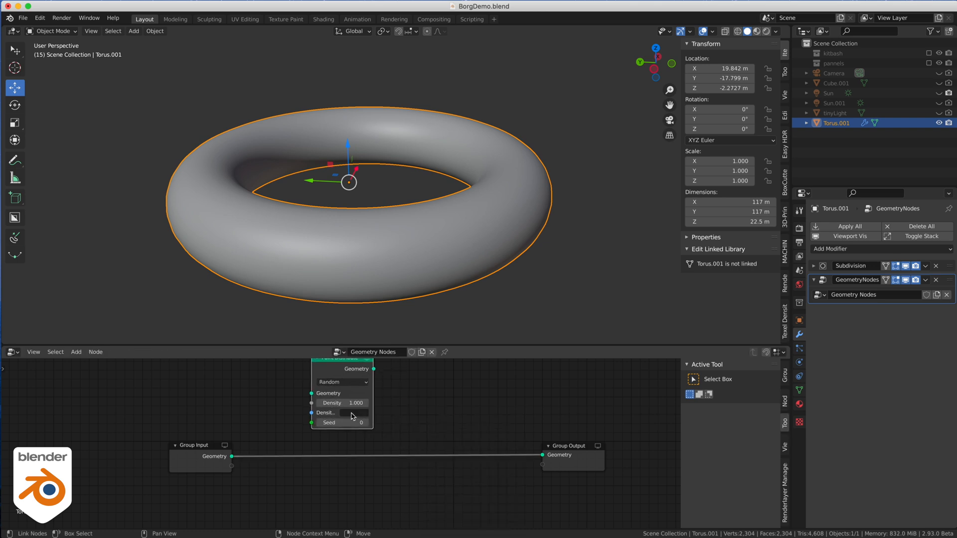
left_click(354, 403)
key("Return")
left_click_drag(337, 360, 307, 421)
Step: Try Point Distribute densities of 0.4 and 0.2 on the torus
left_click(322, 460)
type("0.0")
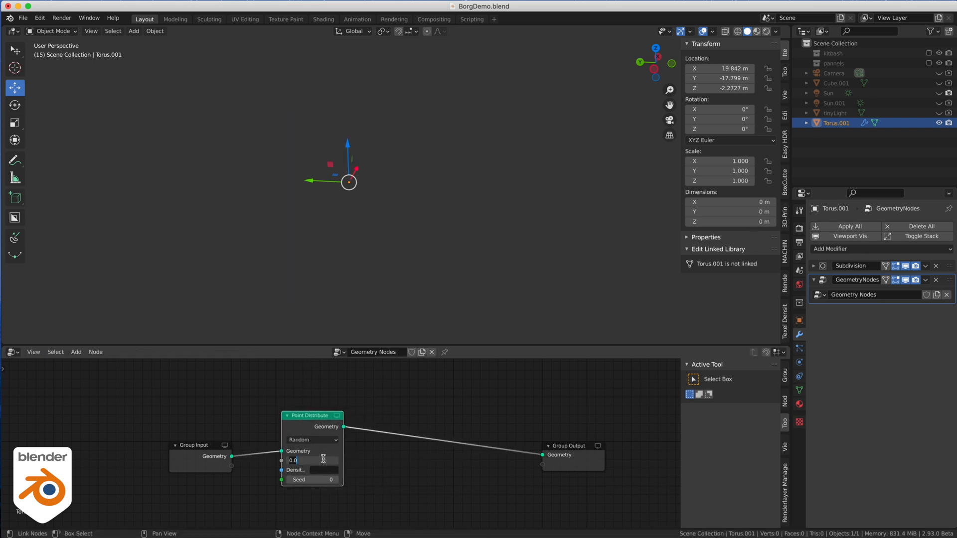
key("Return")
left_click_drag(313, 461, 328, 461)
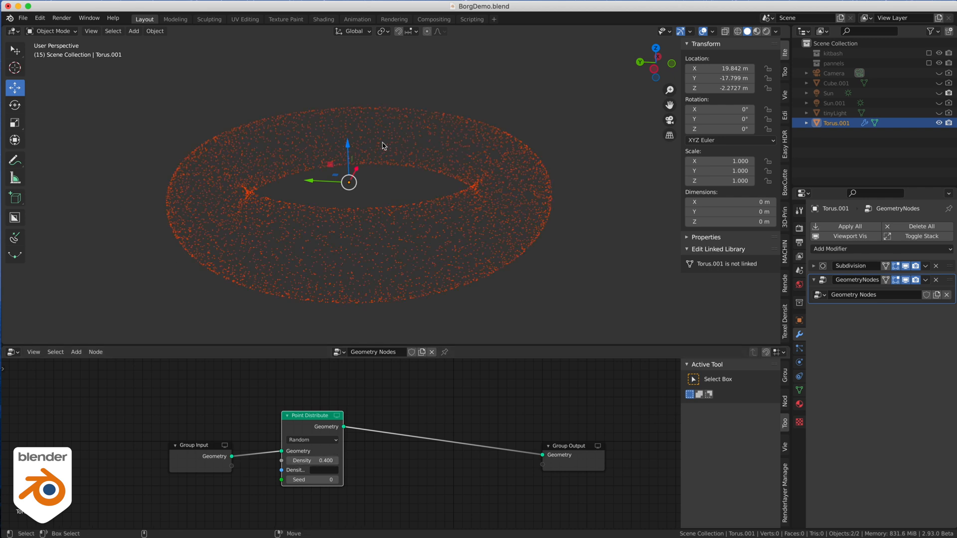
left_click_drag(313, 461, 293, 461)
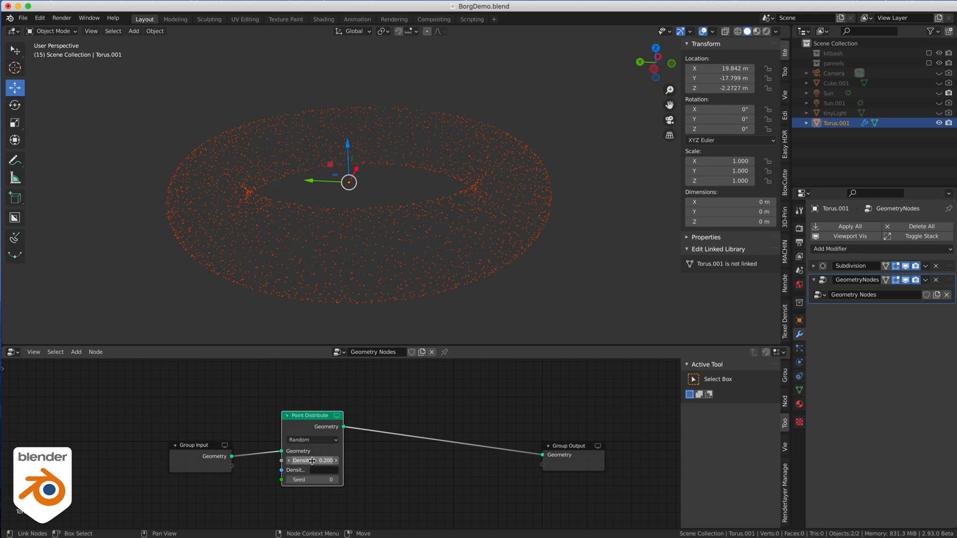
Step: Switch the Point Distribute method to Poisson Disk, with a distance of 2.6 m and a maximum density of 0.6
left_click(309, 441)
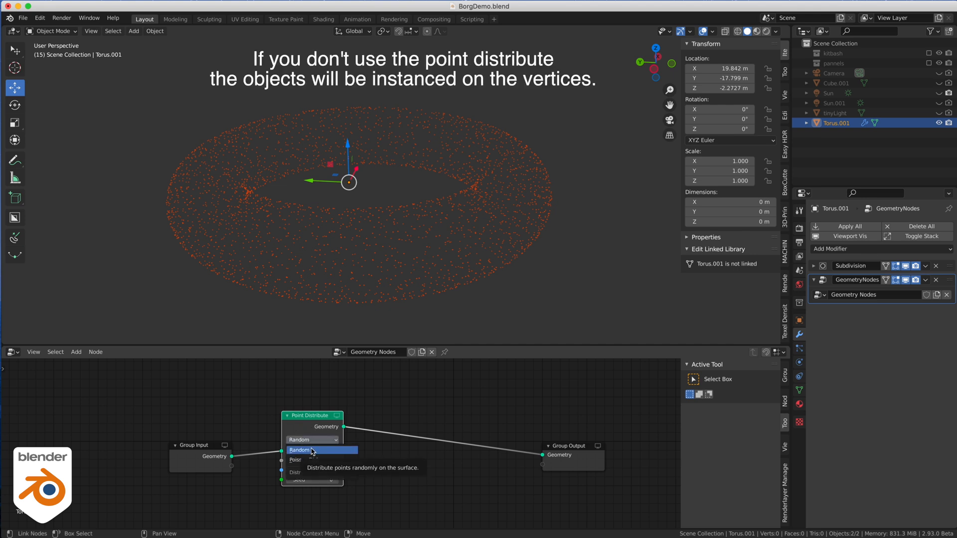
left_click(310, 439)
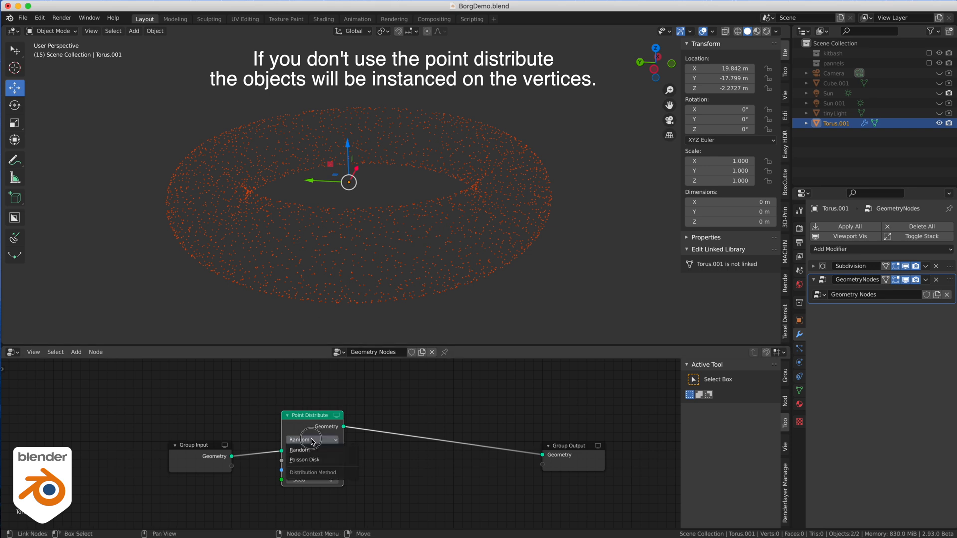
left_click(309, 461)
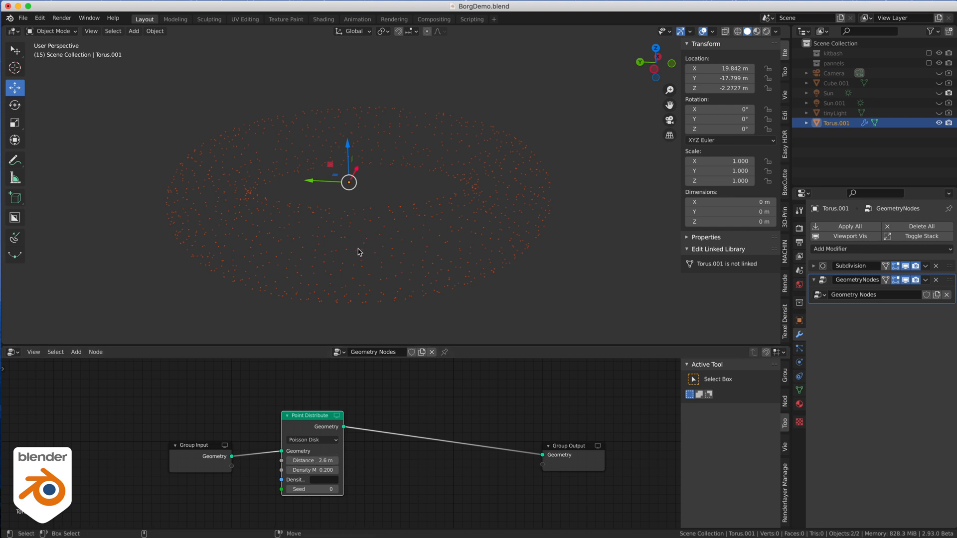
left_click_drag(310, 470, 324, 470)
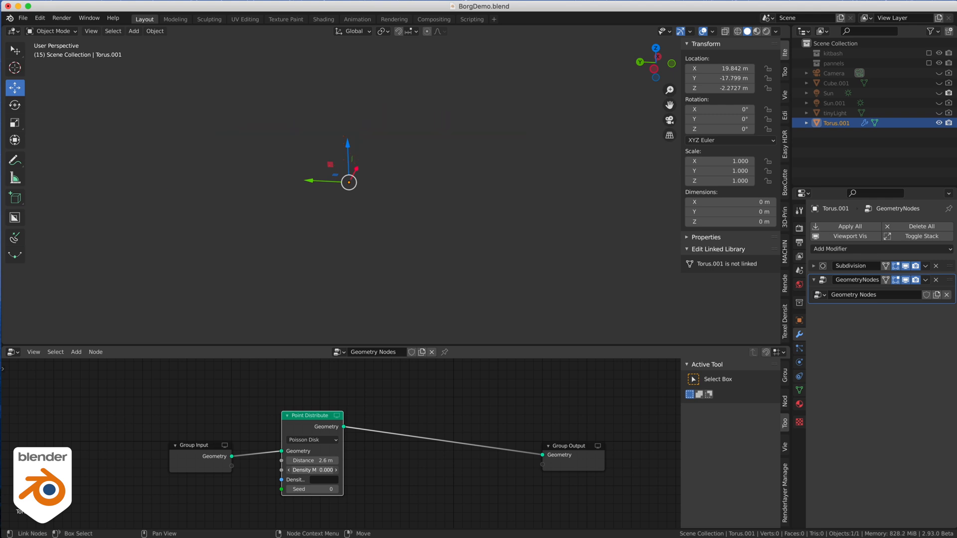
Step: Add a Point Instance node on the link between Point Distribute and Group Output
middle_click_drag(439, 479, 378, 469)
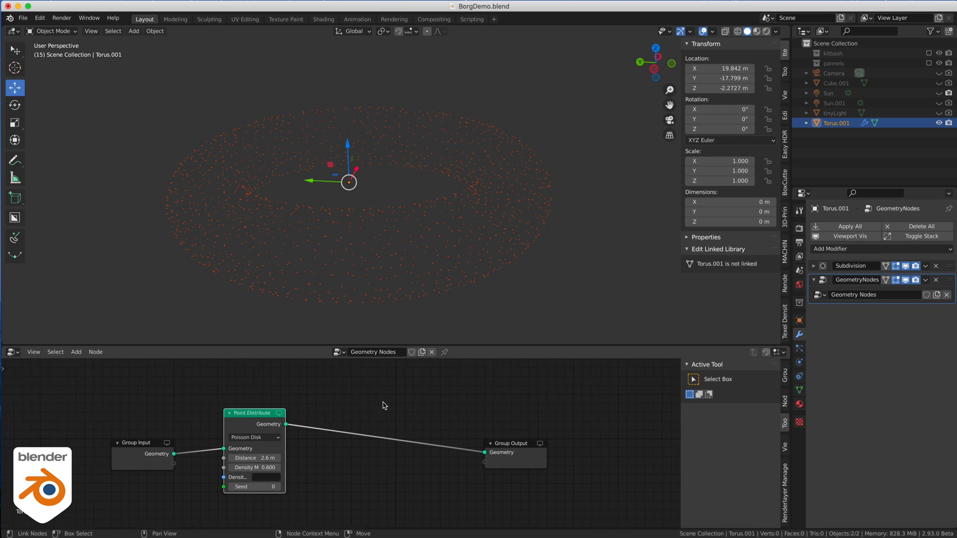
key("shift+a")
type("s")
type("poont")
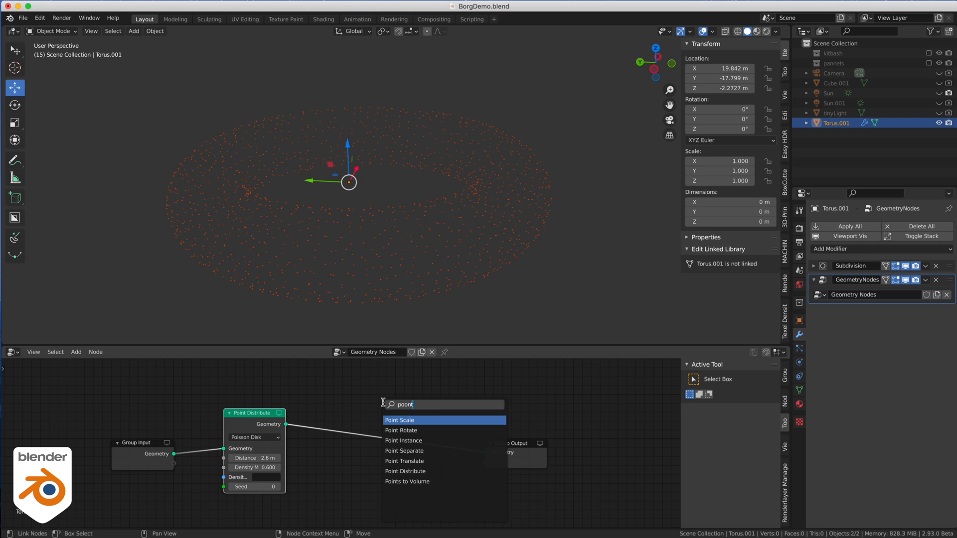
left_click(422, 441)
left_click(426, 448)
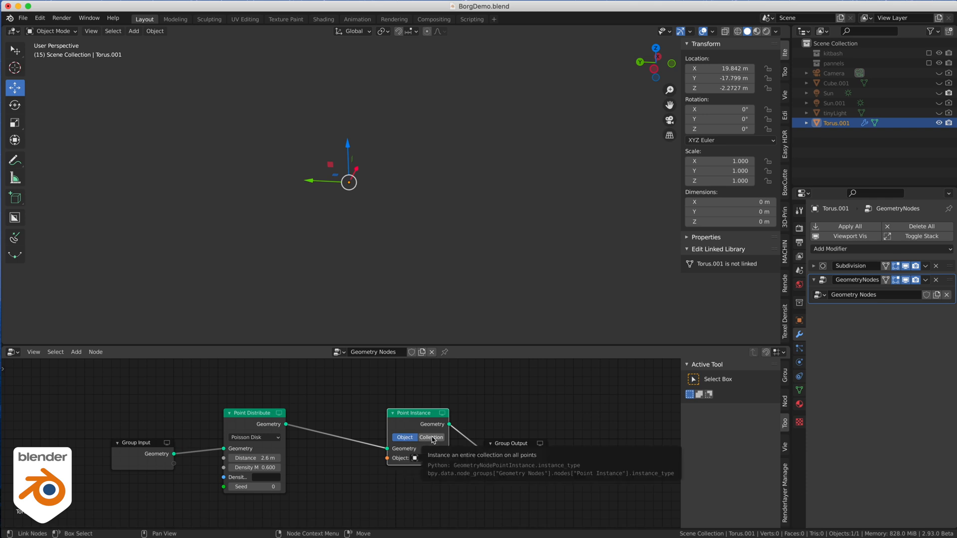
Step: Add a cone mesh to the scene and assign it as the object of the torus's Point Instance node
left_click(295, 149)
left_click(134, 31)
mouse_move(147, 56)
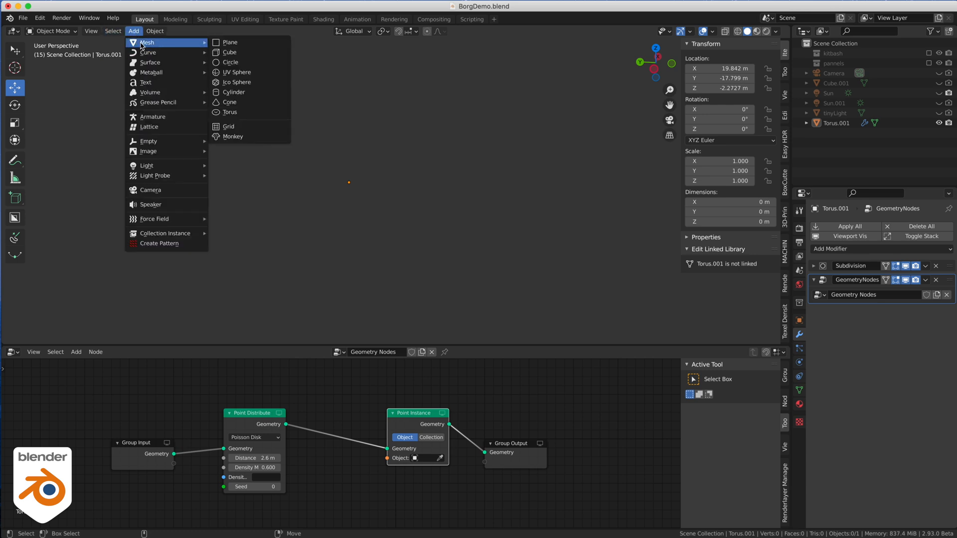
left_click(241, 104)
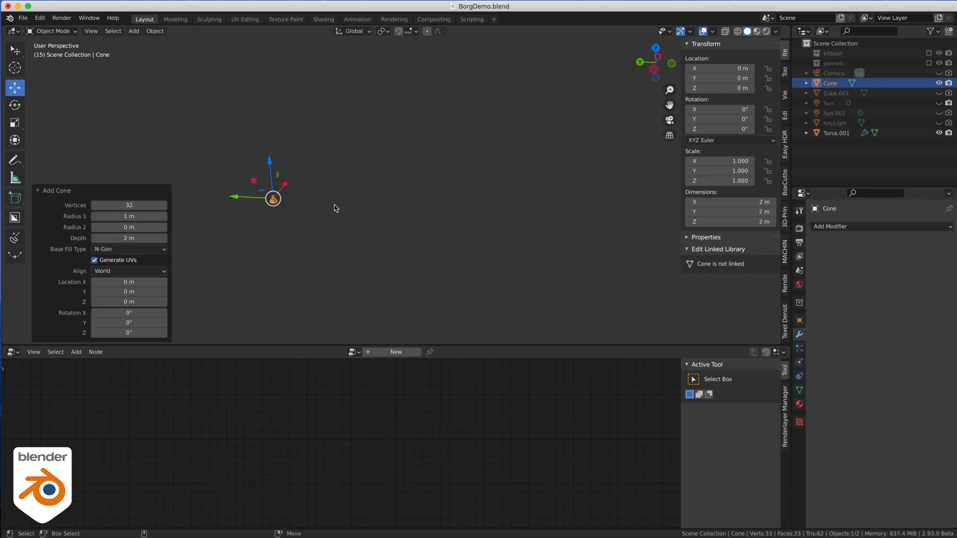
left_click(837, 133)
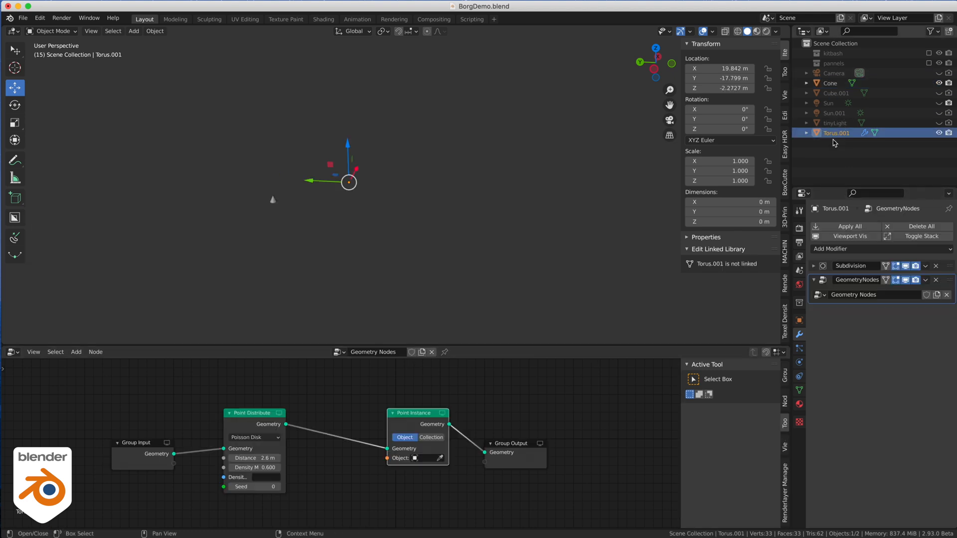
left_click(441, 459)
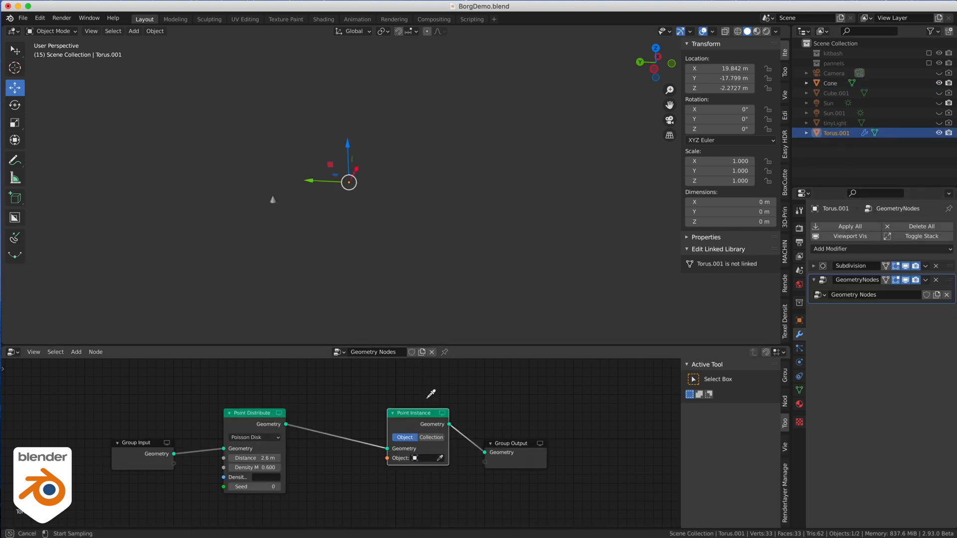
left_click(272, 202)
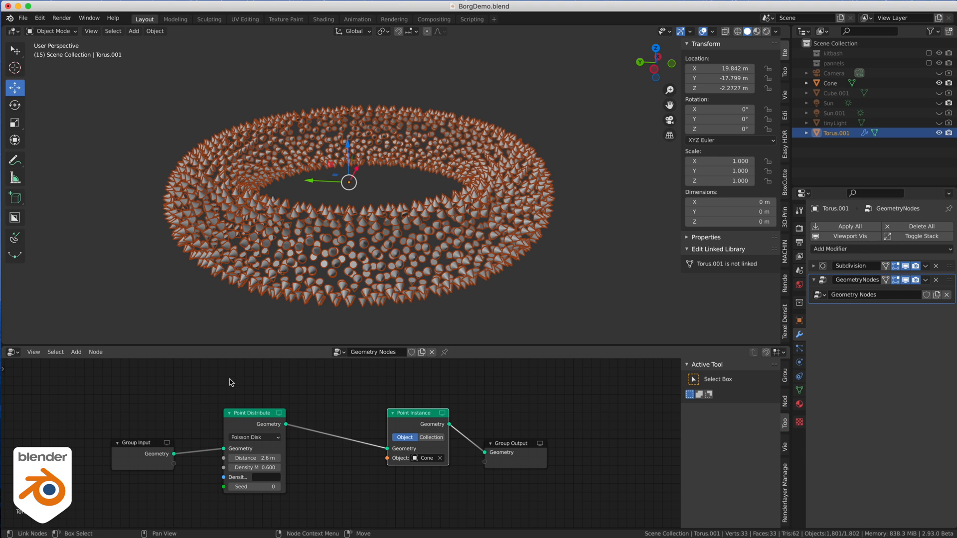
Step: Switch Point Instance to individual objects of the pannels collection, with Whole Collection off and a maximum point density of 0.1
left_click(431, 437)
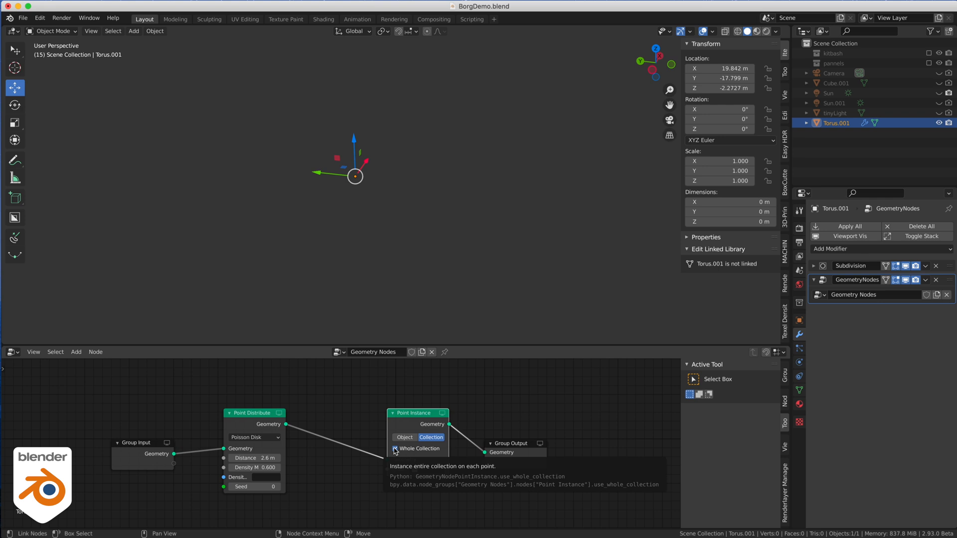
left_click(409, 450)
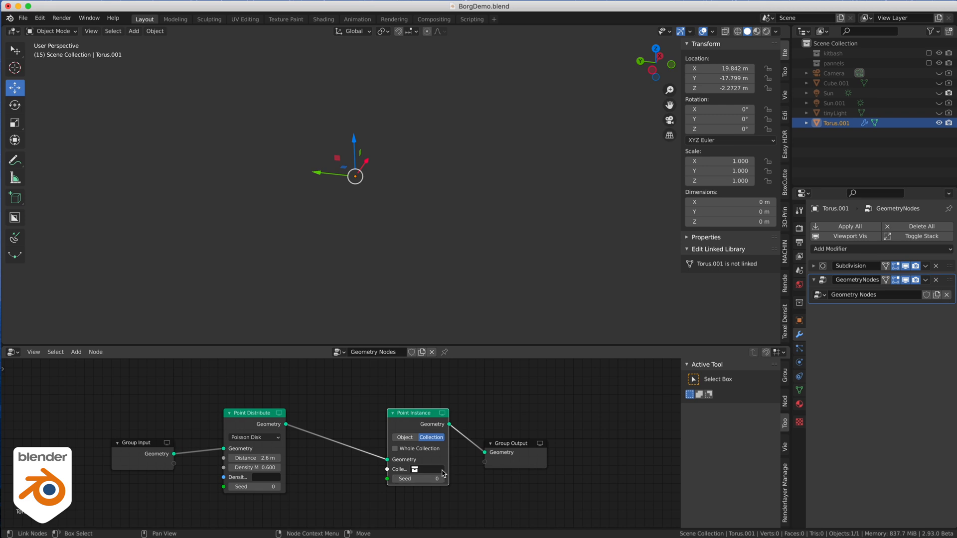
left_click(250, 467)
key("Return")
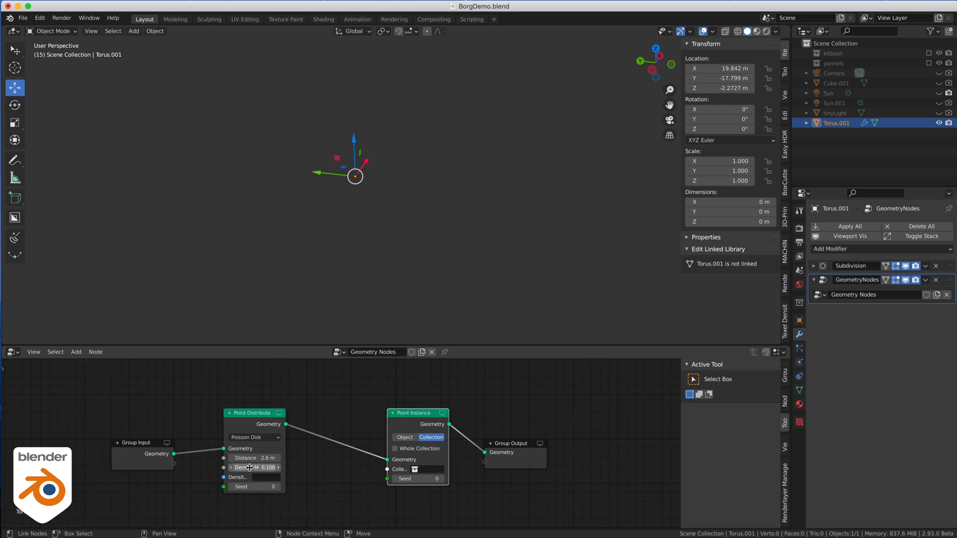
left_click(429, 469)
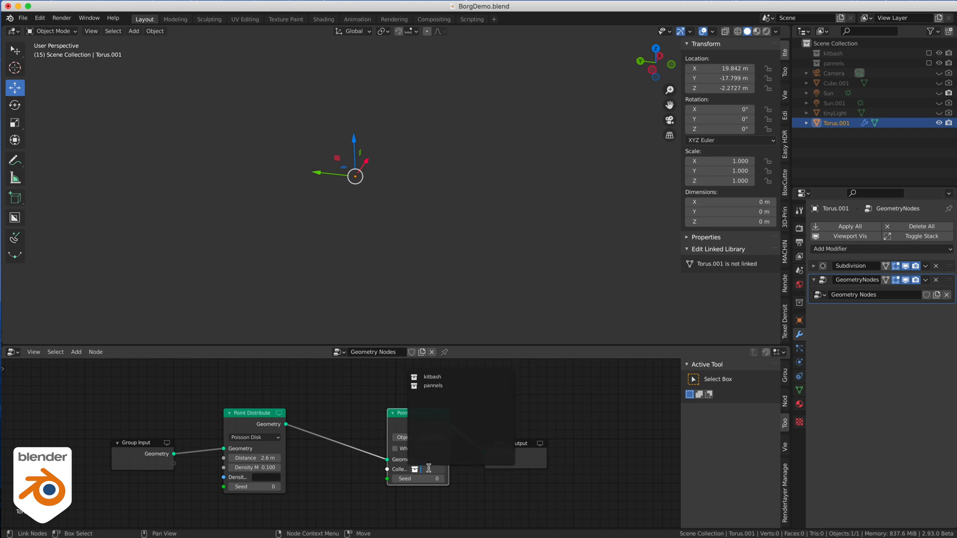
left_click(434, 386)
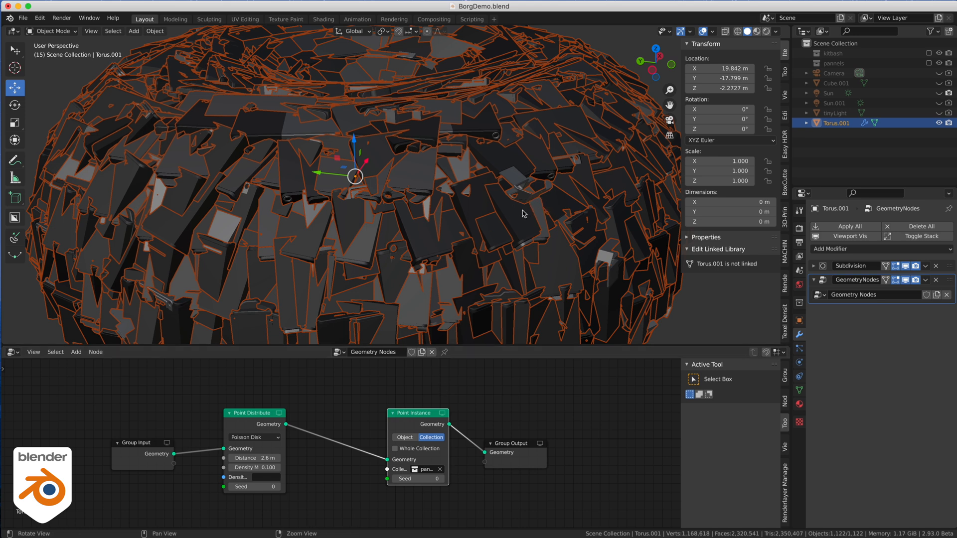
Step: Insert a Point Scale node between Point Distribute and Point Instance, with an X, Y and Z factor of 0.1
middle_click_drag(519, 243, 516, 244)
left_click_drag(516, 245, 514, 249, "alt")
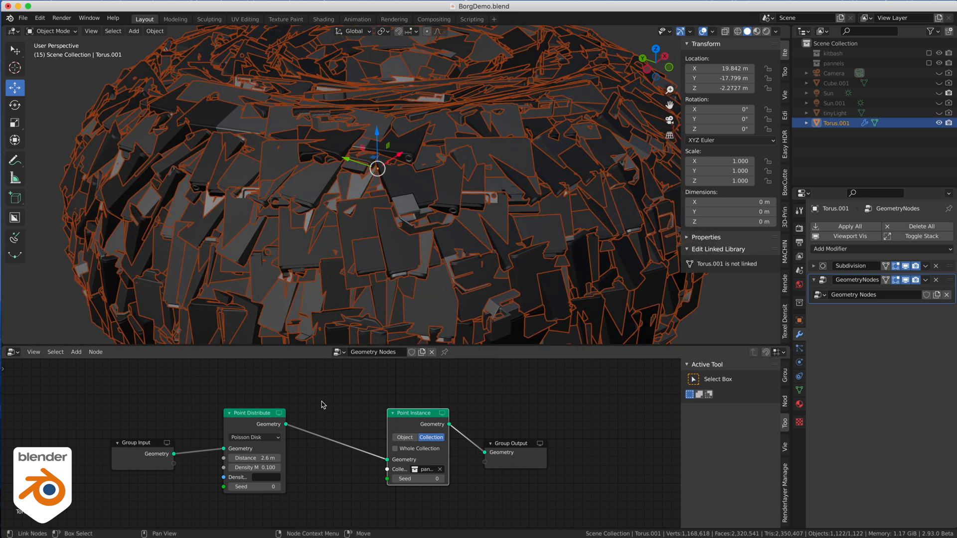
key("Tab")
type("point")
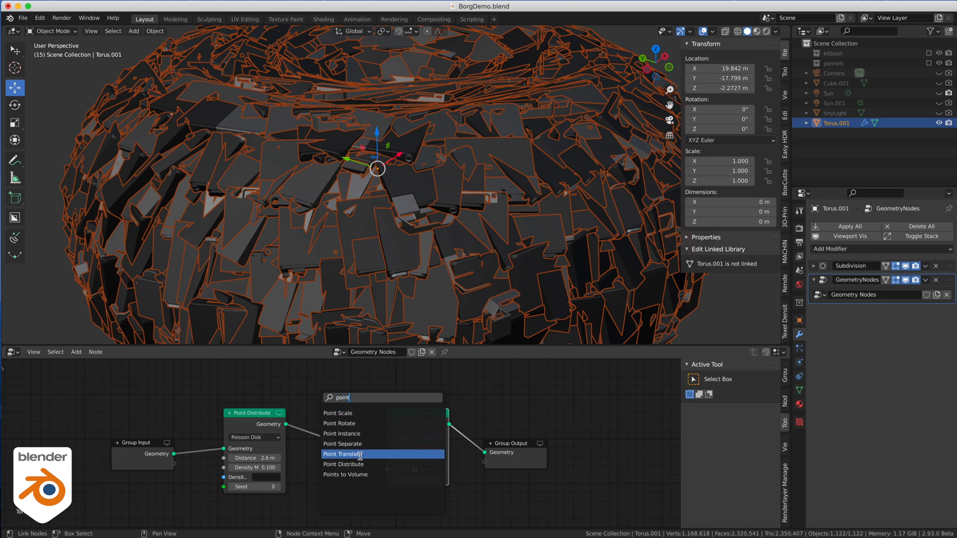
left_click(355, 414)
left_click(341, 419)
left_click(354, 457)
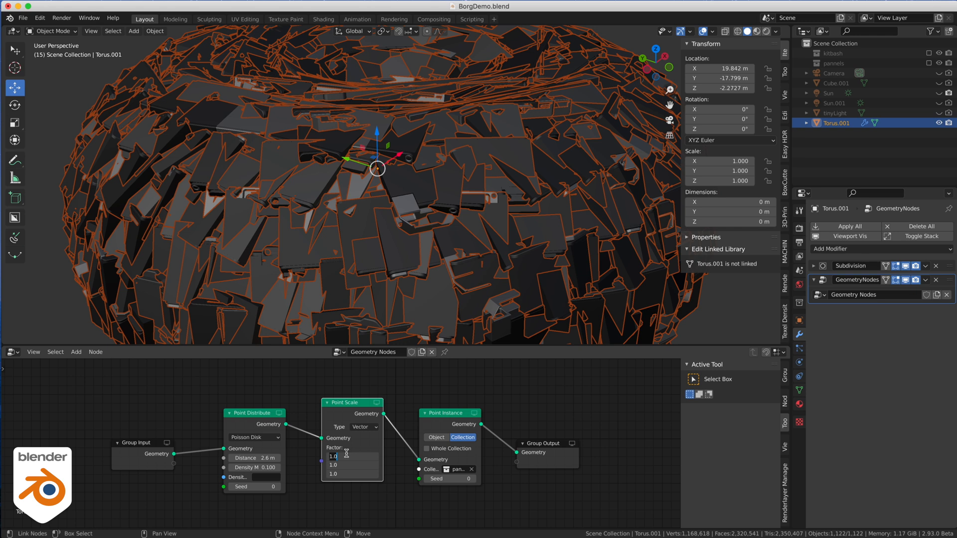
key("BackSpace")
key("Return")
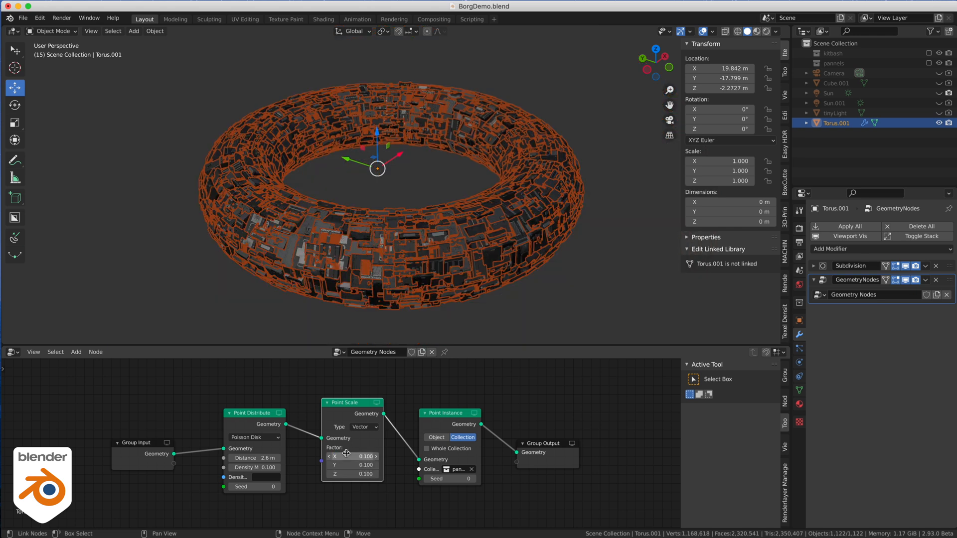
Step: Make room in the node tree and insert a Point Rotate node between Point Scale and Point Instance
left_click(400, 192)
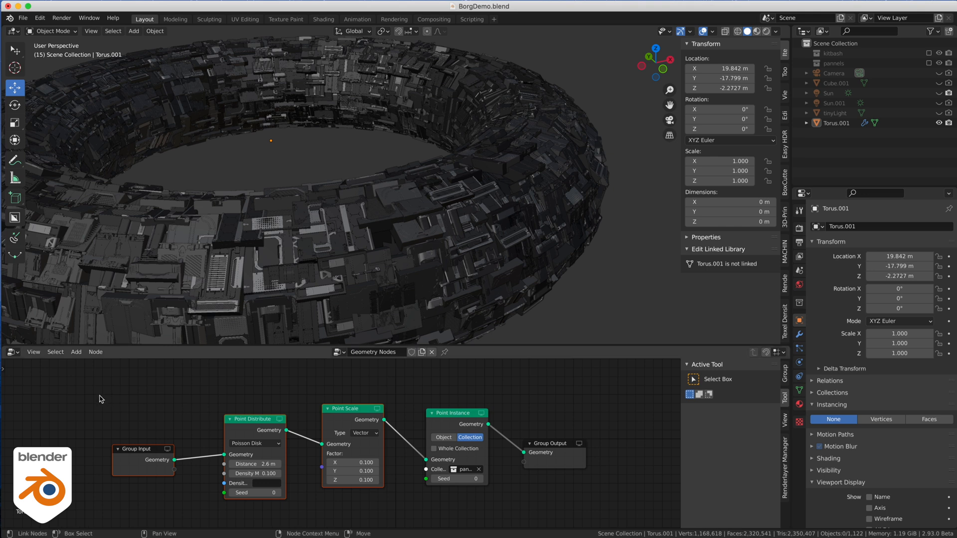
left_click_drag(369, 409, 215, 409)
key("shift+a")
type("s")
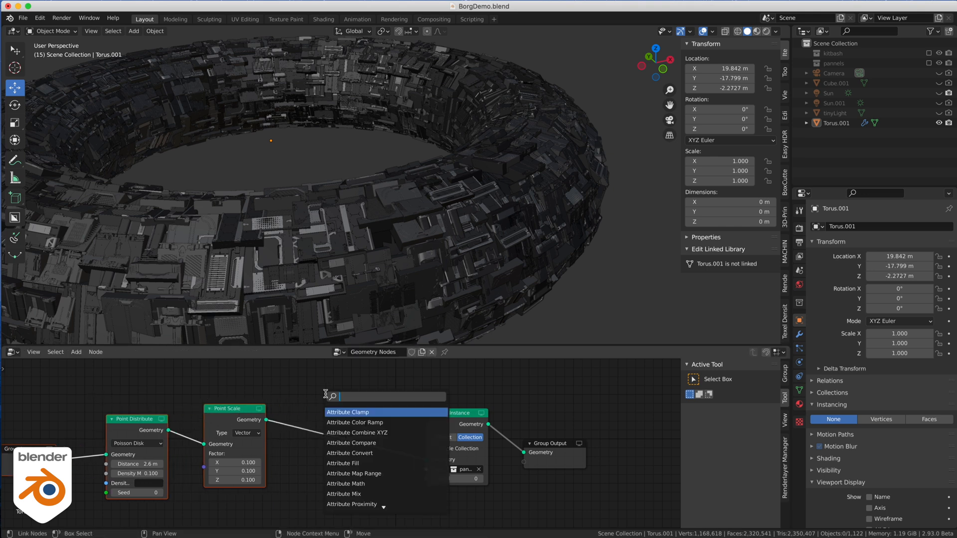
type("point")
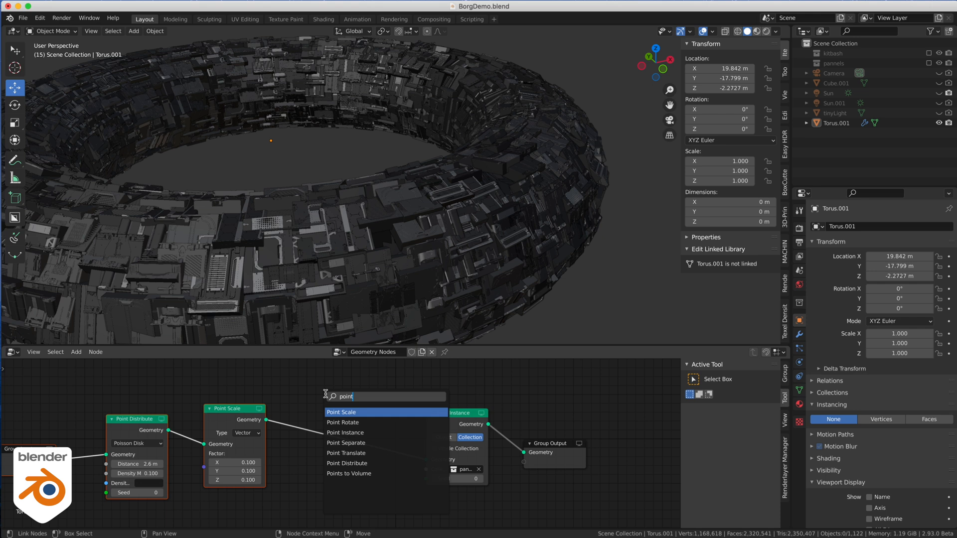
key("Down")
key("Return")
left_click(327, 392)
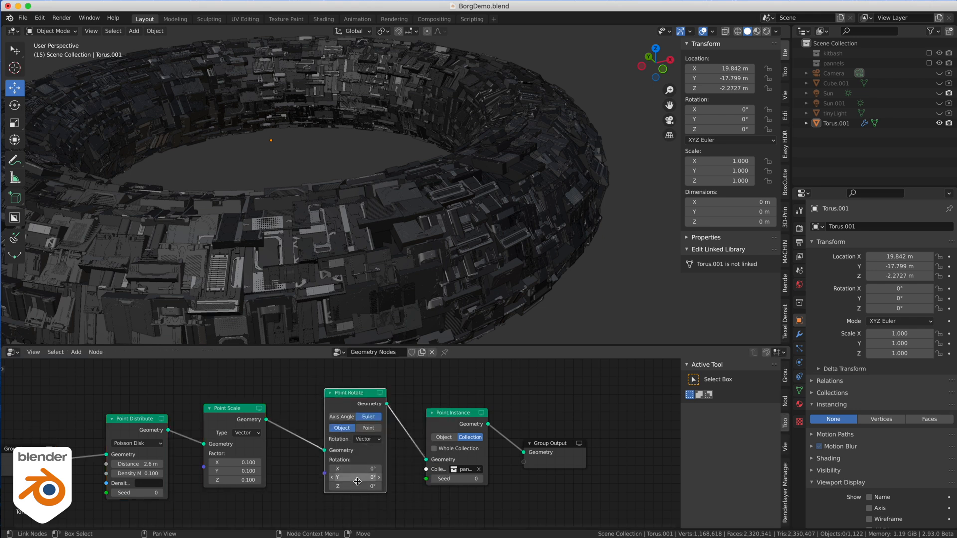
Step: Set Point Rotate to Point space with a Z rotation of 90°
left_click(371, 428)
left_click(362, 487)
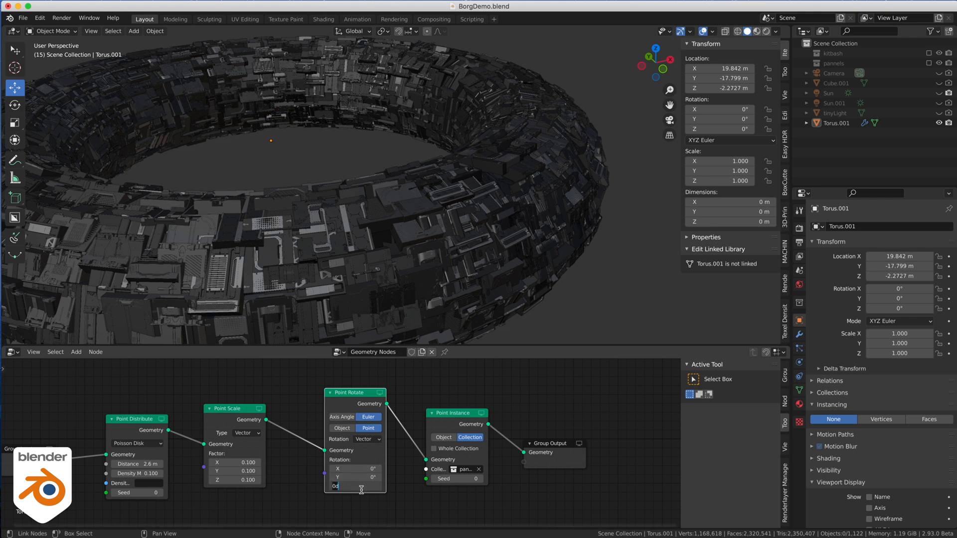
type("90")
key("Return")
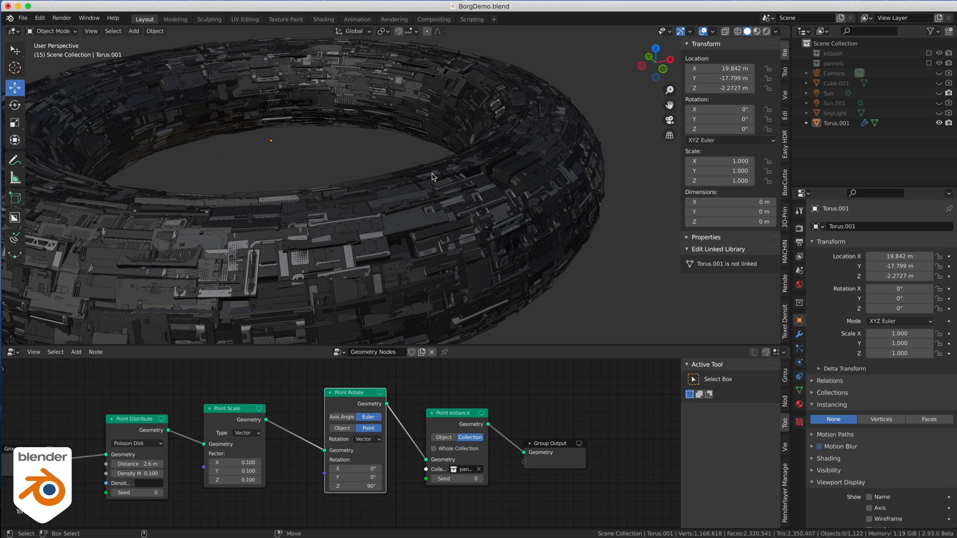
Step: Set the Point Distribute distance to 4.6 m and its maximum density to 0.7
left_click(128, 464)
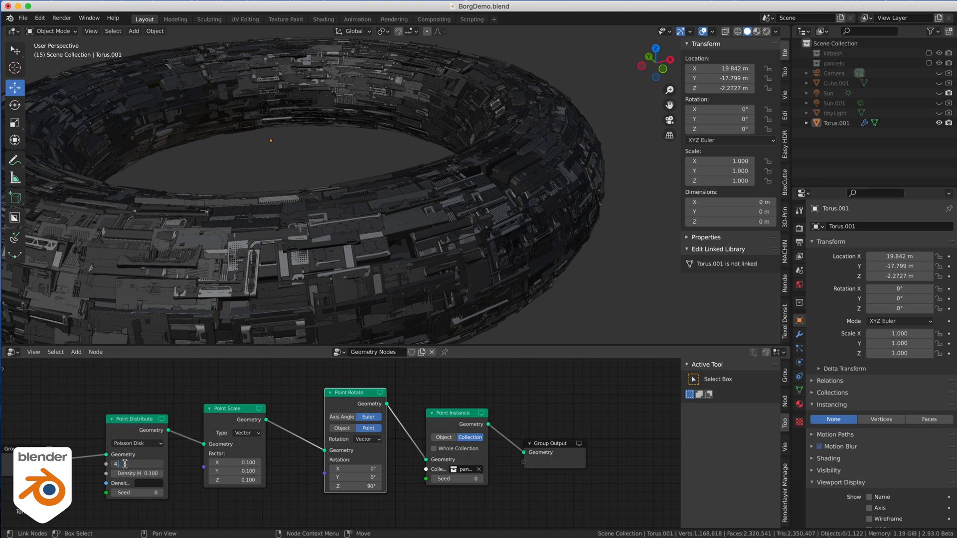
type("4.6")
key("Tab")
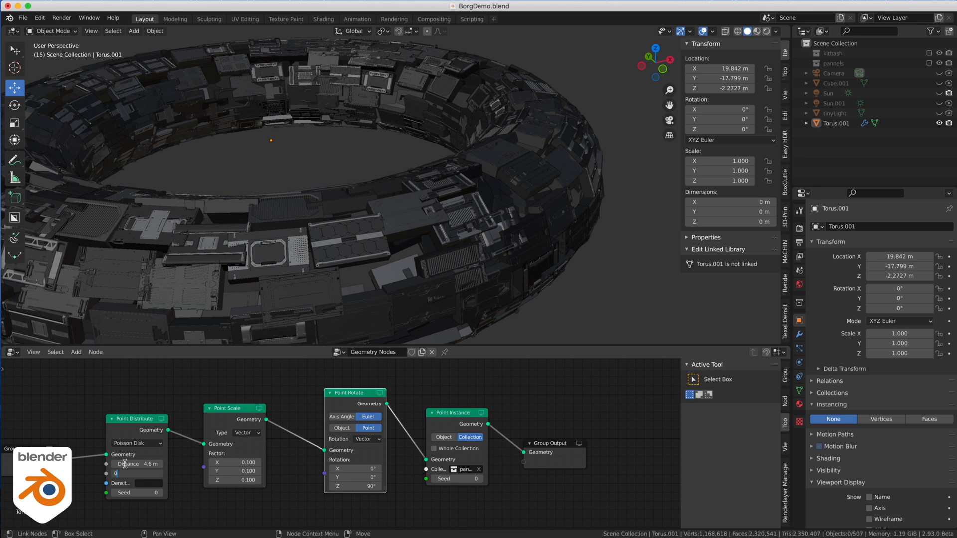
key("Return")
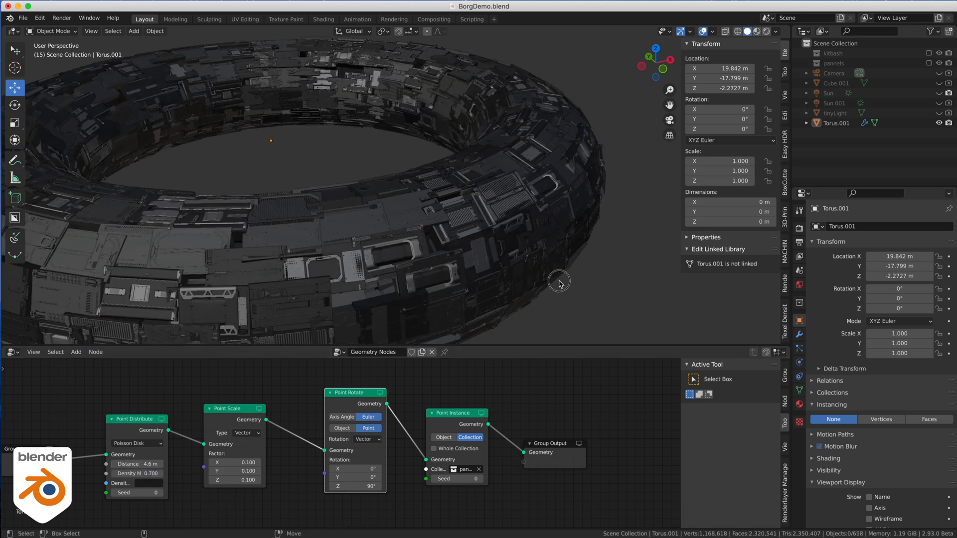
Step: Try displaying the torus as Bounds and copying that display setting to all objects of the pannels collection
right_click(837, 63)
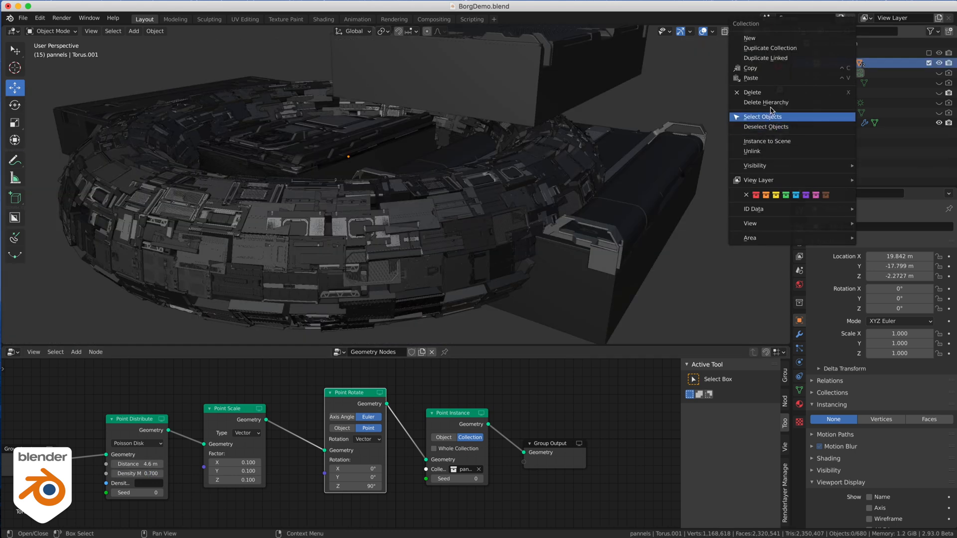
left_click(769, 119)
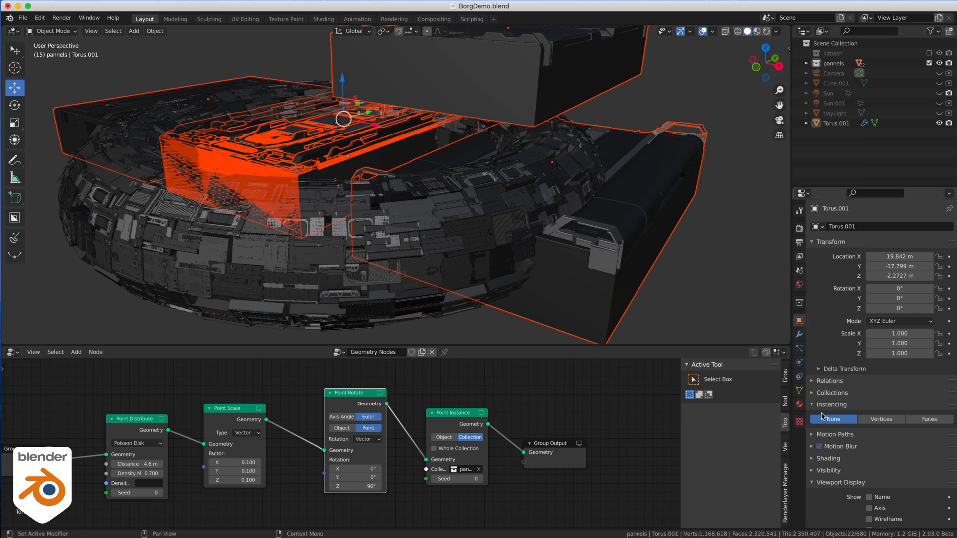
scroll(846, 472, "down", 5)
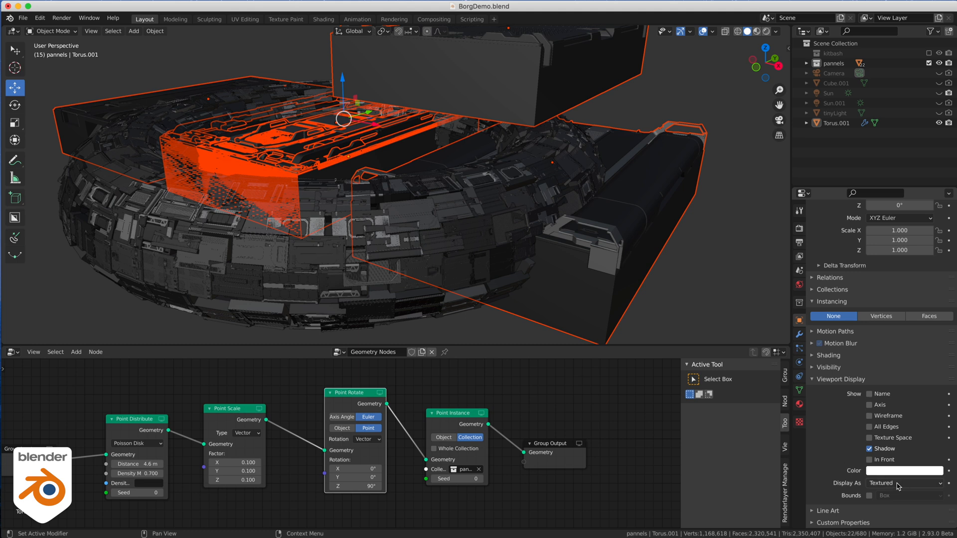
left_click(897, 484)
left_click(888, 461)
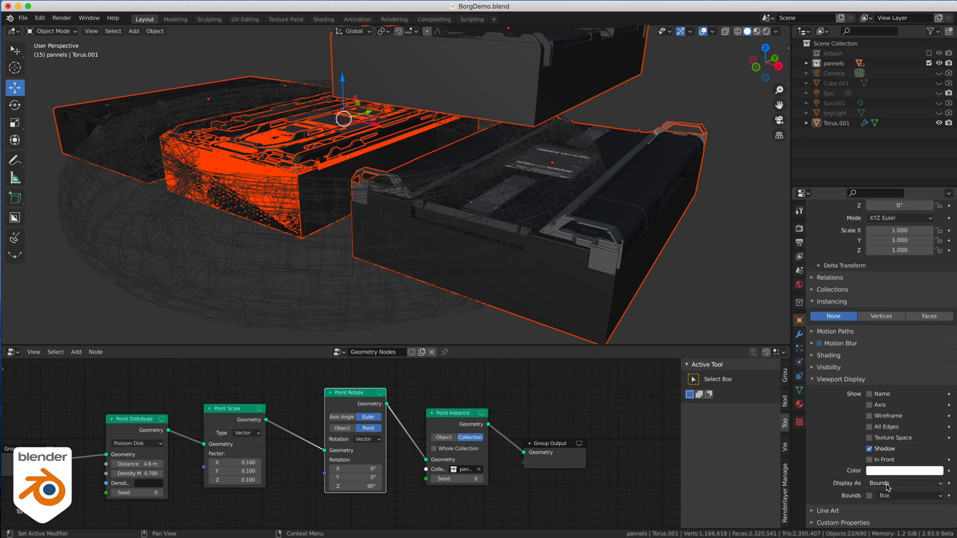
right_click(888, 491)
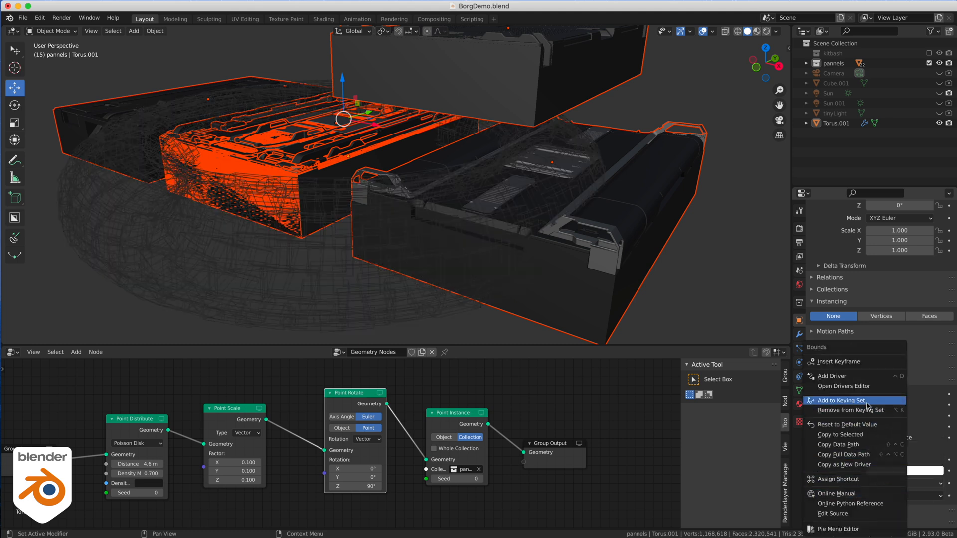
left_click(841, 435)
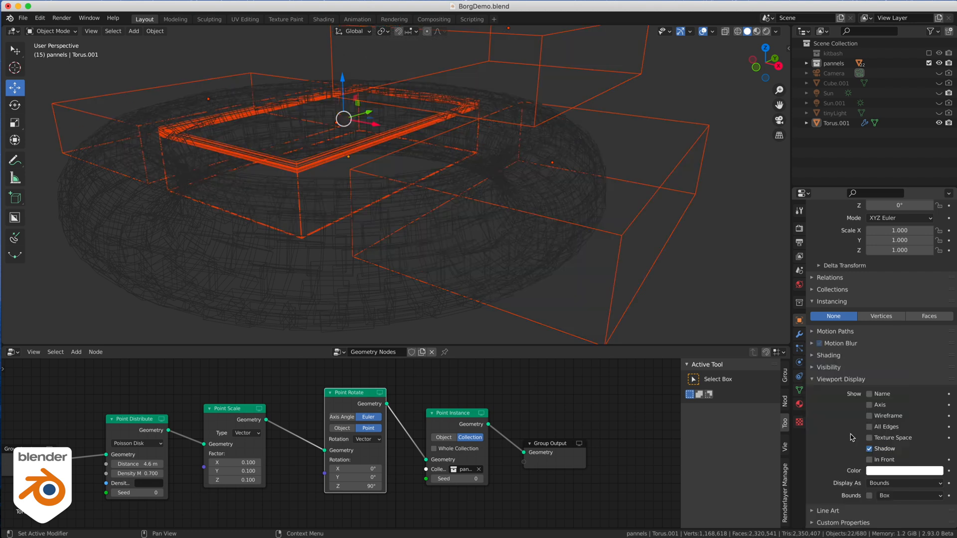
left_click(496, 317)
mouse_move(487, 325)
middle_mouse_down()
mouse_move(504, 301)
mouse_move(487, 309)
mouse_move(489, 321)
middle_mouse_up()
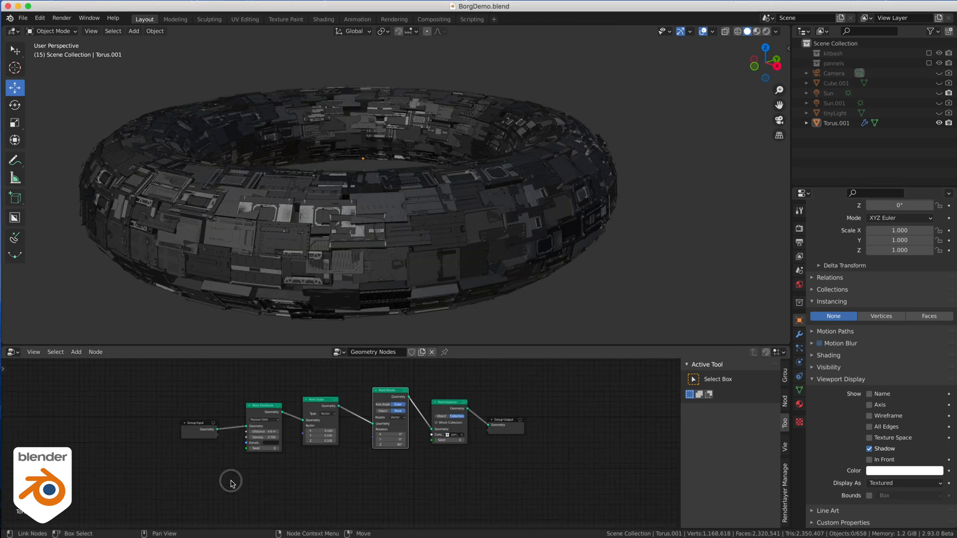
Step: Move Group Input away from the node chain and add a second Point Distribute node below the first one
left_click_drag(200, 430, 90, 436)
middle_click_drag(256, 500, 252, 480)
key("shift+a")
type("s")
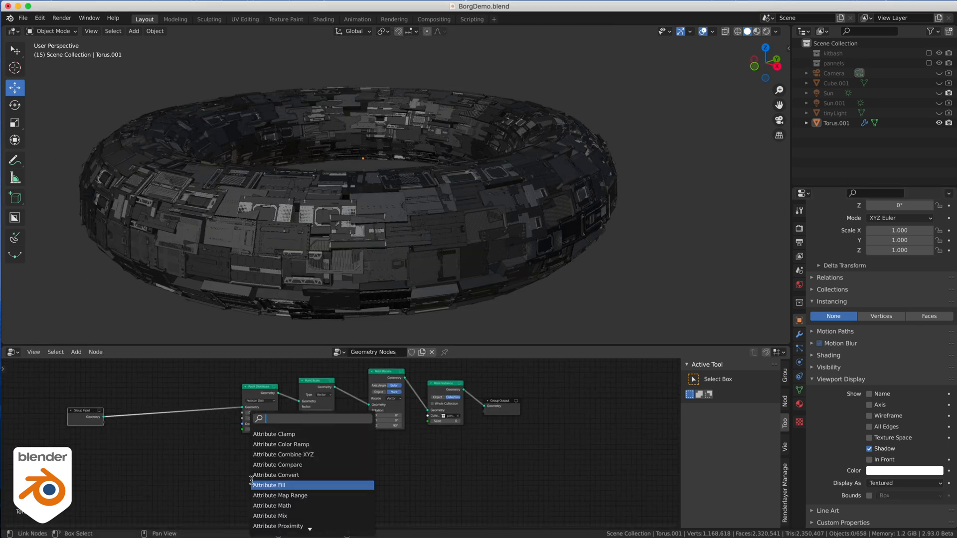
type("poi")
left_click(280, 482)
left_click(268, 462)
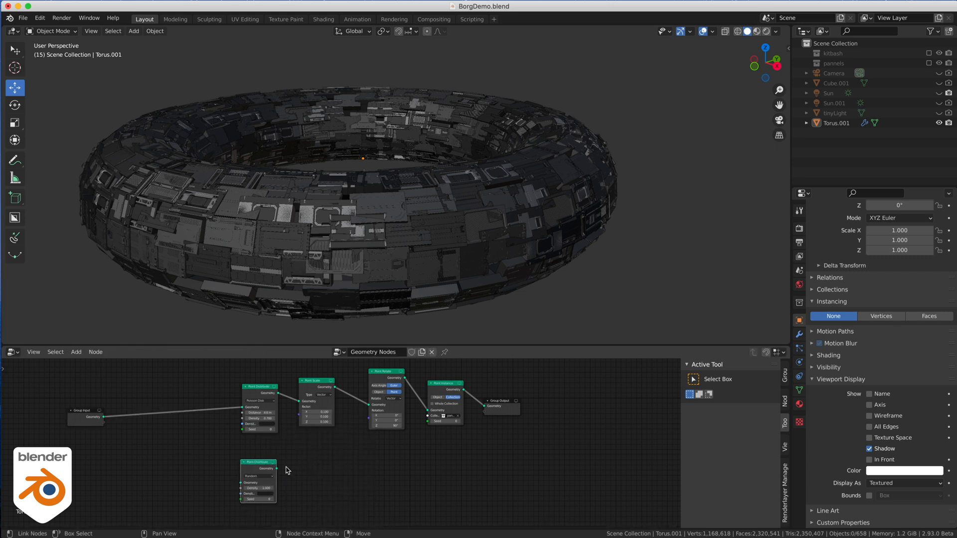
Step: Set the second Point Distribute node's density to 0 and feed it the Group Input geometry
left_click(514, 400)
left_click_drag(103, 417, 245, 490)
left_click(268, 489)
key("Return")
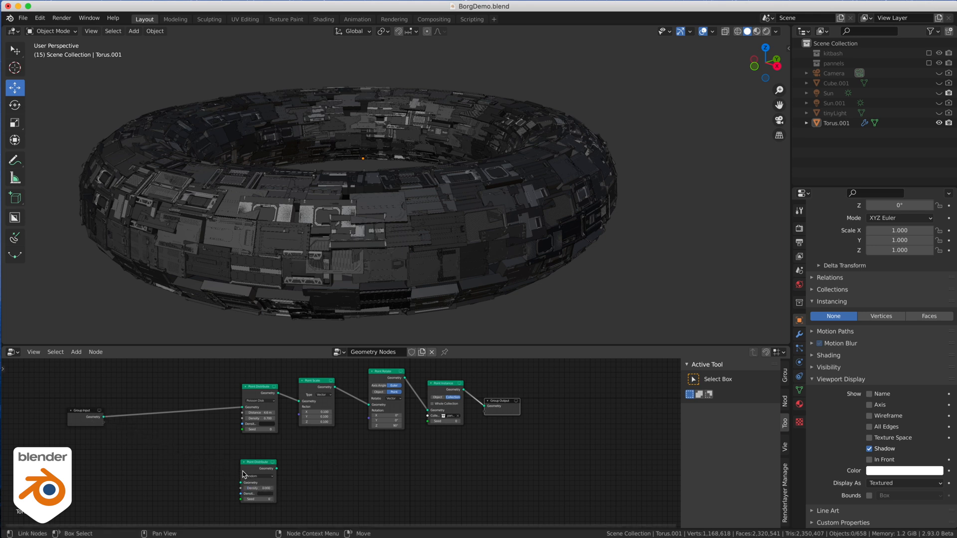
left_click_drag(103, 417, 239, 484)
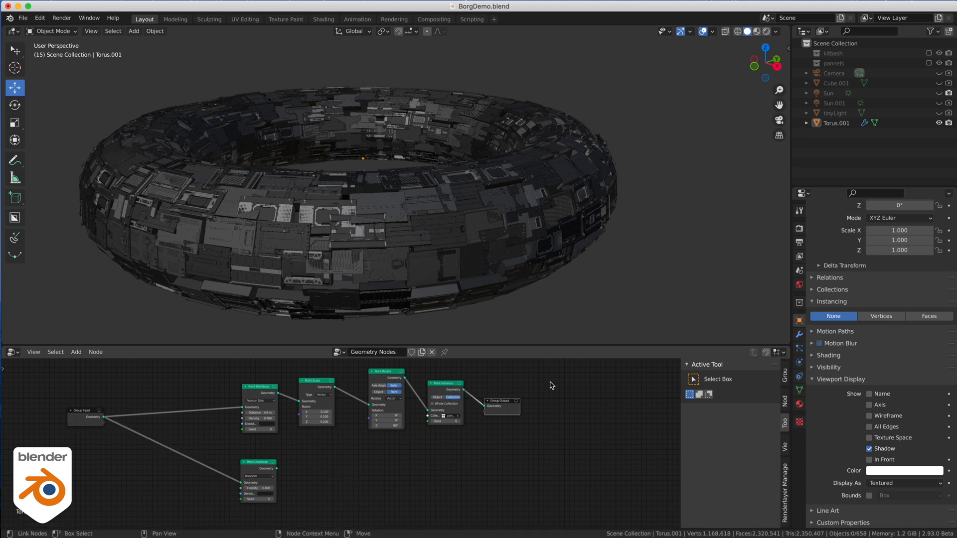
Step: Move Group Output farther from the Point Instance node and add a Join Geometry node near it
left_click_drag(500, 402, 606, 403)
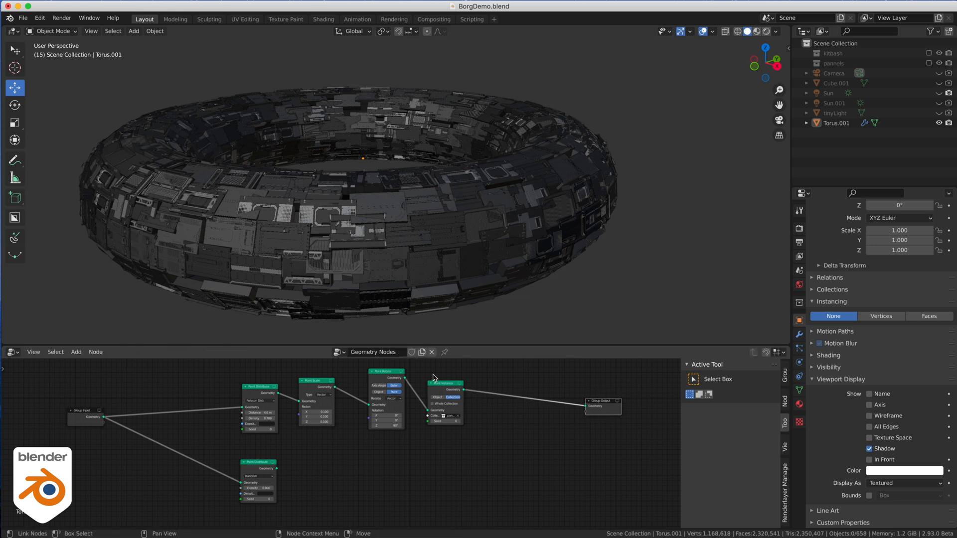
key("shift+a")
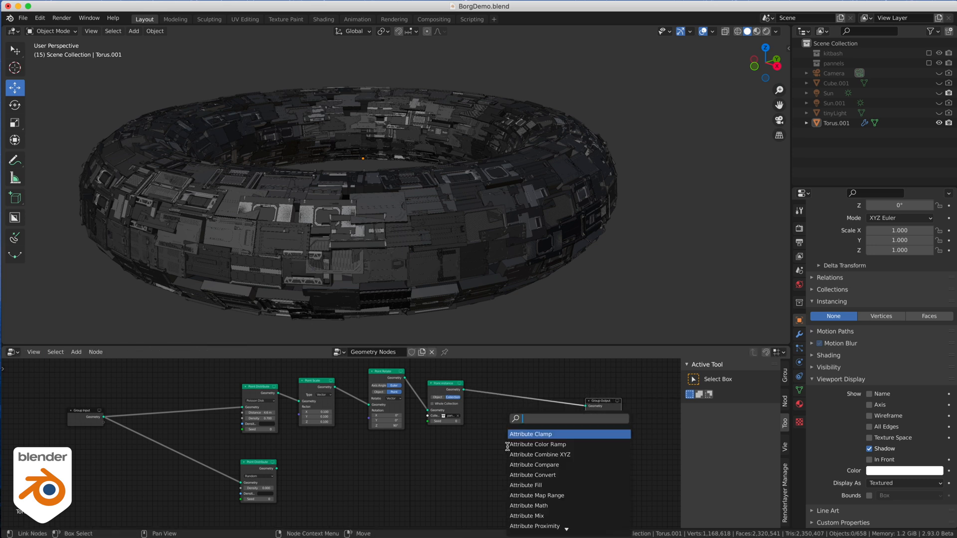
type("joi")
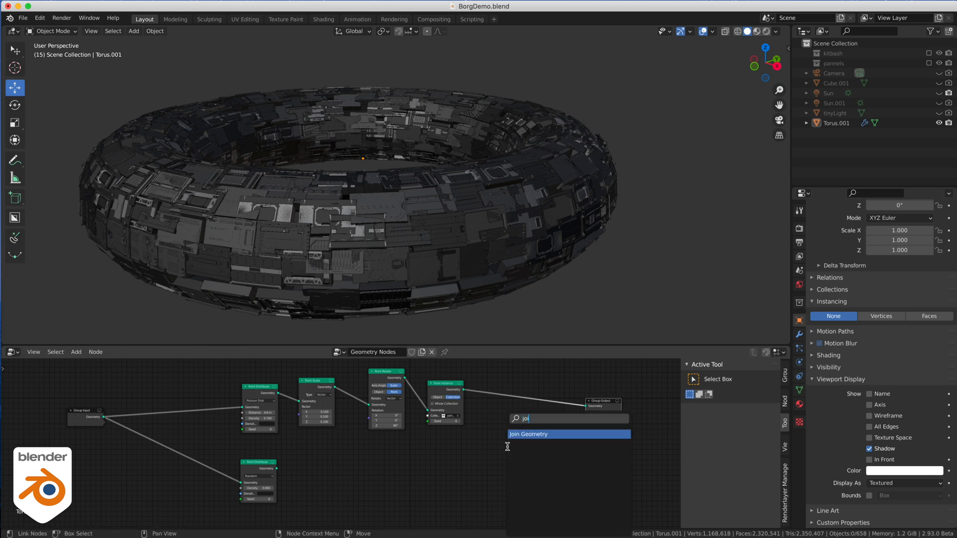
key("Return")
left_click(546, 445)
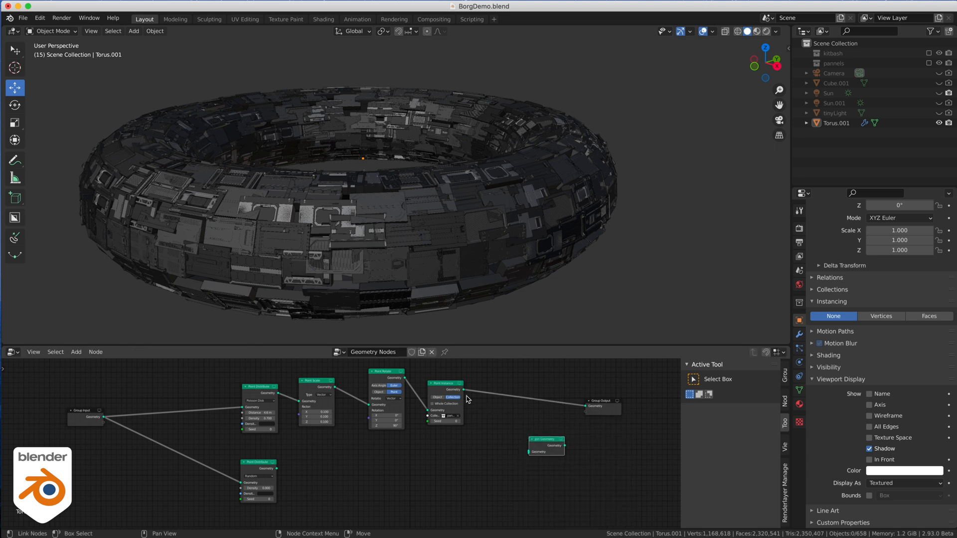
Step: Link the Point Instance and the second Point Distribute into Join Geometry, and link Join Geometry to Group Output
left_click_drag(463, 391, 529, 451)
left_click_drag(276, 470, 586, 407)
scroll(249, 489, "up", 5)
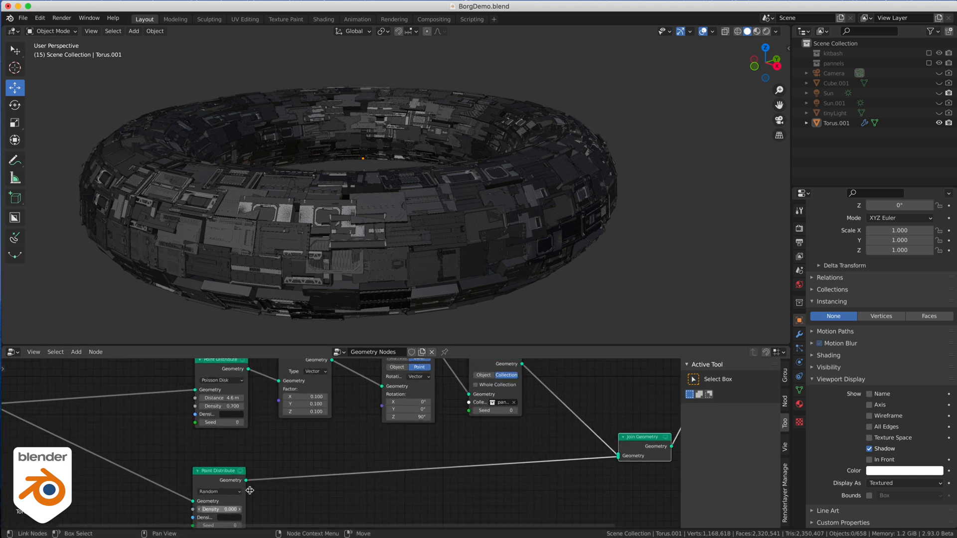
middle_click_drag(249, 481, 266, 441)
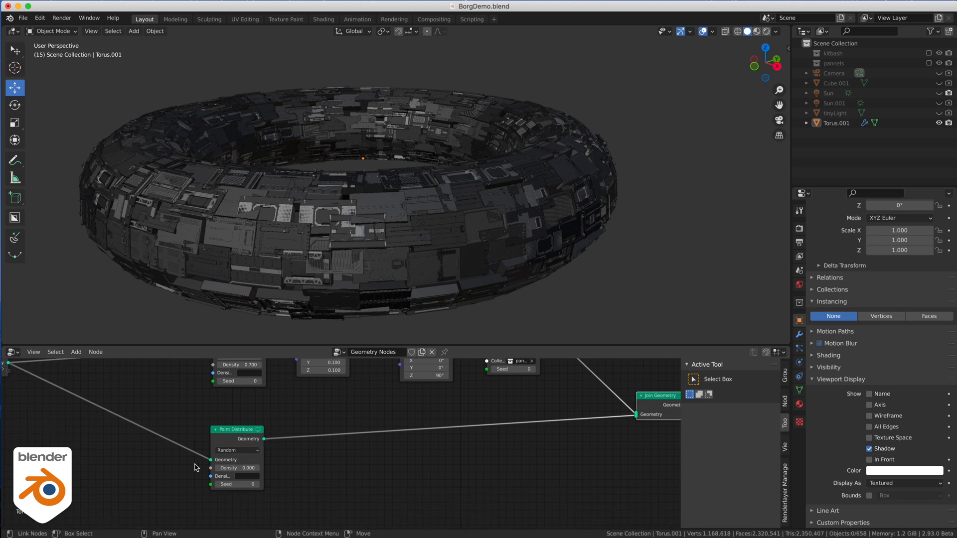
middle_click_drag(571, 426, 538, 442)
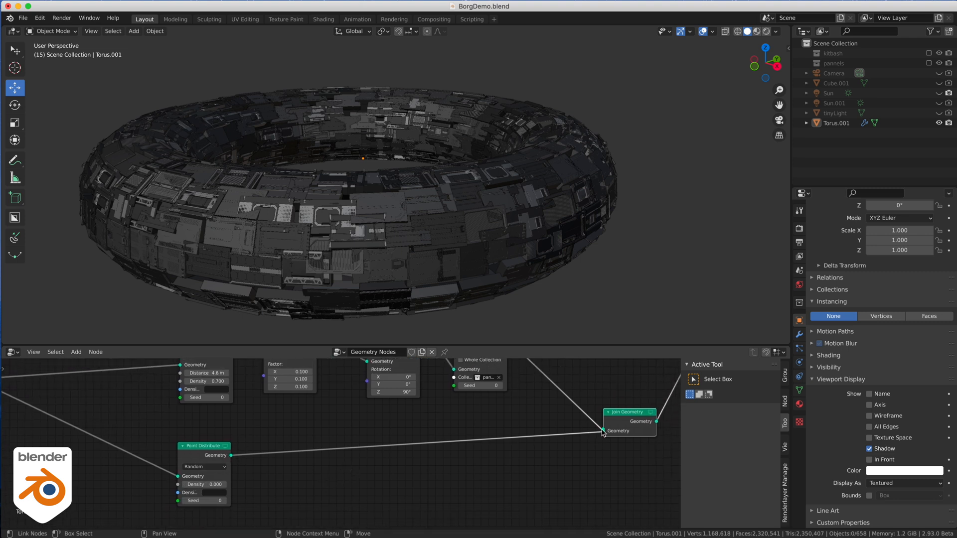
Step: Set the second Point Distribute's density to 0.1, testing it with the panel branch temporarily unlinked from Join Geometry
left_click_drag(603, 432, 588, 424)
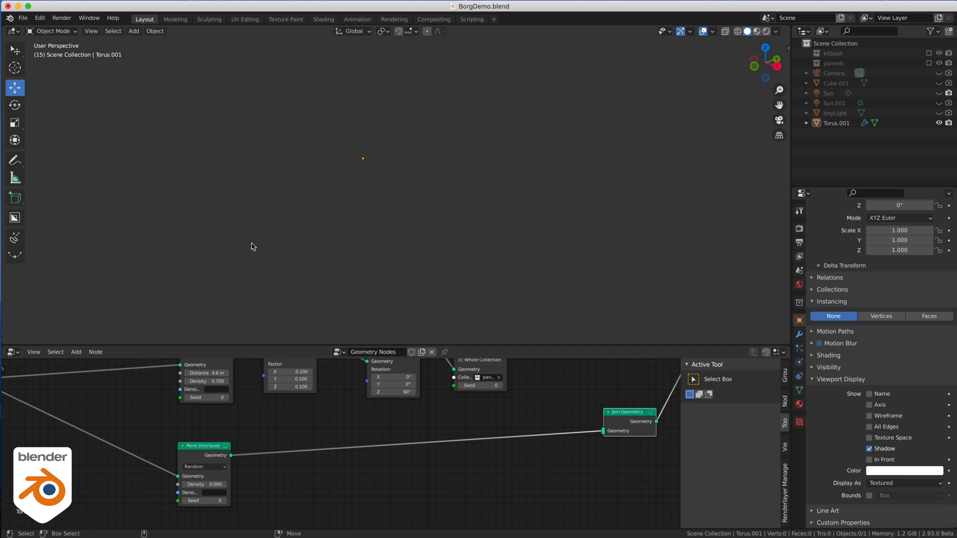
left_click(207, 485)
type("2")
key("Return")
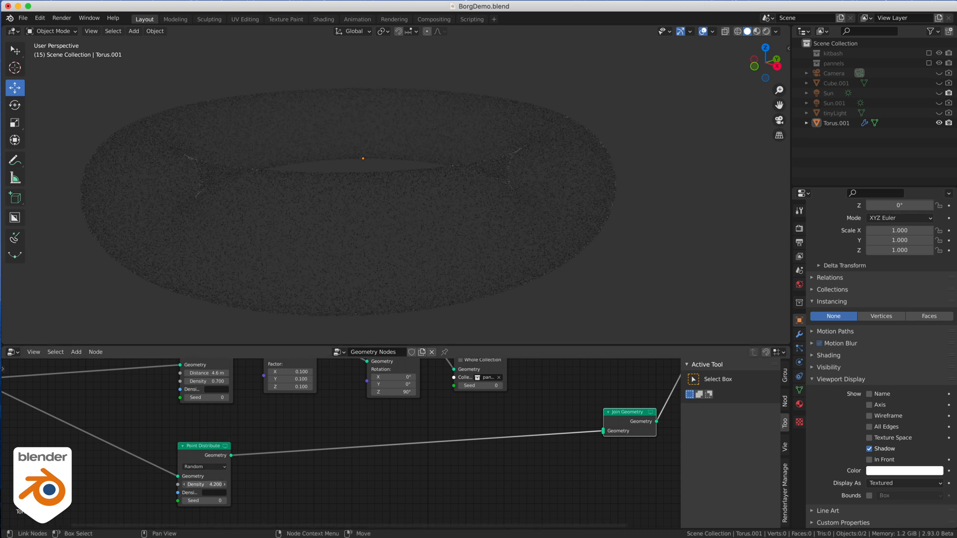
left_click_drag(207, 485, 197, 485)
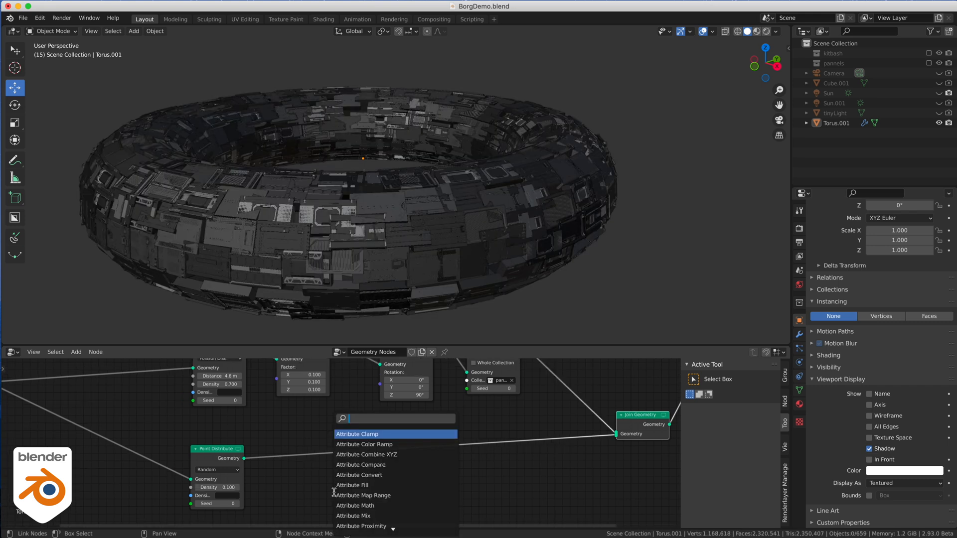
Step: Insert a Point Instance node between the second Point Distribute and Join Geometry
type("ins")
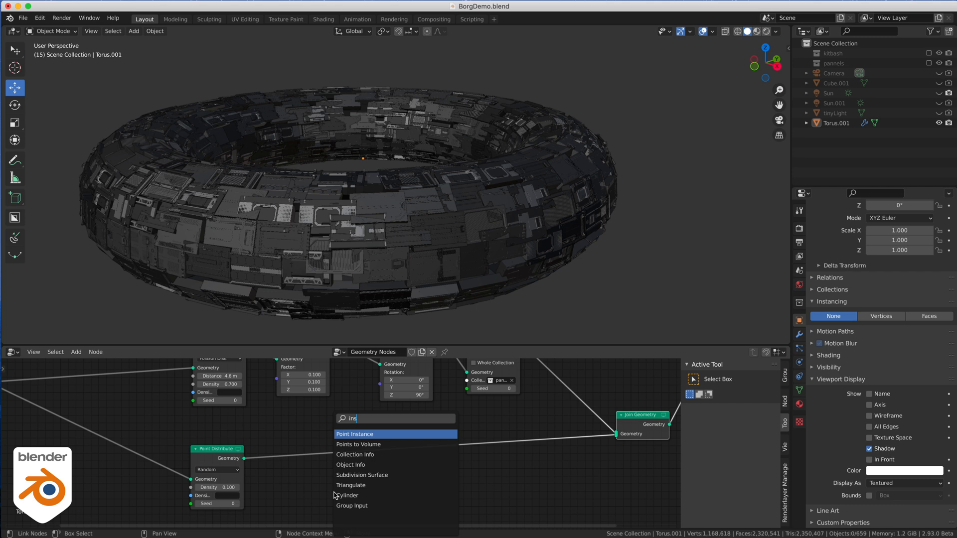
key("Return")
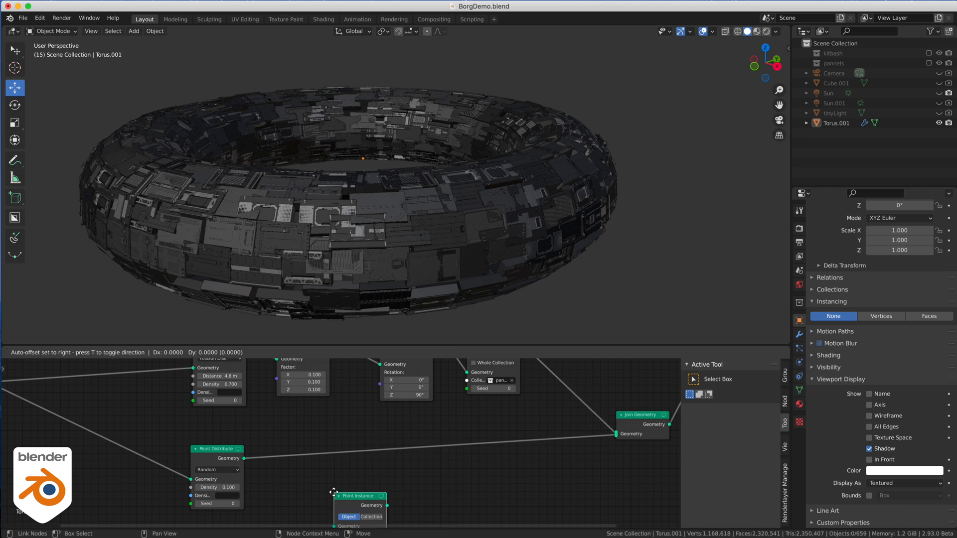
left_click(537, 475)
Step: Set the new Point Instance to instance the kitbash collection with Whole Collection disabled
left_click(534, 477)
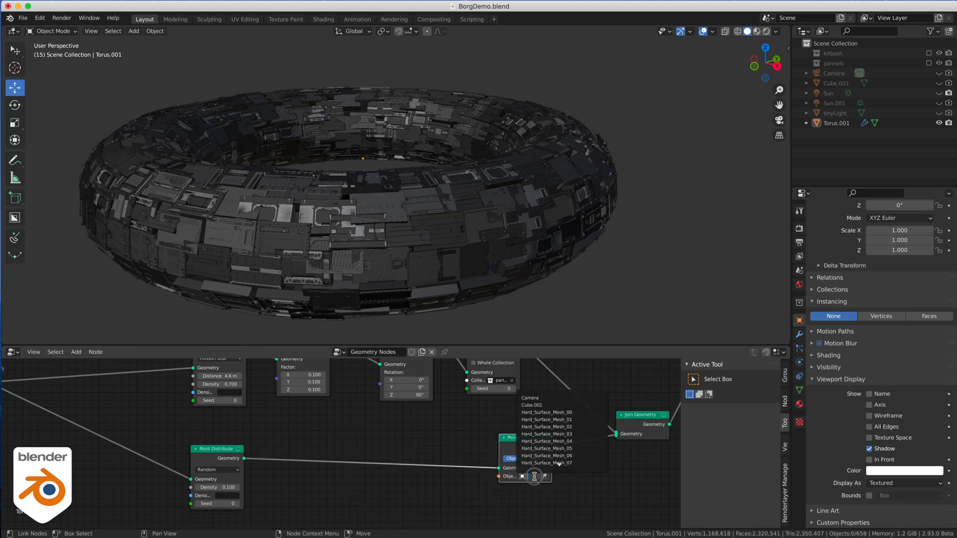
left_click(543, 459)
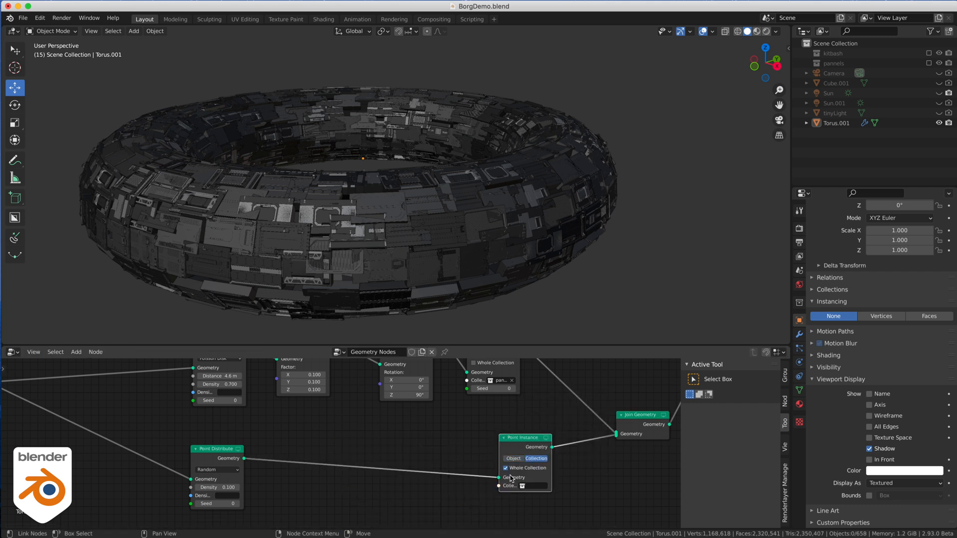
left_click(534, 487)
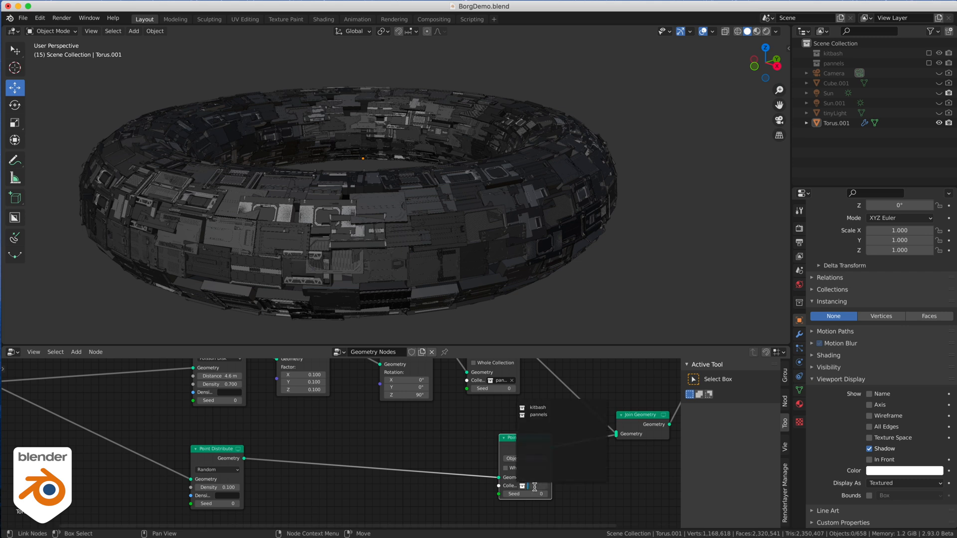
left_click(544, 409)
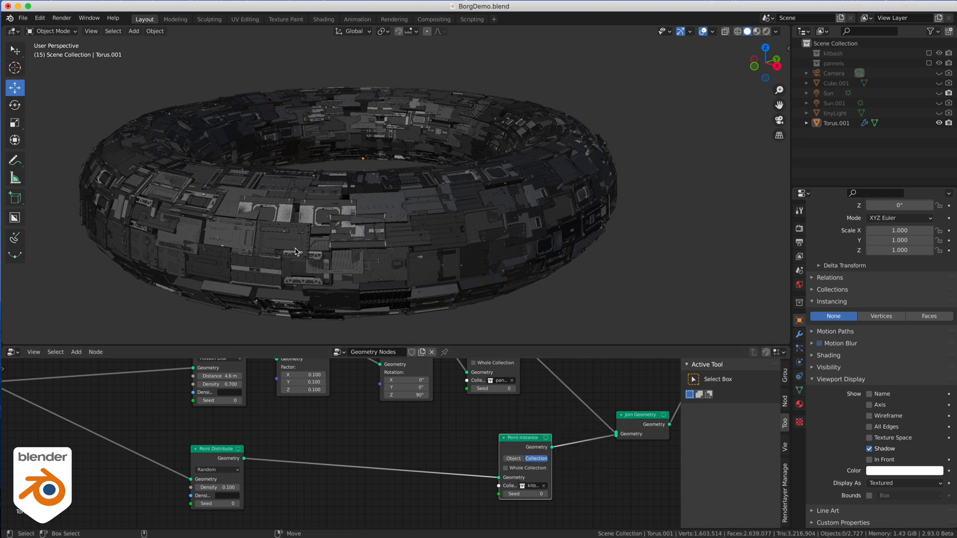
Step: Insert an Attribute Randomize node between the second Point Distribute and its Point Instance
key("shift+a")
left_click(354, 451)
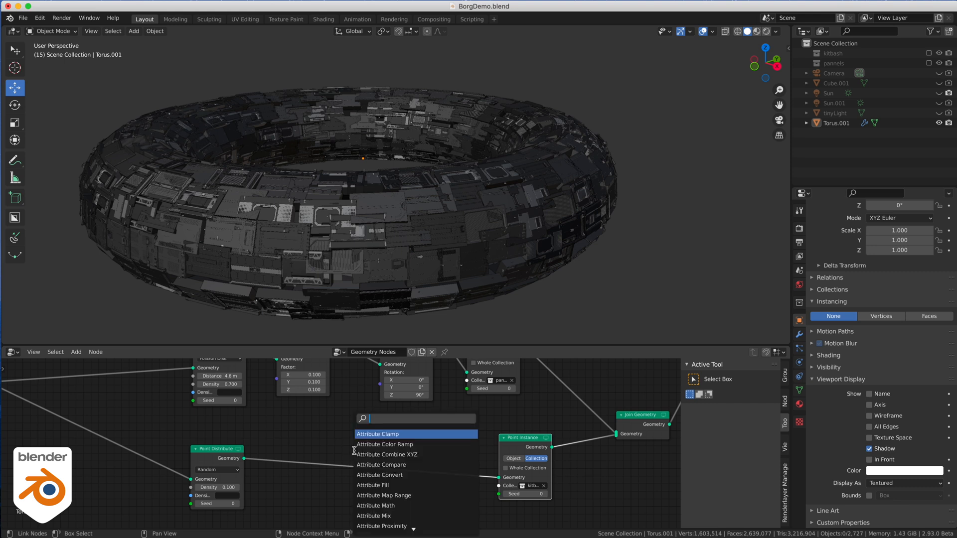
type("att")
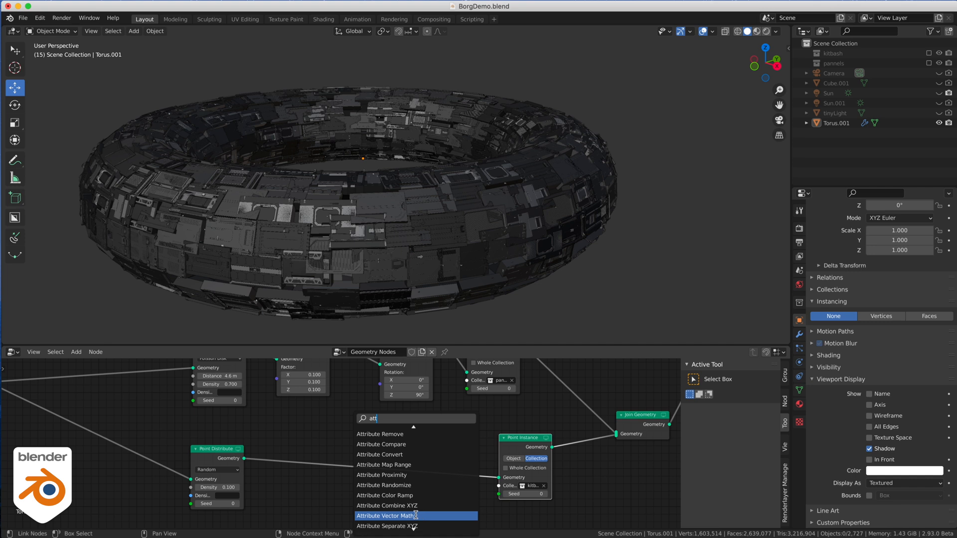
left_click(419, 487)
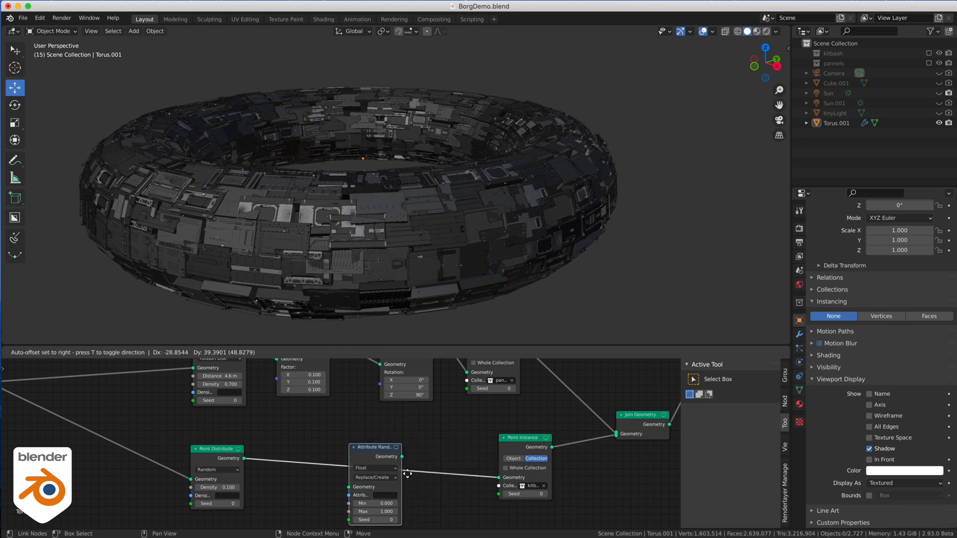
left_click(389, 457)
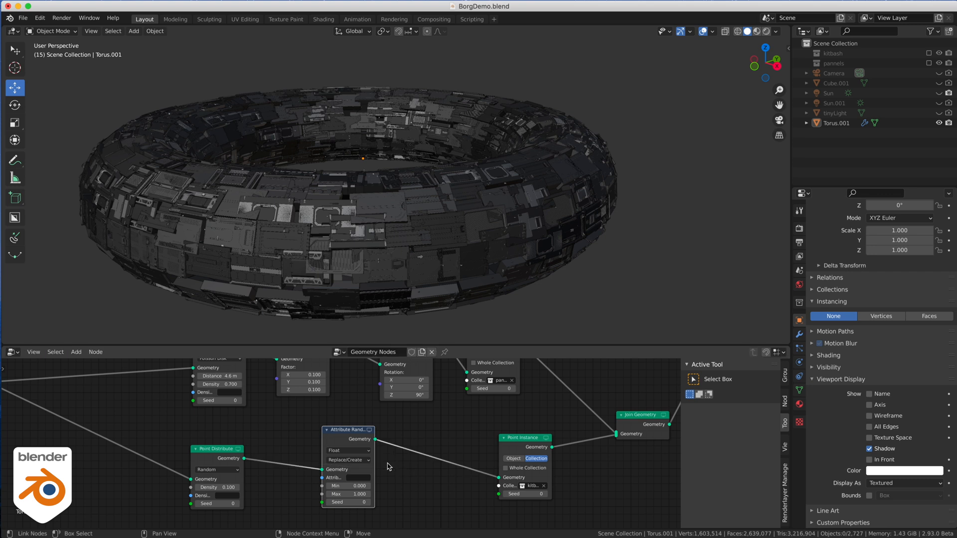
Step: Make Attribute Randomize affect the scale attribute, with a minimum of 4.6 and a maximum of 5.6
left_click(362, 479)
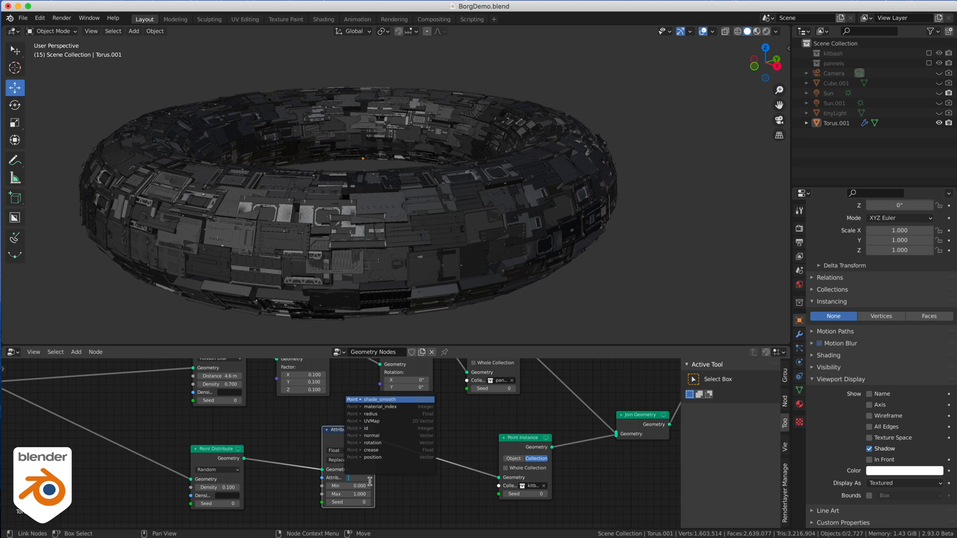
type("scale")
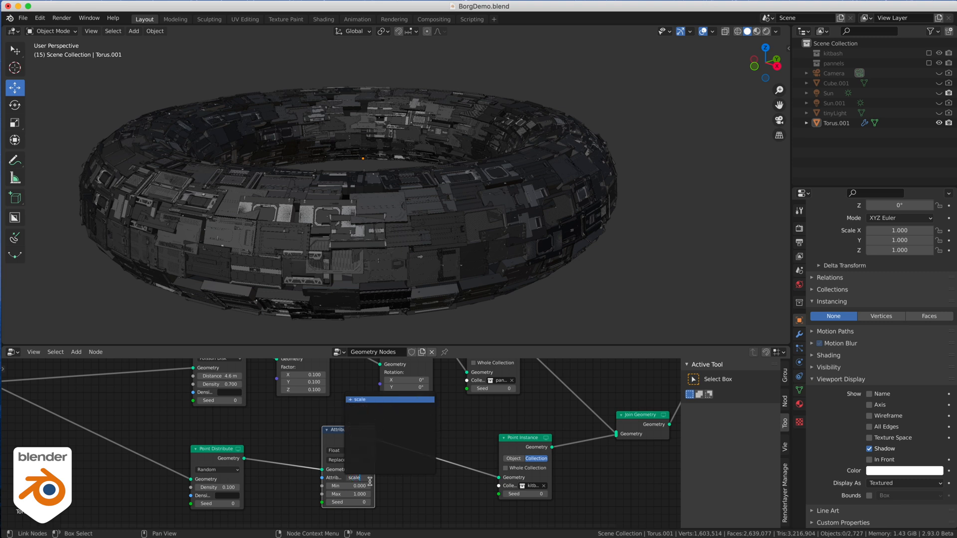
key("Return")
left_click(345, 487)
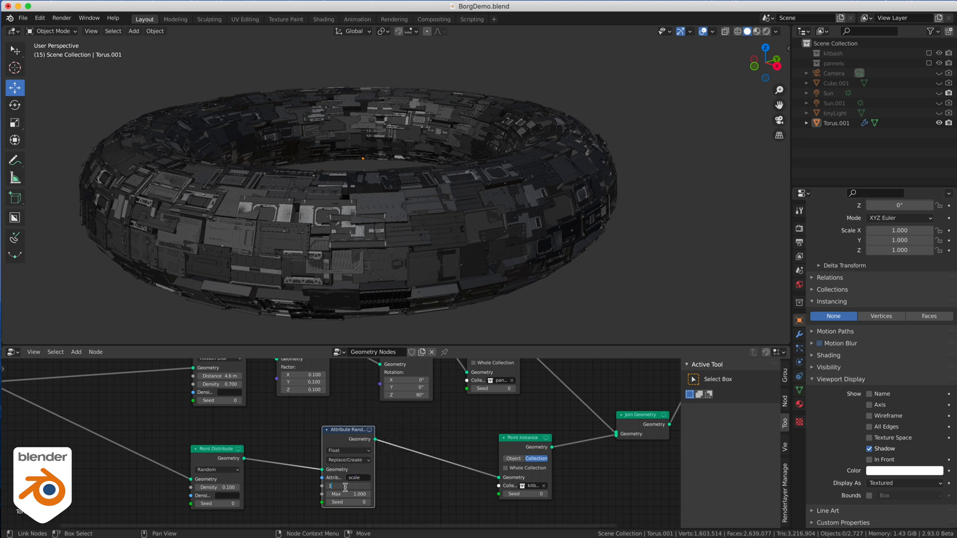
type("1")
key("Tab")
type("5")
key("Return")
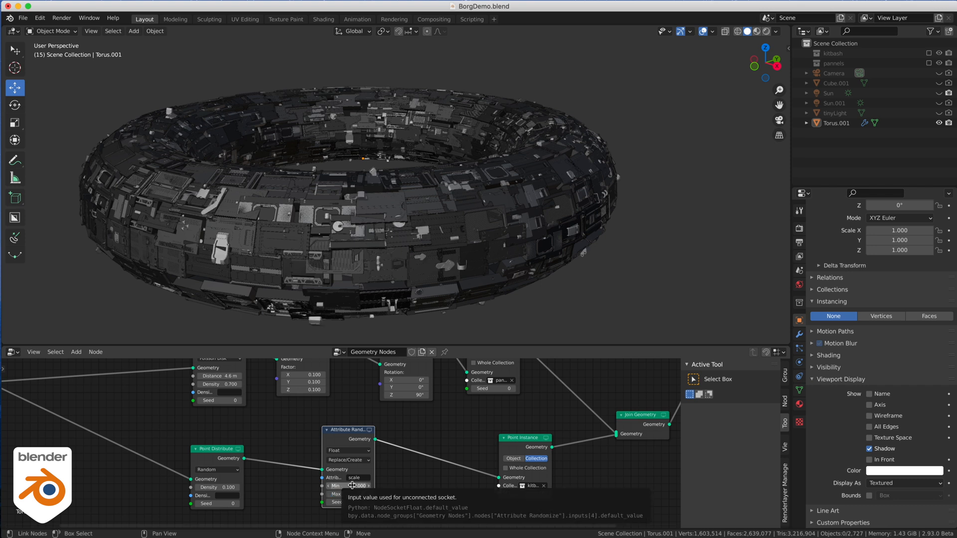
mouse_move(350, 487)
left_mouse_down()
mouse_move(409, 494)
mouse_move(352, 494)
left_mouse_up()
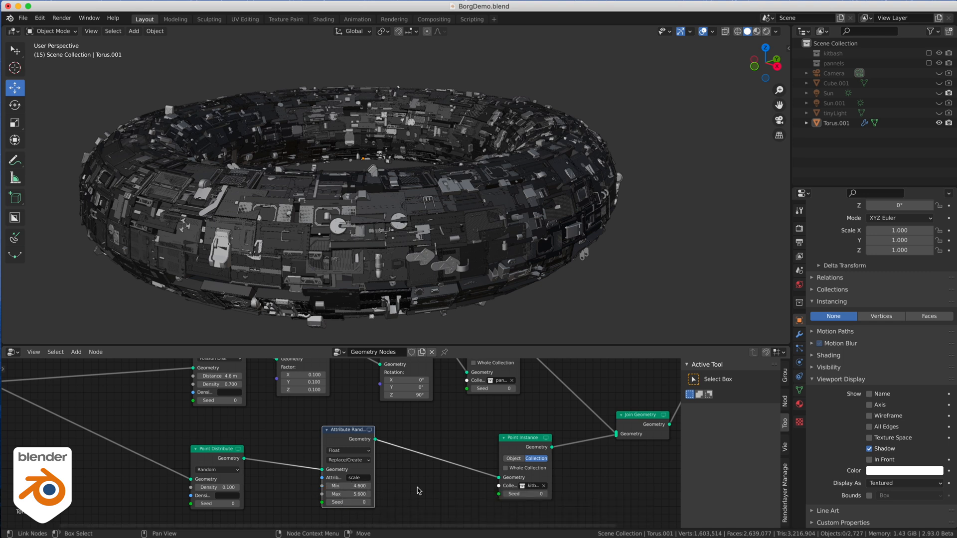
Step: Move the kitbash Point Instance aside and insert an Attribute Vector Math node between Attribute Randomize and it
middle_click_drag(435, 493, 381, 487)
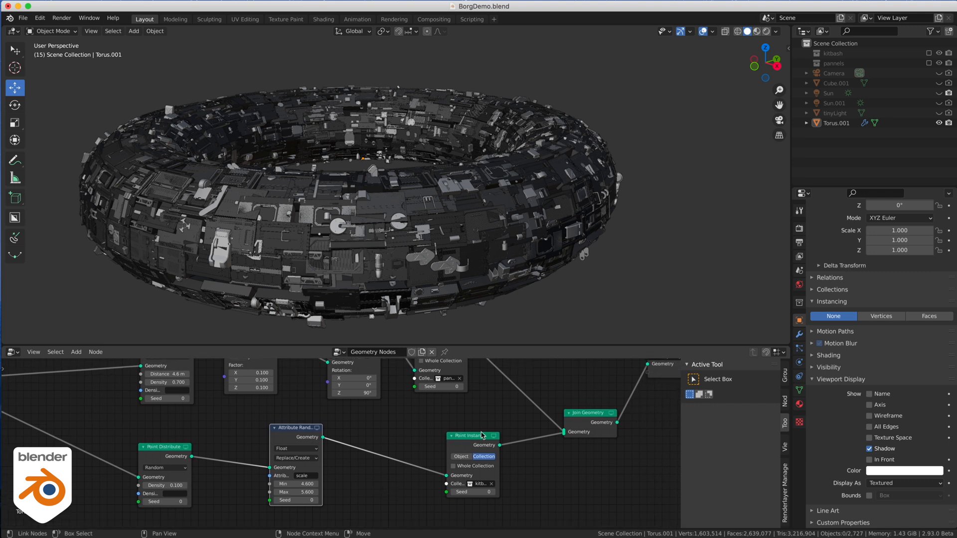
scroll(424, 493, "down", 10)
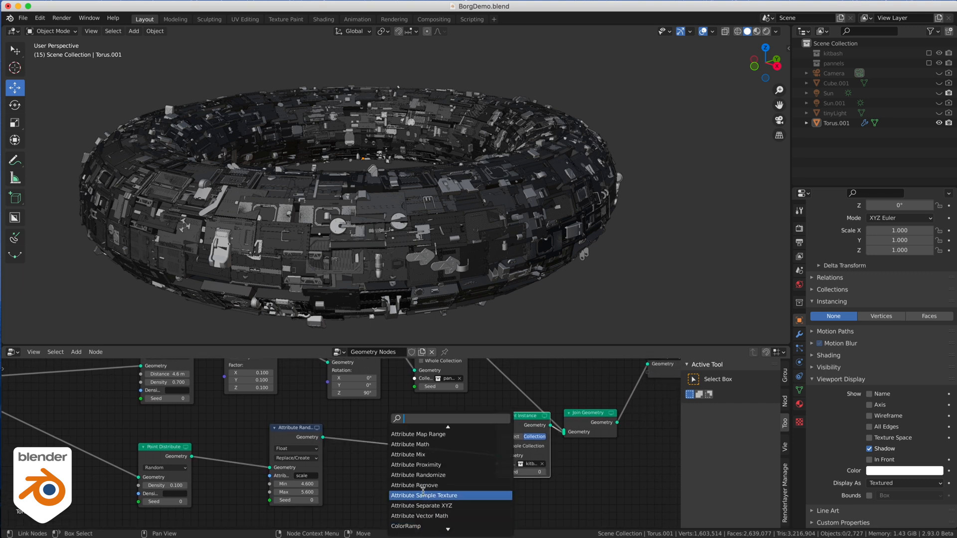
left_click(423, 516)
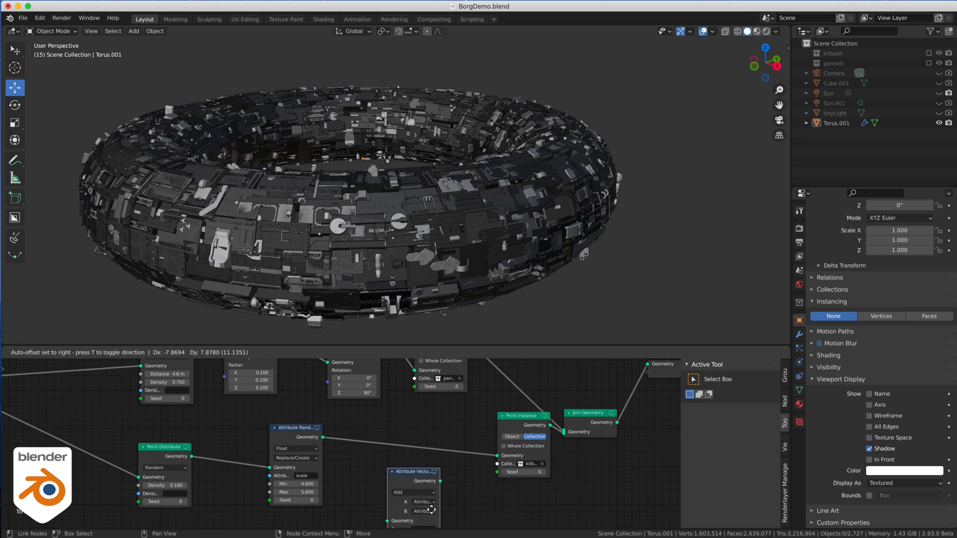
left_click(441, 466)
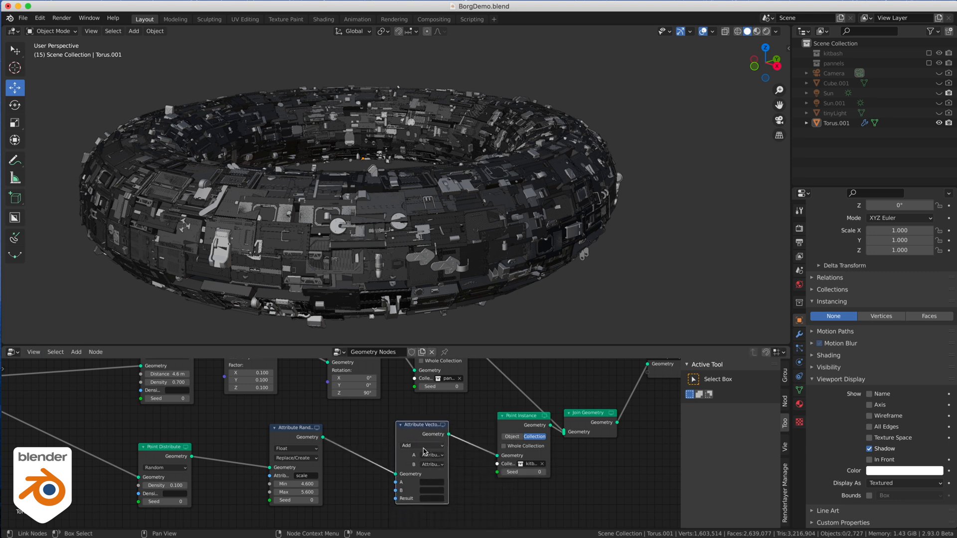
Step: Set Attribute Vector Math to Multiply, with the normal attribute as A and a Vector input type for B
left_click(423, 445)
left_click(447, 434)
left_click(428, 455)
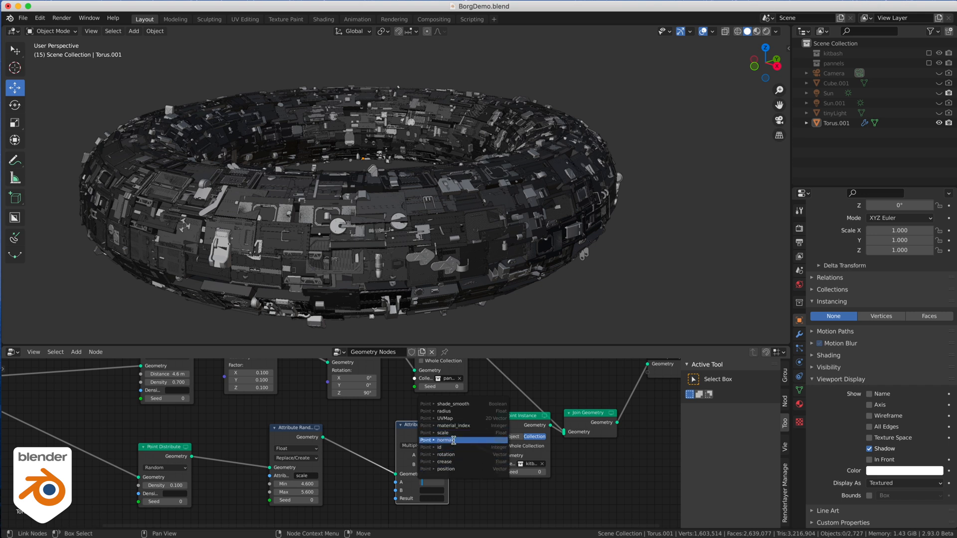
left_click(453, 441)
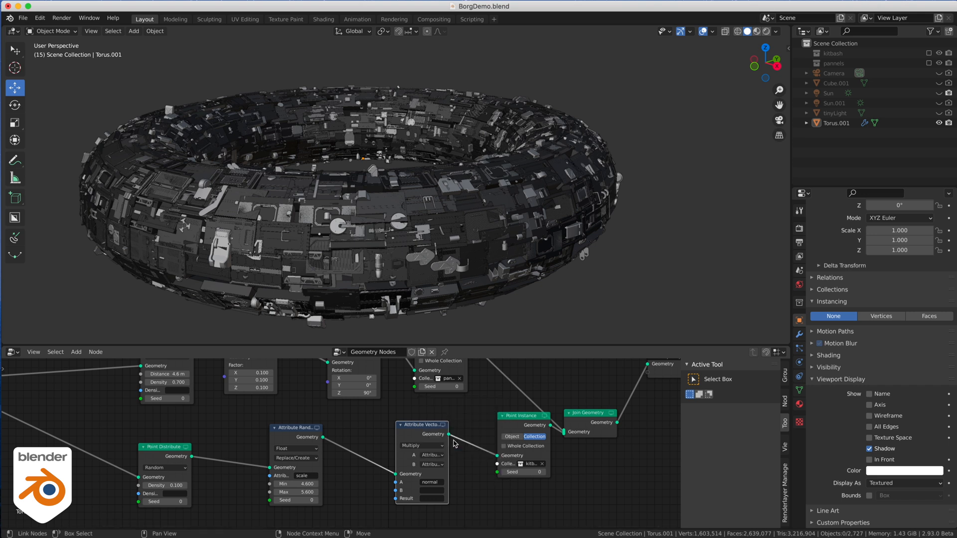
left_click(433, 465)
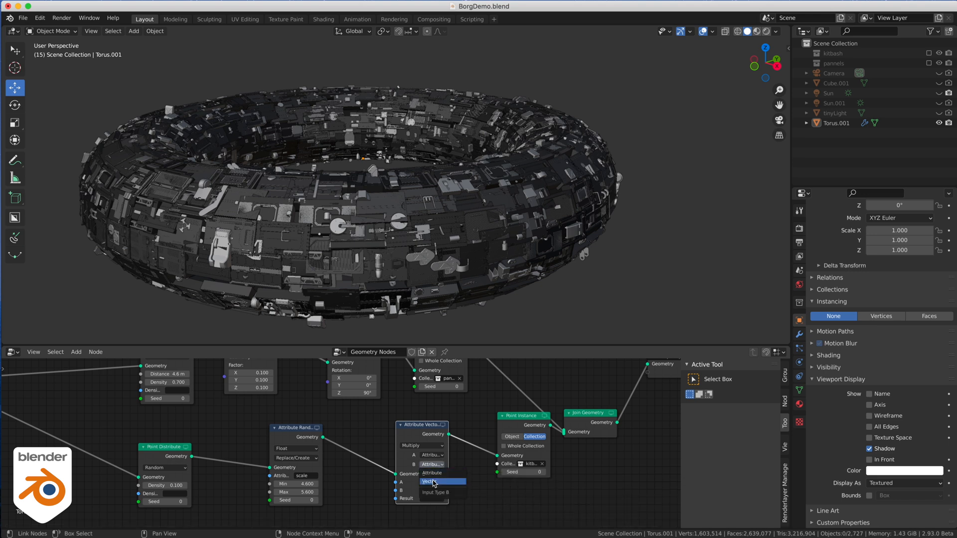
left_click(445, 482)
scroll(464, 476, "down", 2)
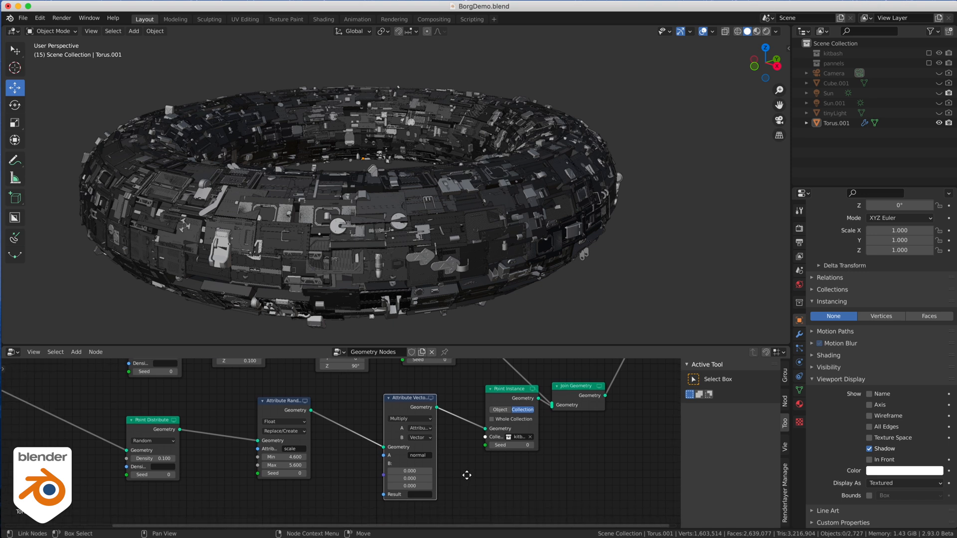
Step: Store the Attribute Vector Math result in a new attribute named normalBob
left_click(420, 496)
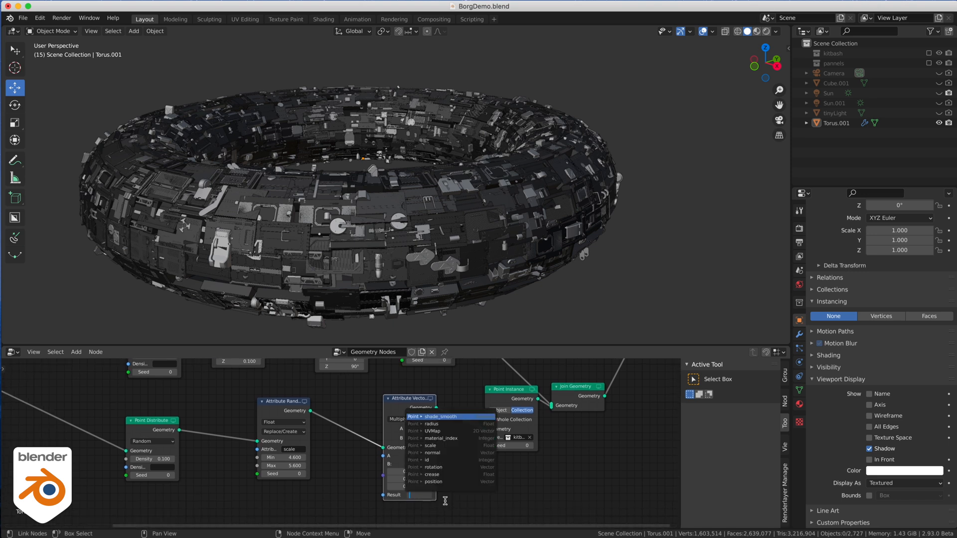
type("normal")
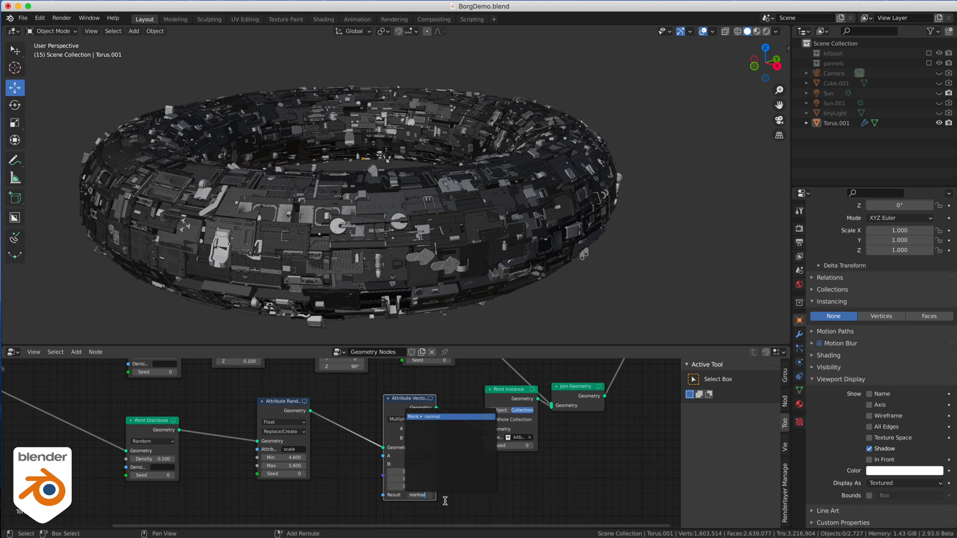
key("Return")
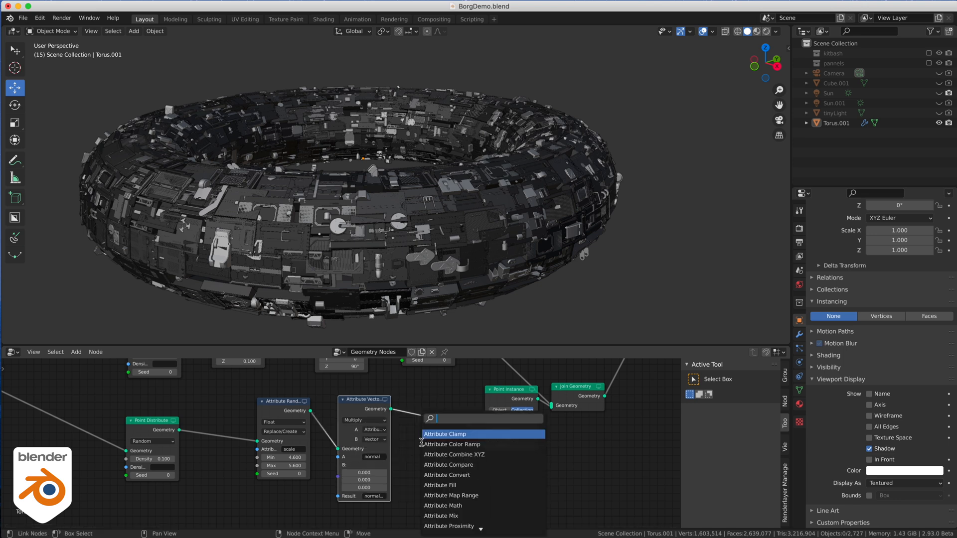
Step: Insert a Point Translate node after Attribute Vector Math, using the Attribute type with normalBob as the translation
type("point")
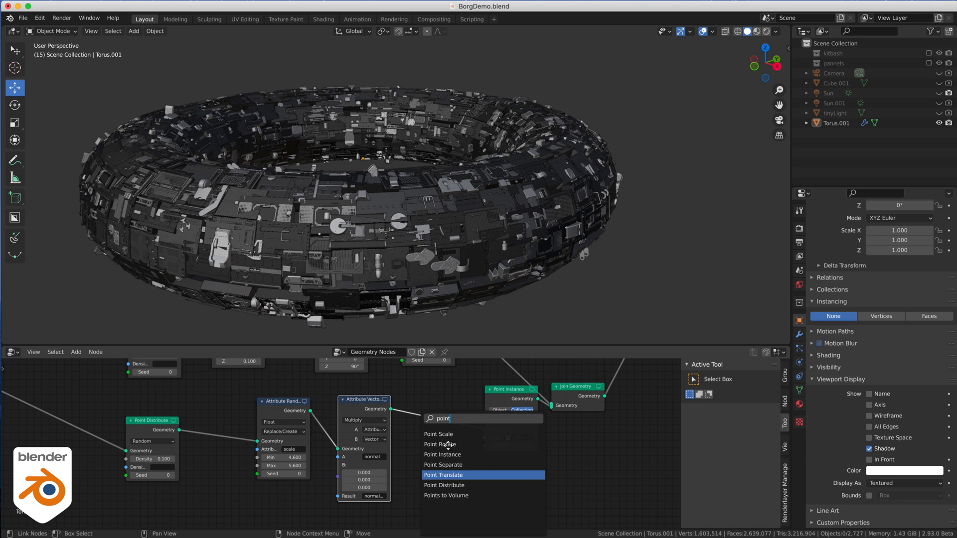
left_click(450, 475)
left_click(466, 424)
left_click(466, 422)
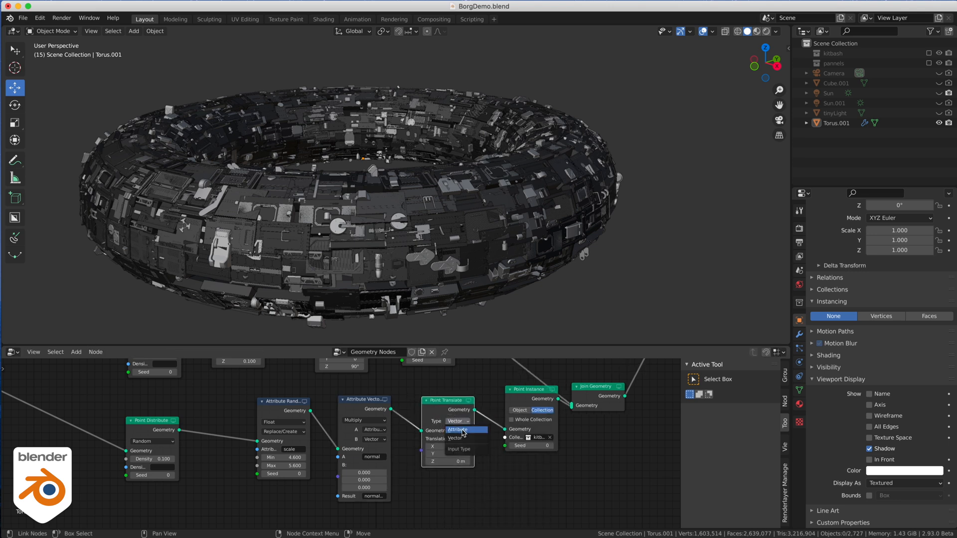
left_click(461, 433)
left_click(459, 439)
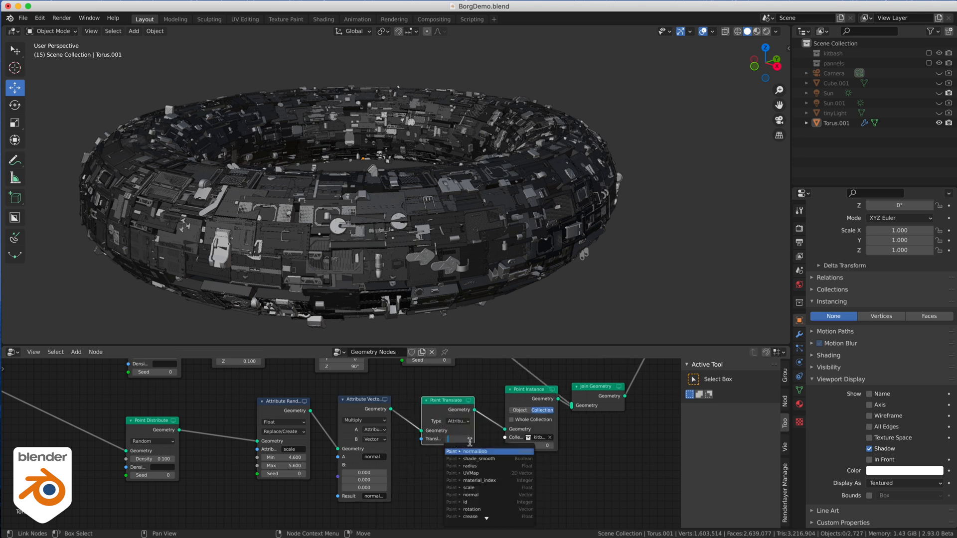
left_click(473, 452)
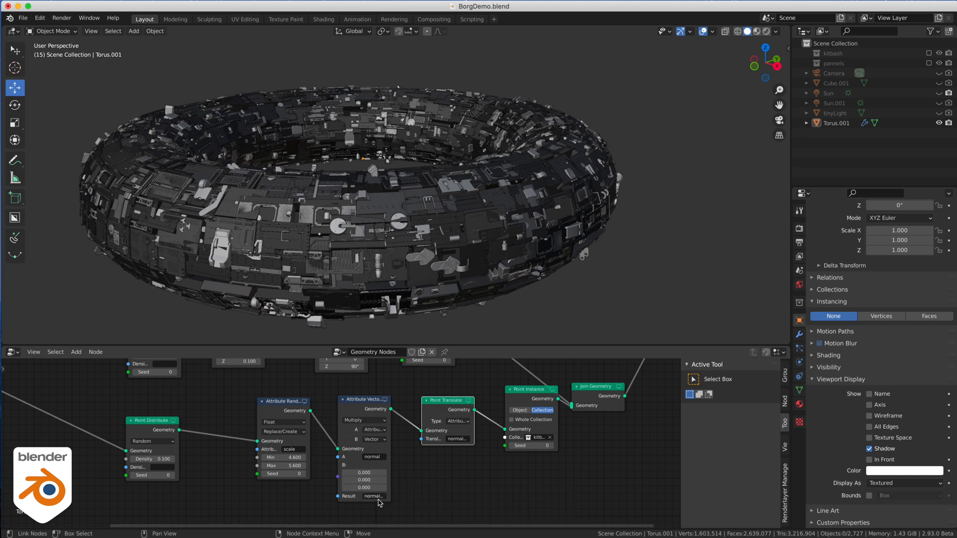
Step: Space out and widen the Attribute Vector Math and Point Translate nodes so their attribute names fit
key("g")
left_click(398, 487)
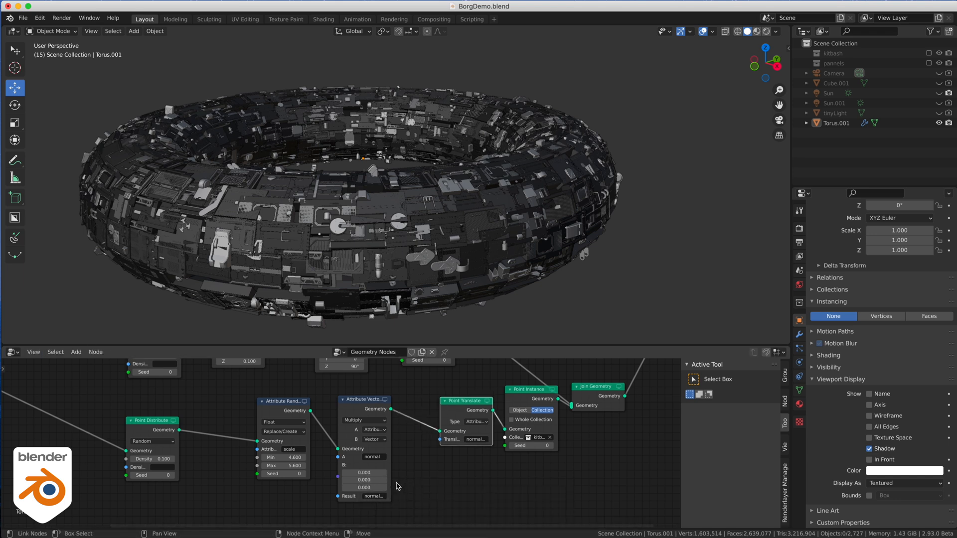
left_click_drag(392, 486, 405, 495)
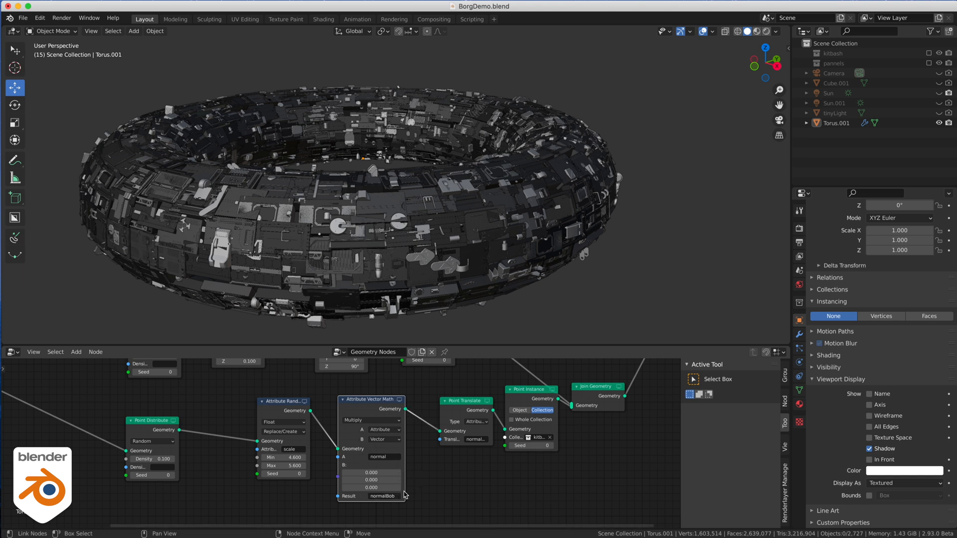
left_click(441, 417)
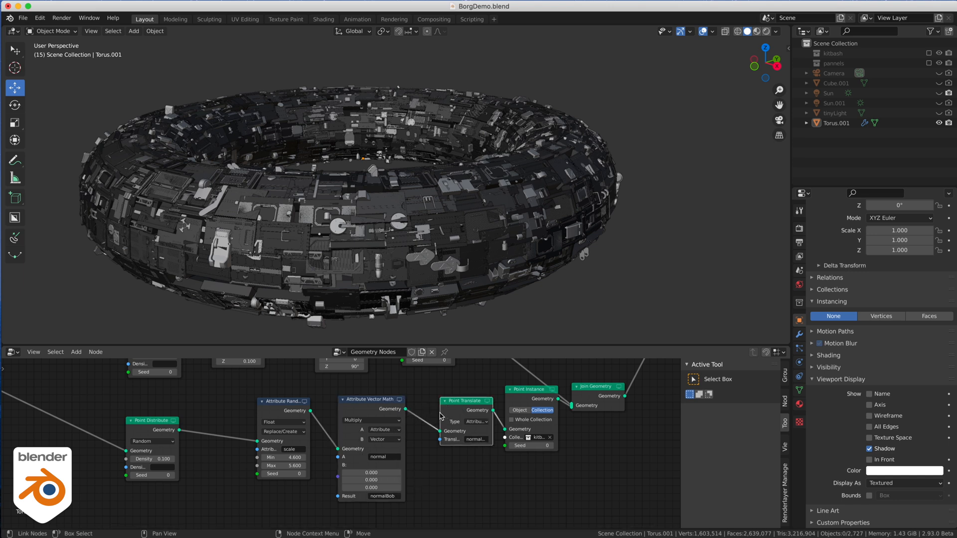
left_click_drag(441, 417, 426, 417)
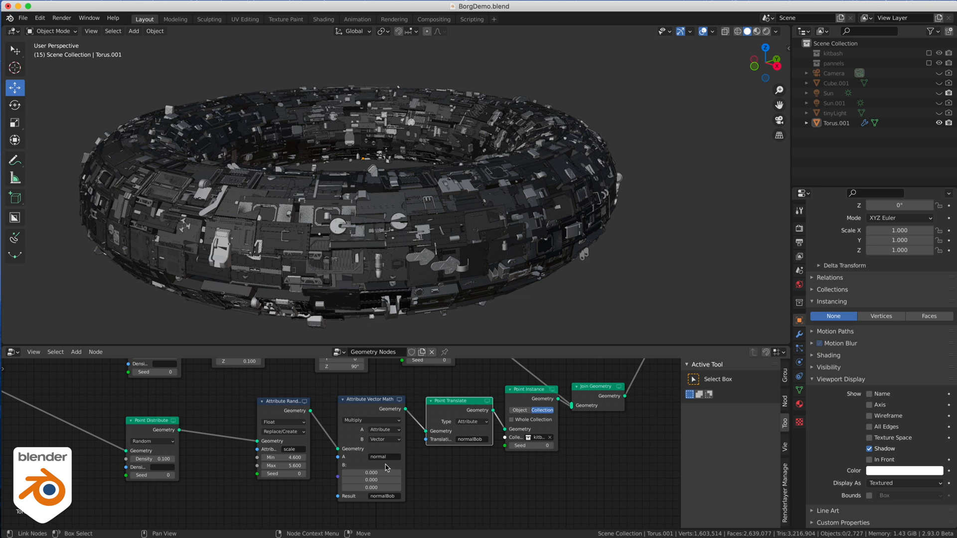
Step: Set all three components of the B vector in Attribute Vector Math to 2.000
left_click_drag(359, 472, 359, 488)
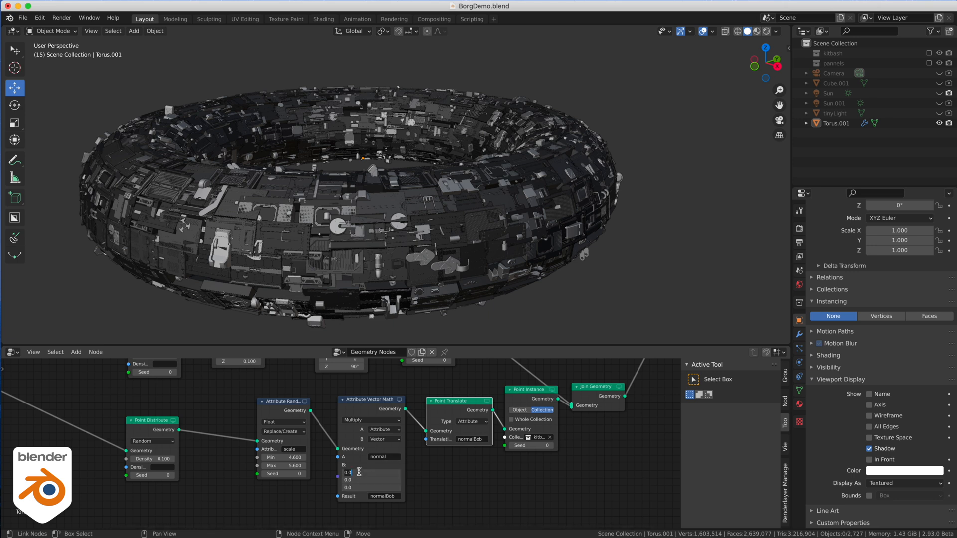
key("Return")
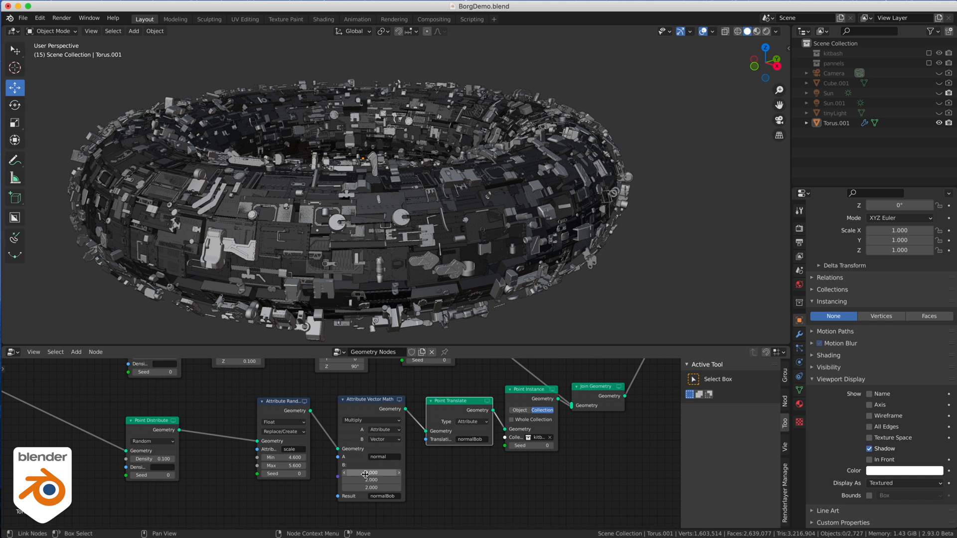
left_click_drag(363, 471, 363, 487)
Step: Add a Value node below the kitbash branch and connect it to the B input of Attribute Vector Math
left_click(285, 515)
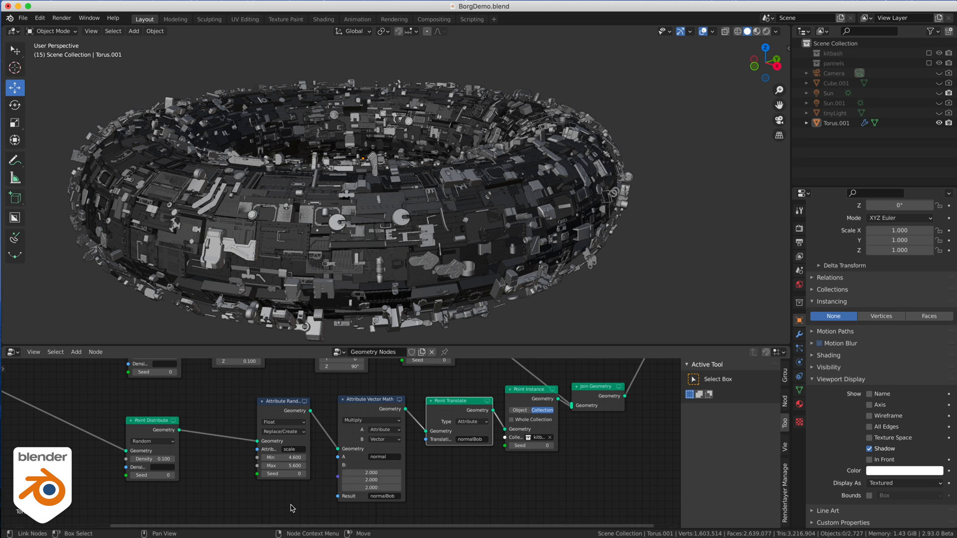
key("shift+a")
type("s")
type("valu")
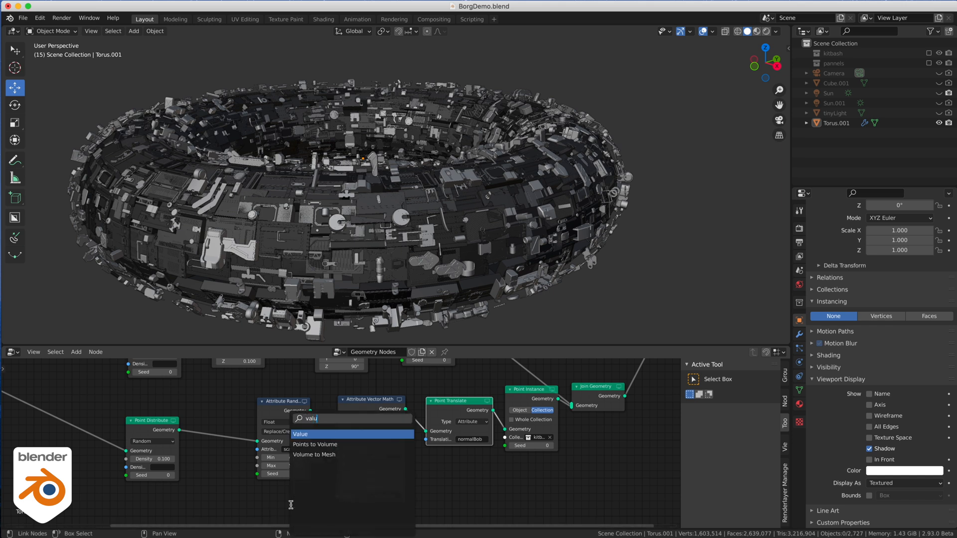
key("Escape")
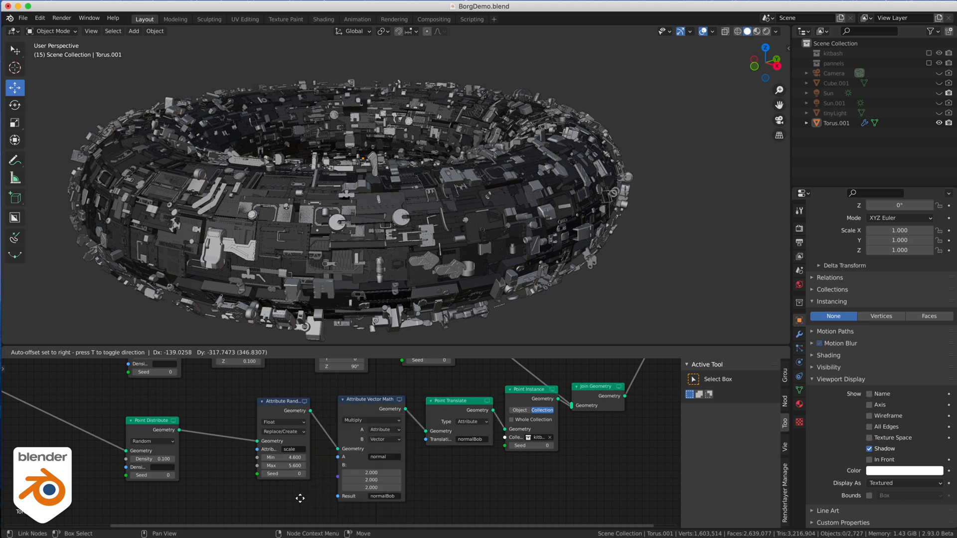
scroll(345, 448, "down", 3)
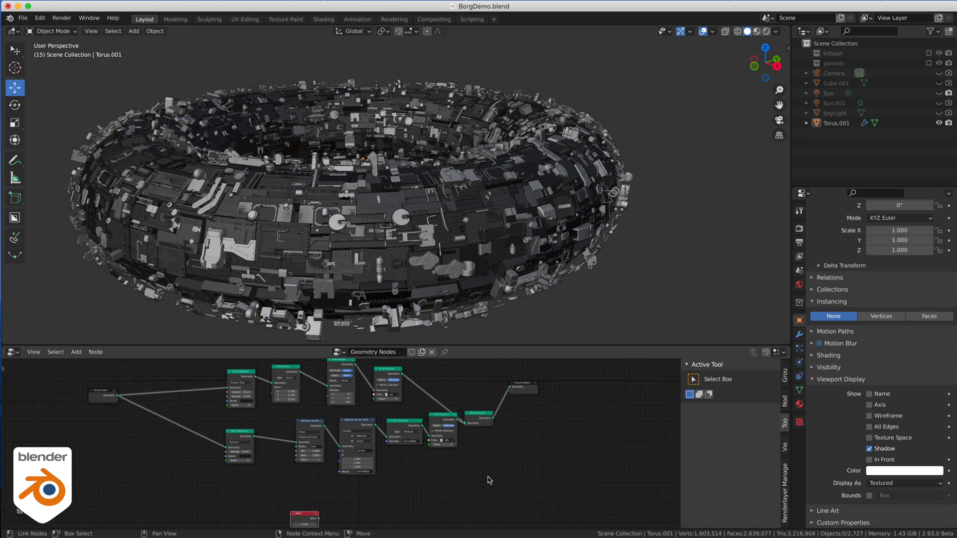
scroll(348, 497, "up", 2)
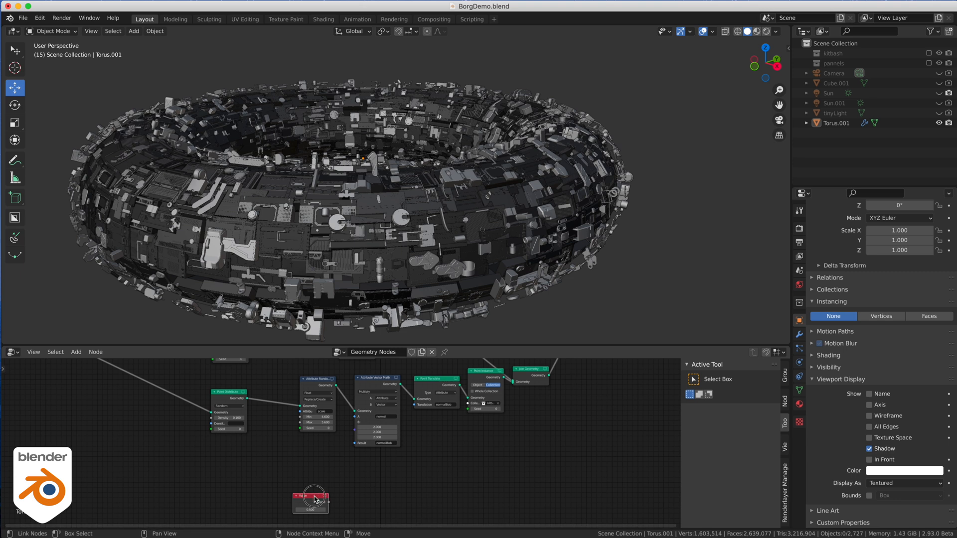
left_click_drag(306, 500, 365, 426)
Step: Set the Value node to 0.500
scroll(309, 468, "up", 2)
left_click(302, 478)
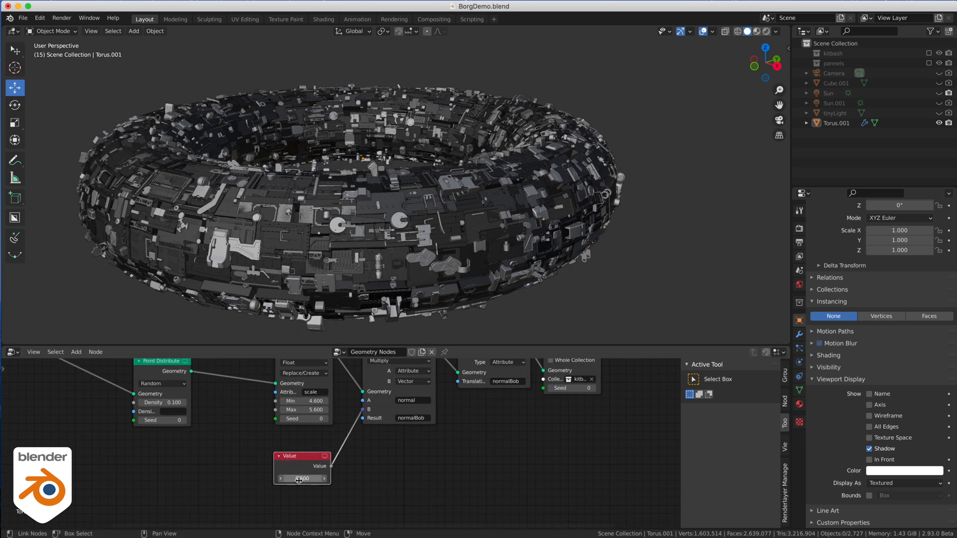
type("3.3")
key("Return")
mouse_move(303, 479)
left_mouse_down()
mouse_move(278, 479)
mouse_move(299, 478)
left_mouse_up()
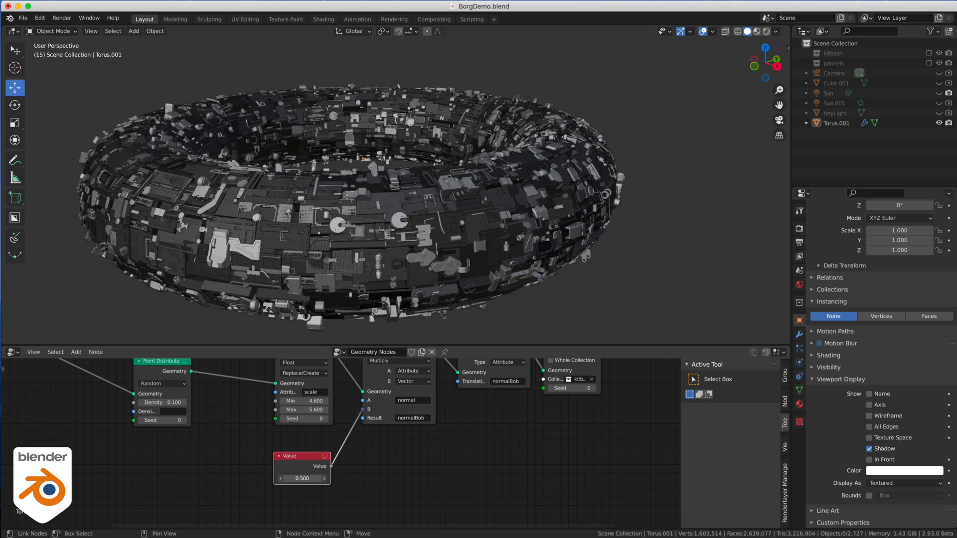
Step: Raise the density of the kitbash branch's Point Distribute node to 0.600
left_click(184, 403)
left_click(184, 403)
left_click(184, 403)
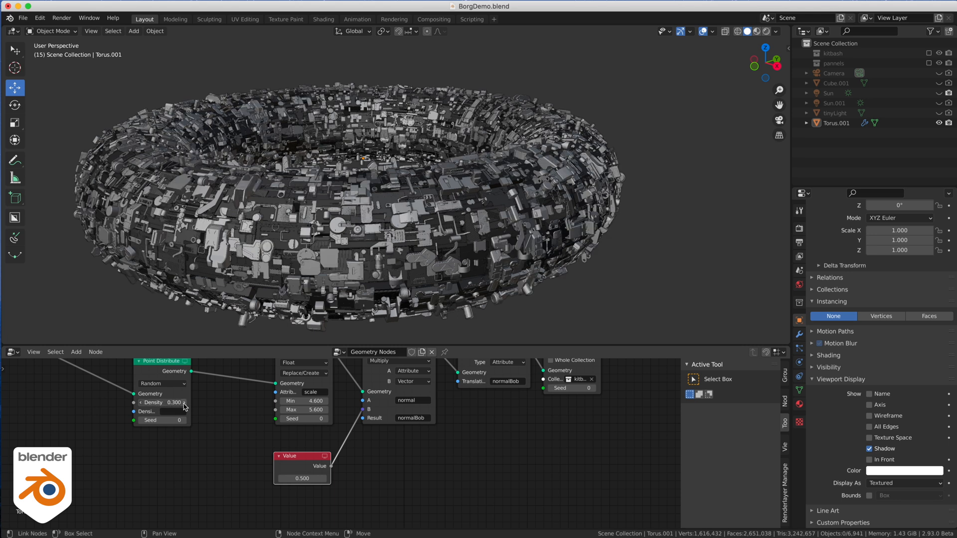
left_click(184, 403)
left_click(184, 403)
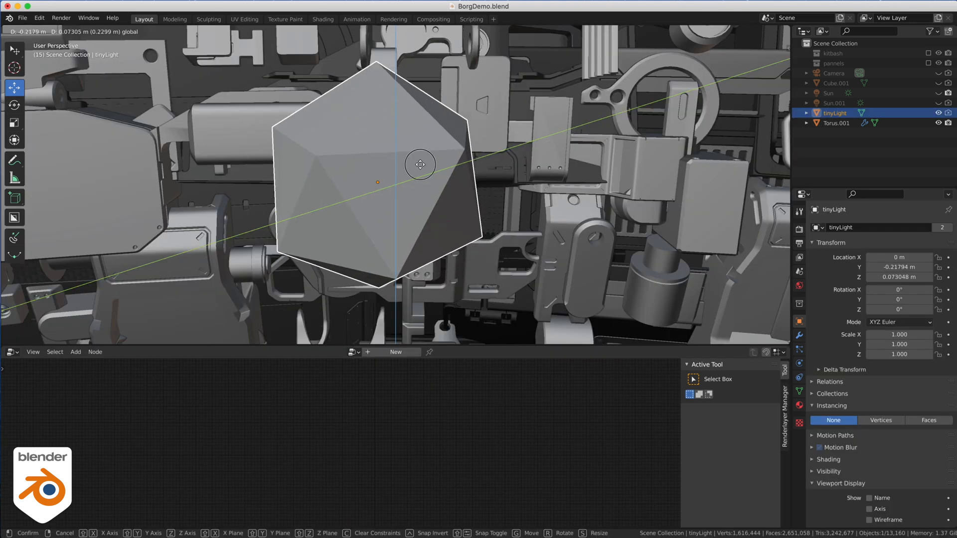
Step: Nudge the tinyLight object about 0.019 m along Y and display its material settings
left_click_drag(398, 184, 397, 183)
left_click(799, 405)
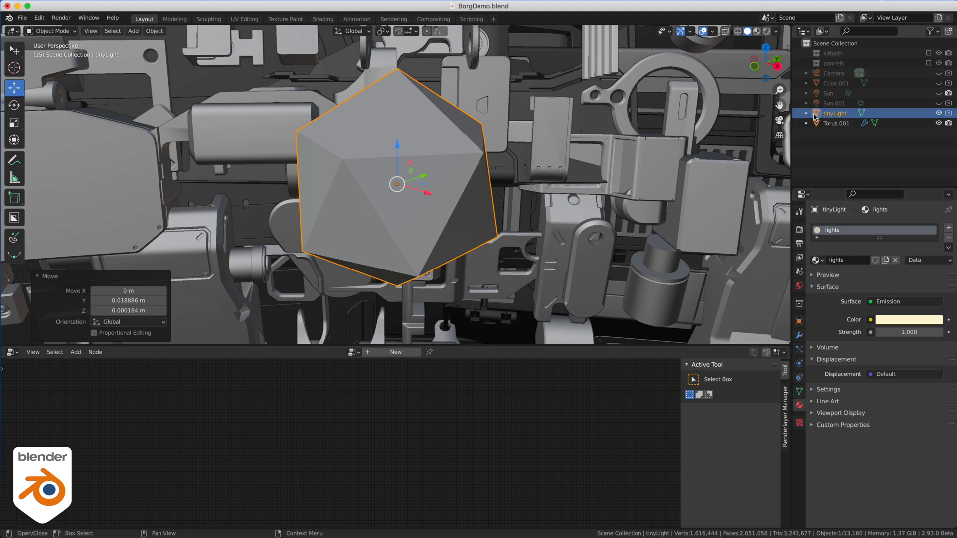
Step: Hide the tinyLight object in the viewport and select Torus.001 to return to its node tree
left_click(939, 114)
middle_click_drag(641, 143, 281, 154, "ctrl")
middle_click_drag(321, 154, 419, 178, "shift")
left_click(834, 124)
Step: Add a third Point Distribute node in the empty space below the kitbash branch
middle_click_drag(447, 459, 429, 481)
key("shift+a")
type("dist")
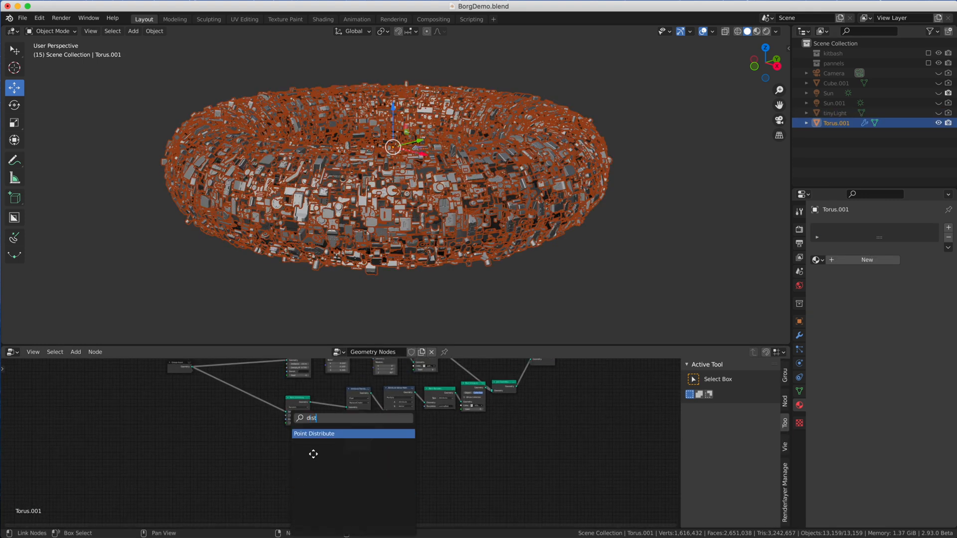
key("Return")
left_click(314, 452)
Step: Add a Point Scale node and a Point Instance node in a row beside the new Point Distribute
key("shift+a")
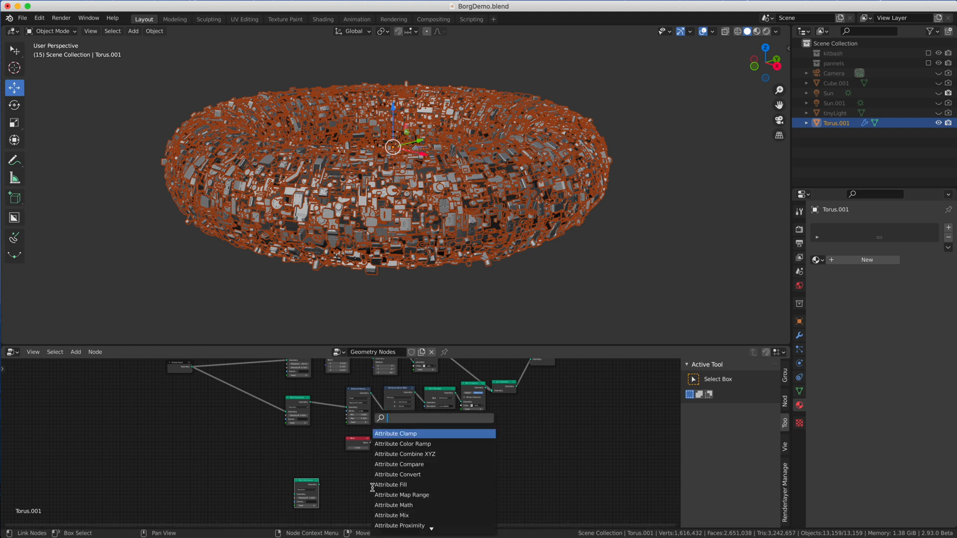
type("scale")
key("Return")
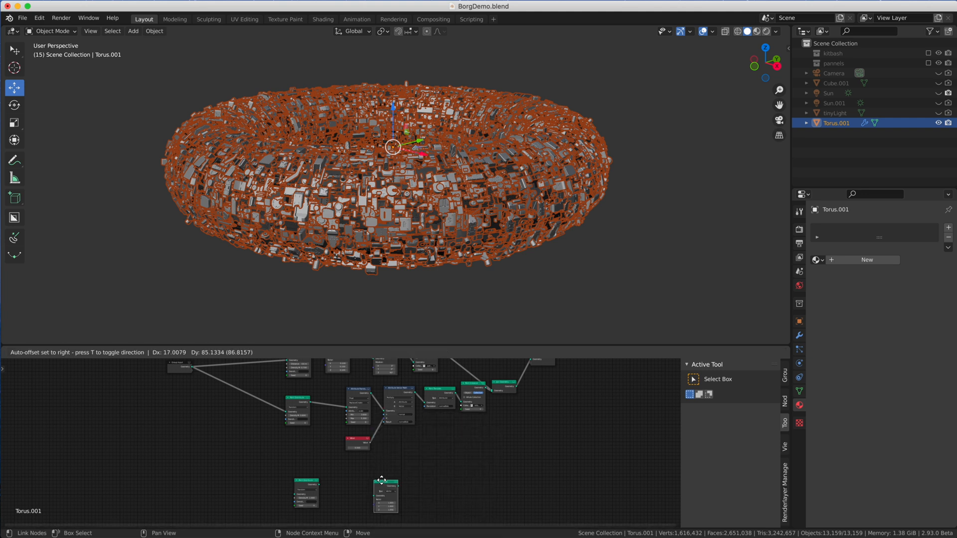
left_click(425, 481)
key("shift+a")
type("i")
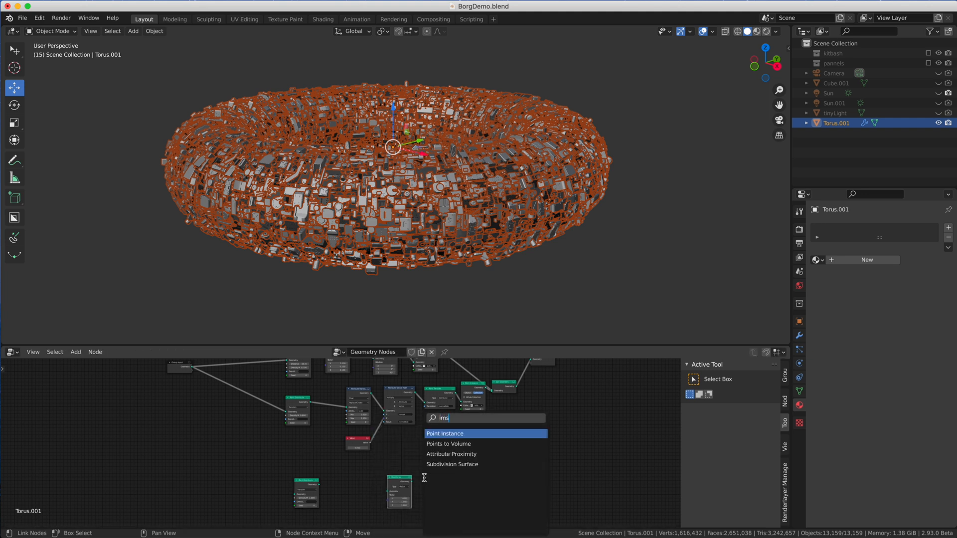
type("nst")
key("Return")
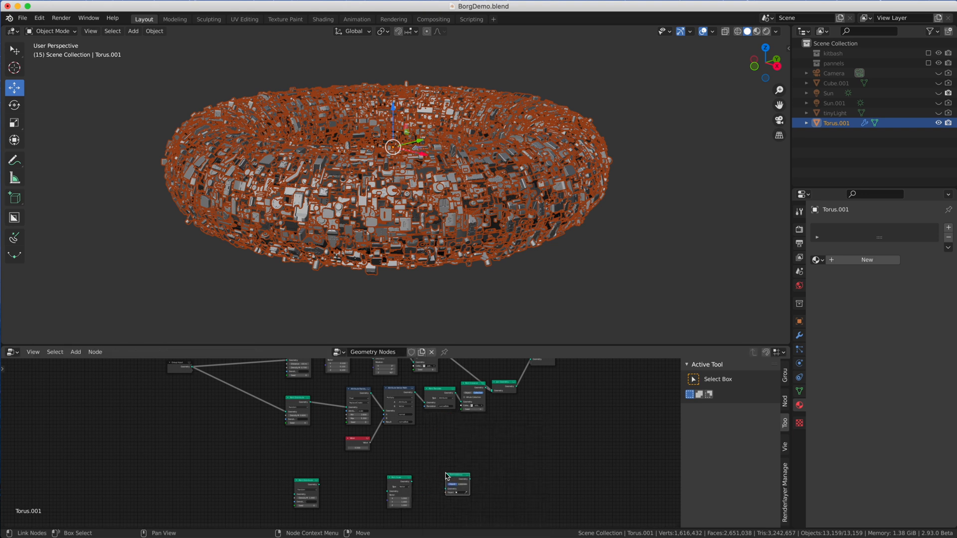
Step: Wire the new branch from Group Input through to Join Geometry and make its Point Instance use the tinyLight object
left_click_drag(148, 252, 553, 447)
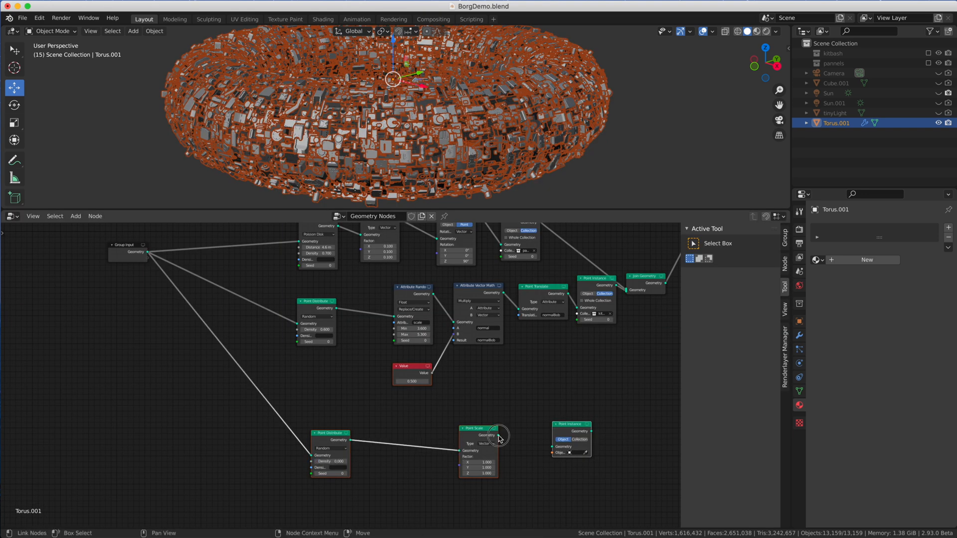
left_click_drag(591, 432, 627, 290)
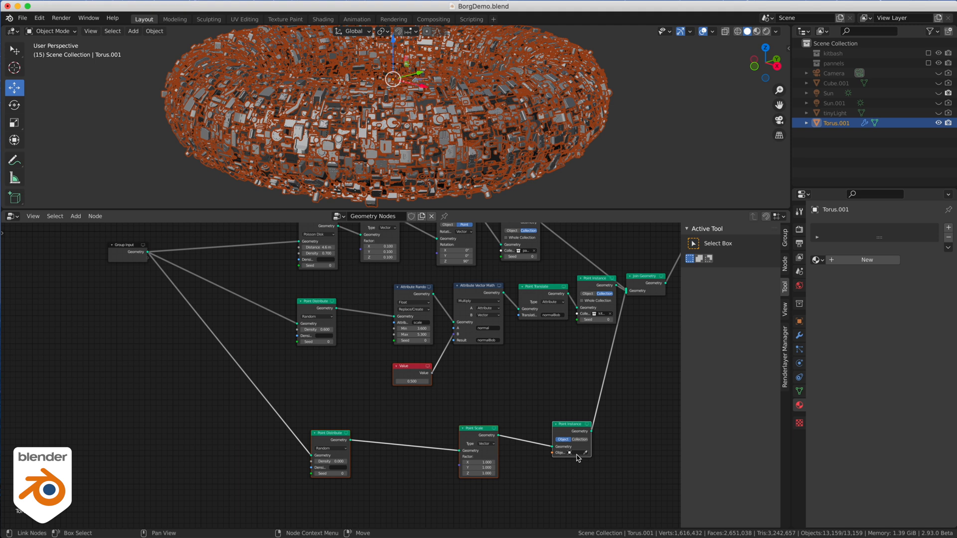
left_click(577, 454)
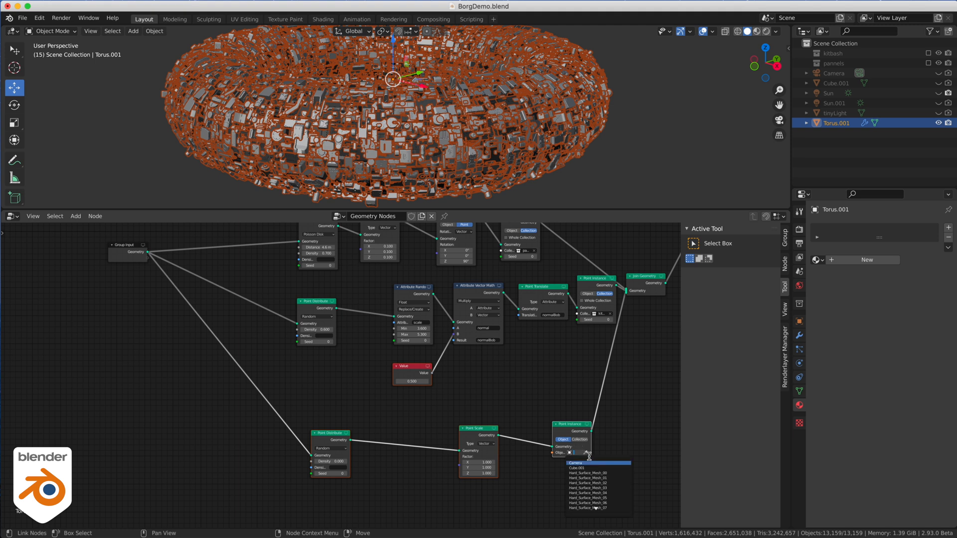
type("tin")
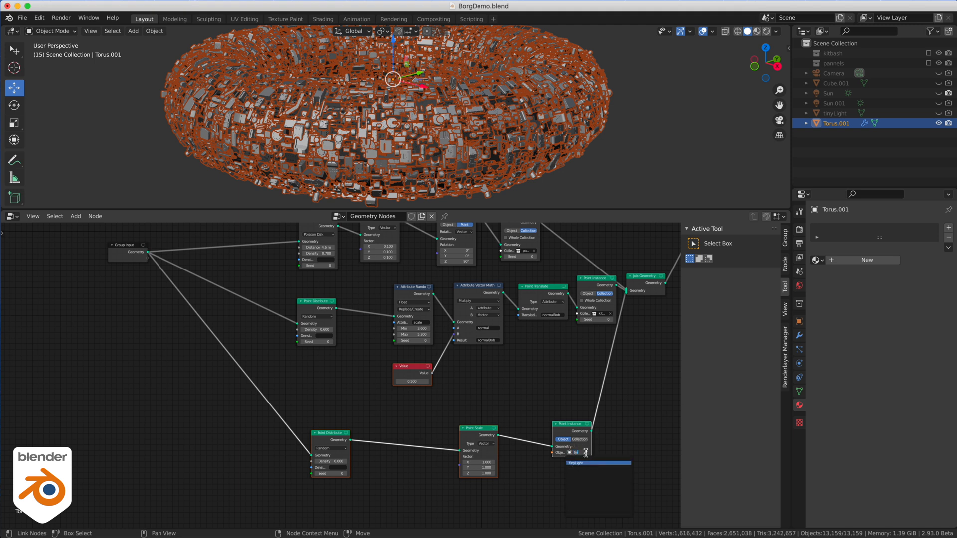
left_click(583, 464)
Step: Disconnect the panel and kitbash branches from Join Geometry to isolate the light branch
middle_click_drag(578, 353, 450, 414)
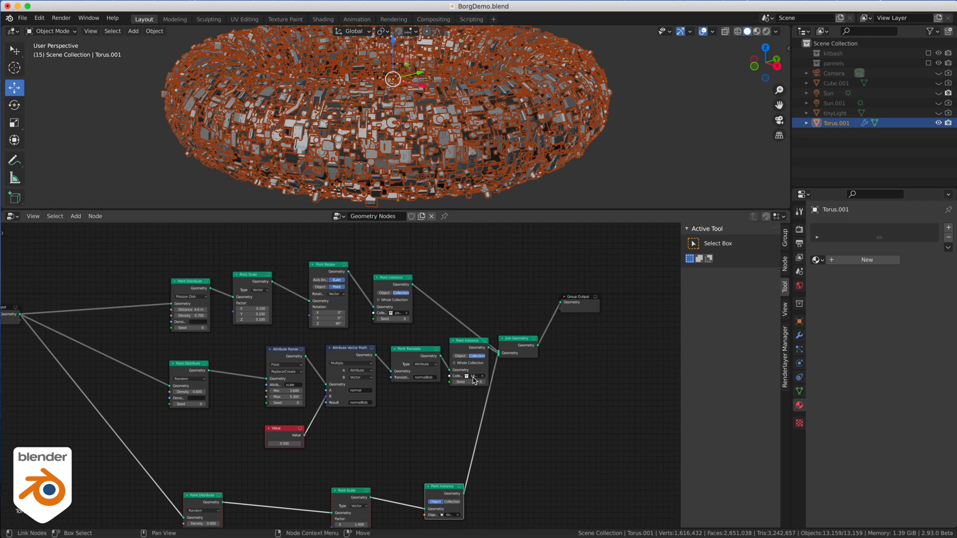
scroll(473, 381, "up", 5)
mouse_move(599, 324)
left_mouse_down()
mouse_move(655, 329)
mouse_move(581, 339)
mouse_move(609, 336)
left_mouse_up()
Step: Set the density of the light branch's Point Distribute node to 0.100
middle_click_drag(357, 461, 434, 346)
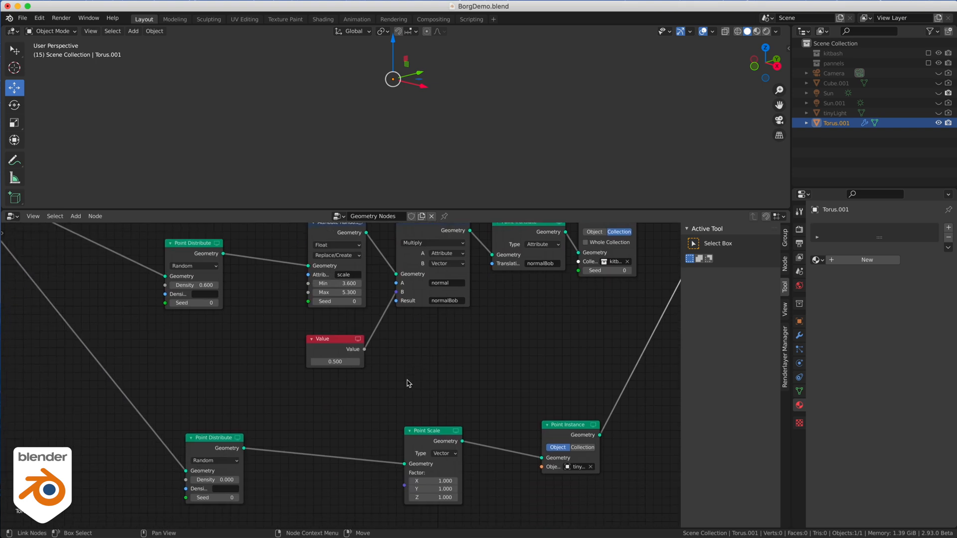
left_click(236, 481)
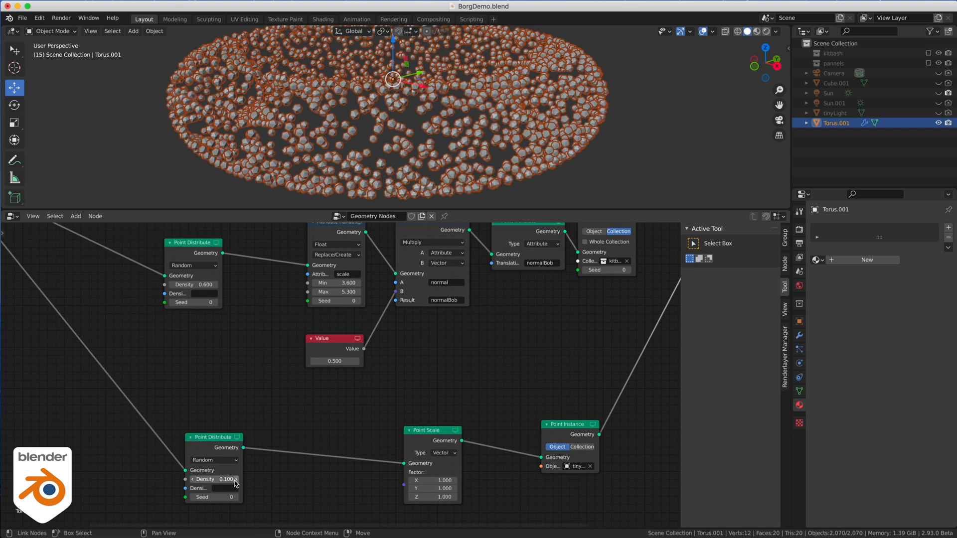
Step: Set the light branch's Point Scale factors to 0.100 on X, Y and Z and deselect the torus
left_click(433, 480)
type(".1")
key("Return")
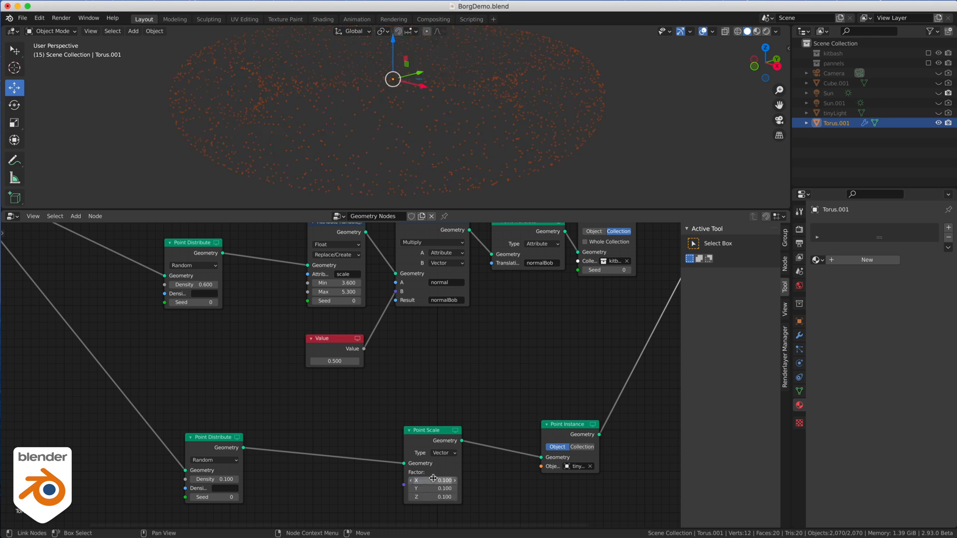
left_click(608, 178)
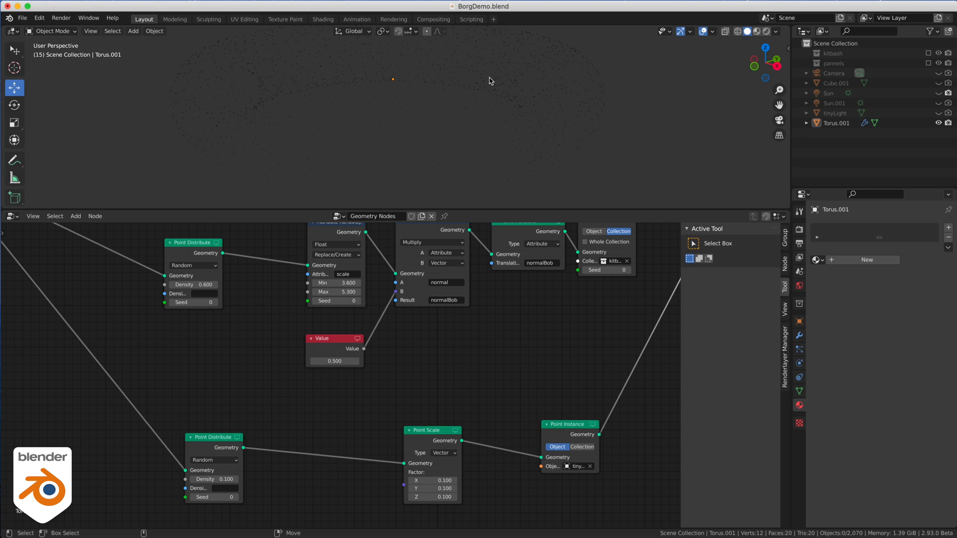
Step: Reconnect the kitbash and panel Point Instance nodes to Join Geometry alongside the light branch
middle_click_drag(494, 390, 336, 474)
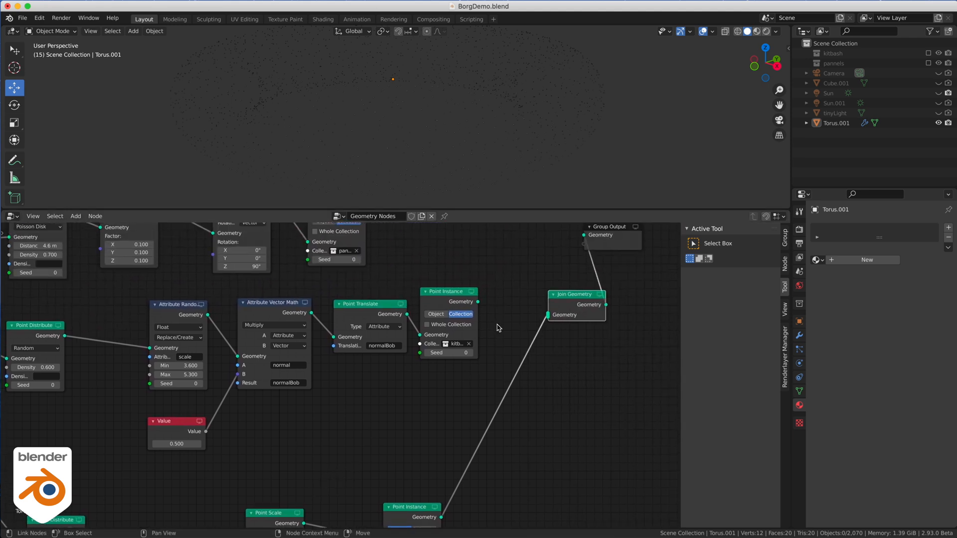
left_click_drag(479, 302, 549, 316)
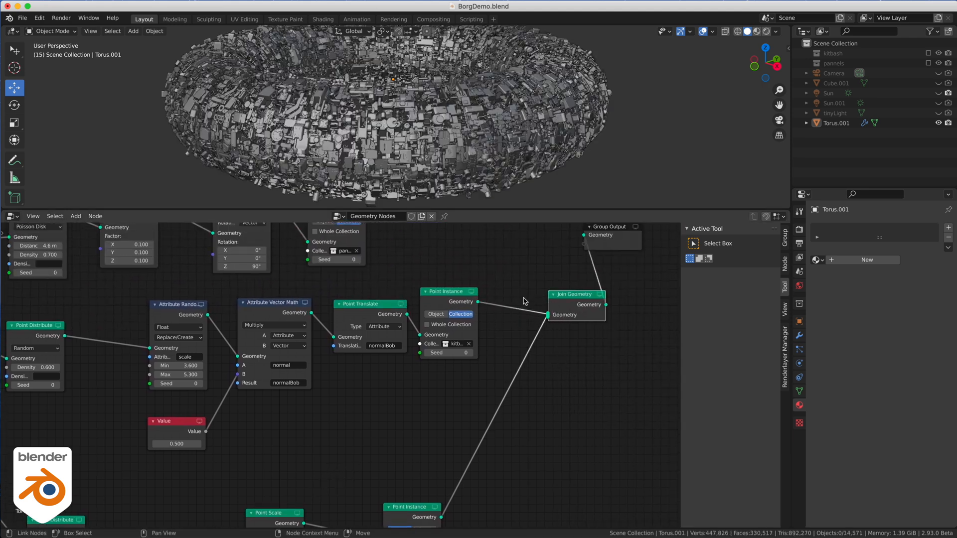
middle_click_drag(524, 301, 518, 375)
left_click_drag(359, 283, 543, 388)
middle_click_drag(365, 224, 468, 227)
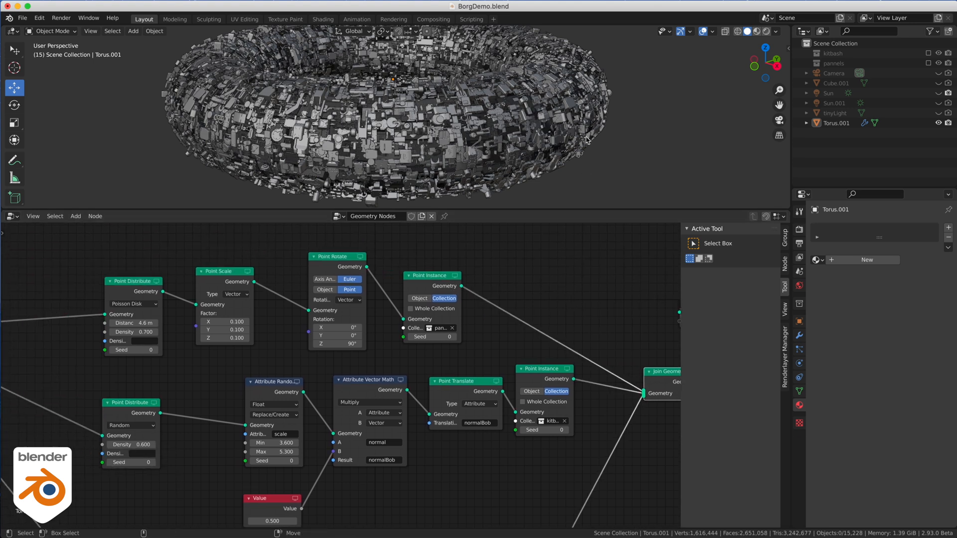
Step: Enlarge the 3D viewport and preview a render region over the torus's front in Rendered shading, returning to Solid shading
left_click_drag(471, 210, 471, 289)
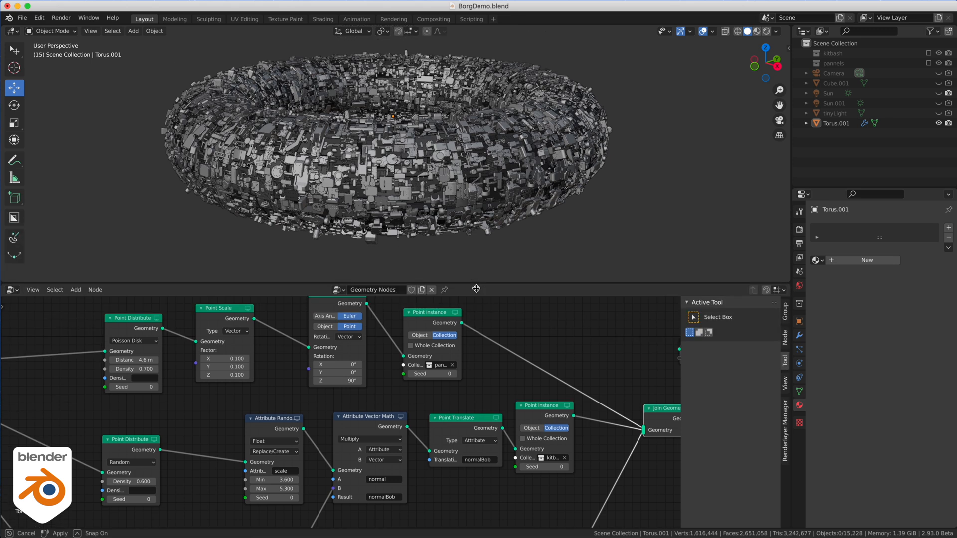
middle_click_drag(423, 370, 539, 216)
middle_click_drag(393, 458, 339, 384)
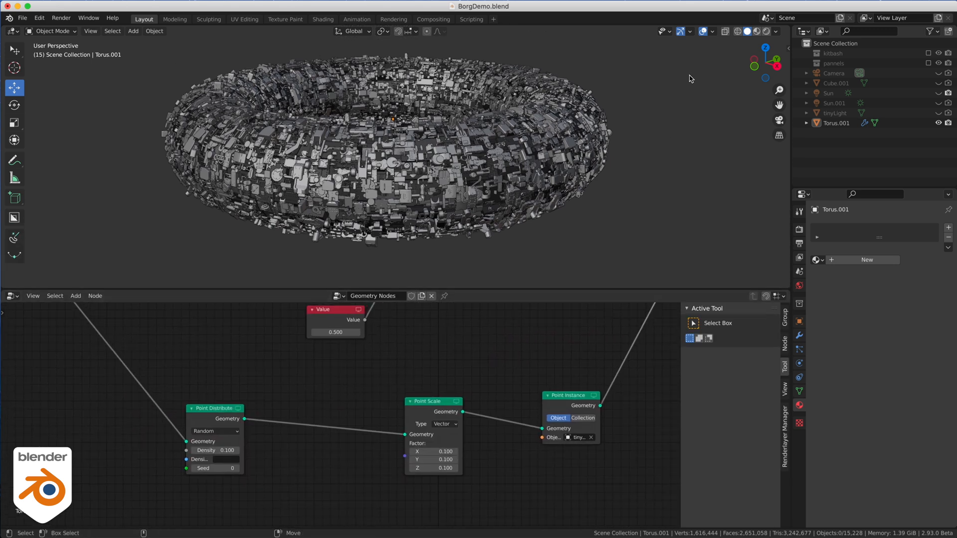
key("ctrl+b")
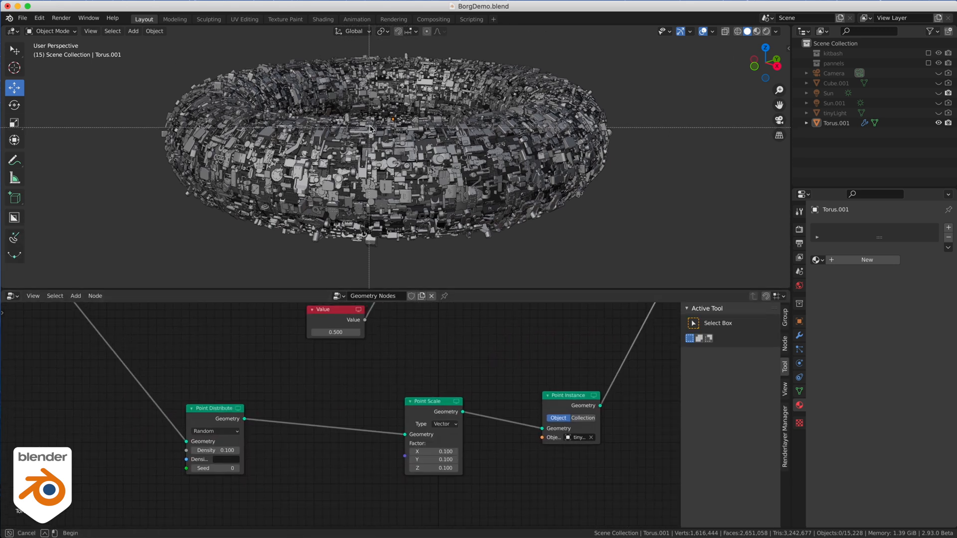
left_click_drag(370, 128, 561, 249)
left_click(766, 31)
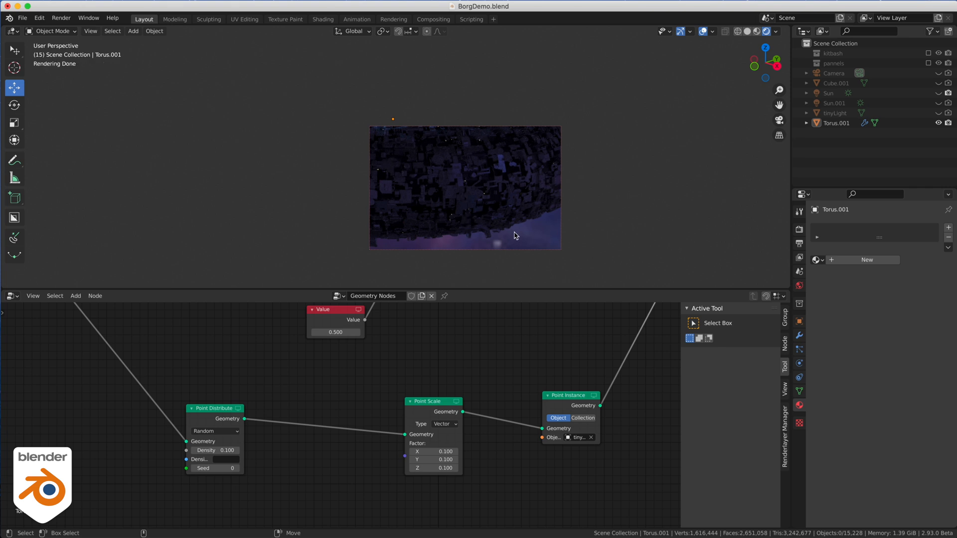
left_click(748, 31)
Step: Lower the Value feeding the lightPosition vector math to about 3.5 and set the light branch's Point Scale factors to 0.100
scroll(368, 376, "down", 5)
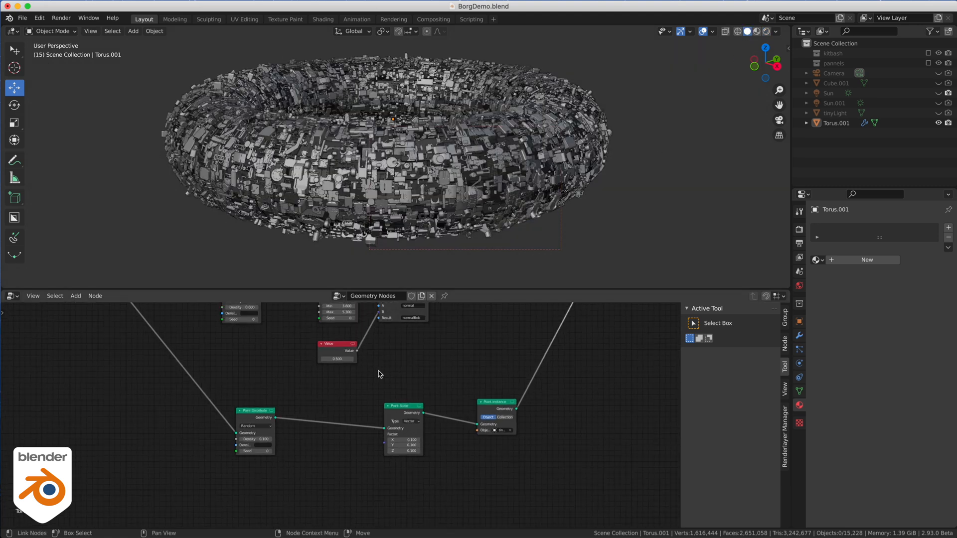
middle_click_drag(380, 369, 375, 401)
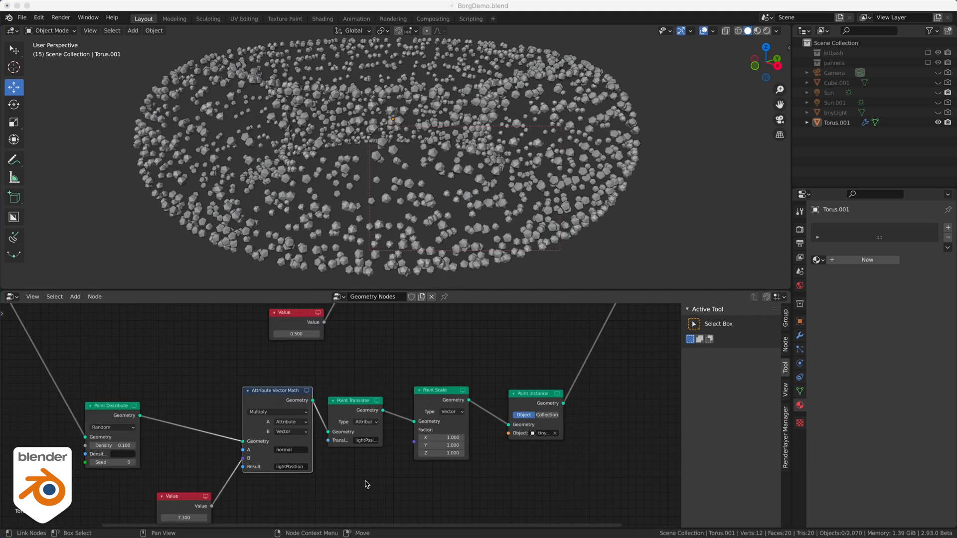
middle_click_drag(365, 481, 374, 441)
mouse_move(185, 484)
left_mouse_down()
mouse_move(156, 483)
mouse_move(167, 484)
left_mouse_up()
left_click_drag(451, 403, 451, 418)
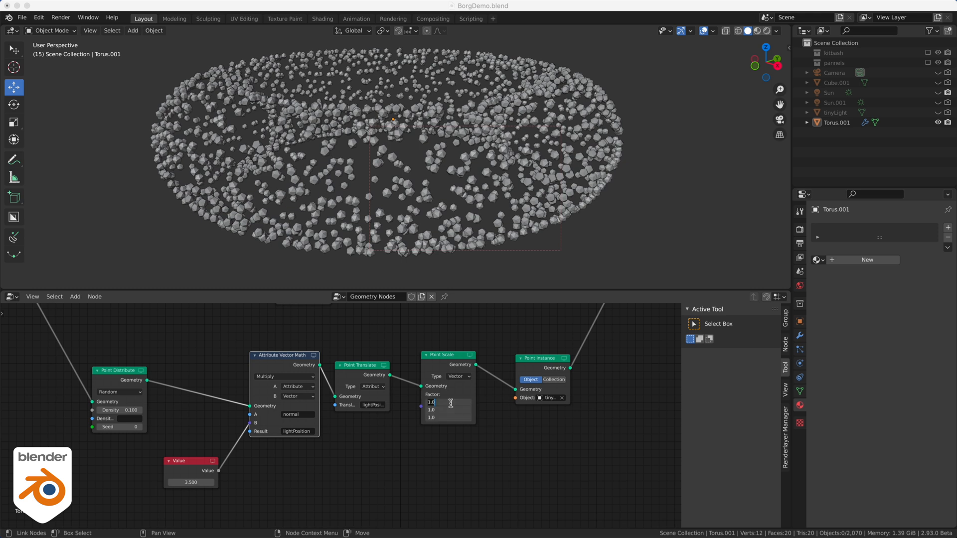
type("0.1")
key("Return")
left_click_drag(204, 482, 208, 483)
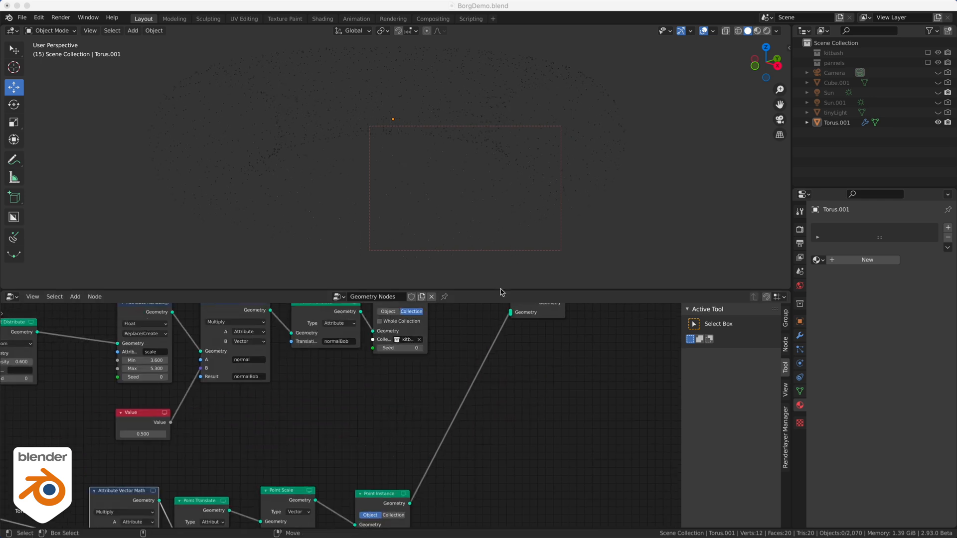
Step: Wire the kitbash and panel branches back into Join Geometry so they combine with the offset lights
middle_click_drag(504, 289, 417, 455)
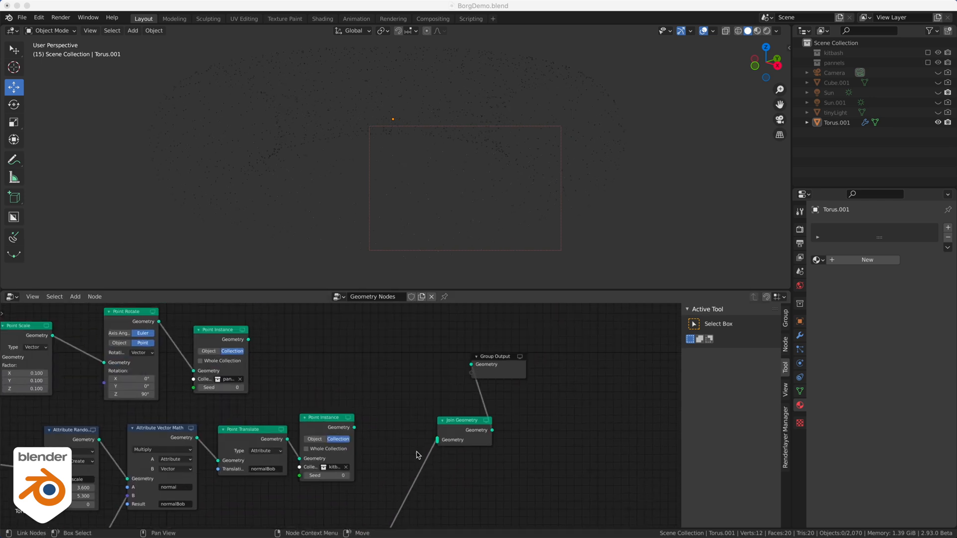
left_click_drag(354, 427, 437, 440)
middle_click_drag(317, 364, 336, 400)
left_click_drag(250, 371, 440, 471)
middle_click_drag(384, 463, 470, 324)
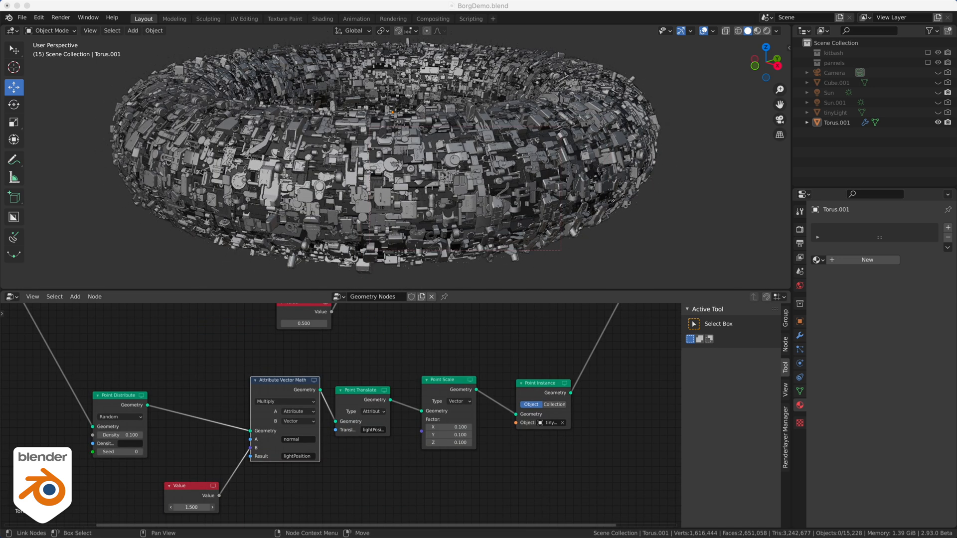
Step: Set the light Point Scale factors to 0.050 and unhide the Sun while previewing in Rendered shading, returning to Solid shading
left_click(767, 31)
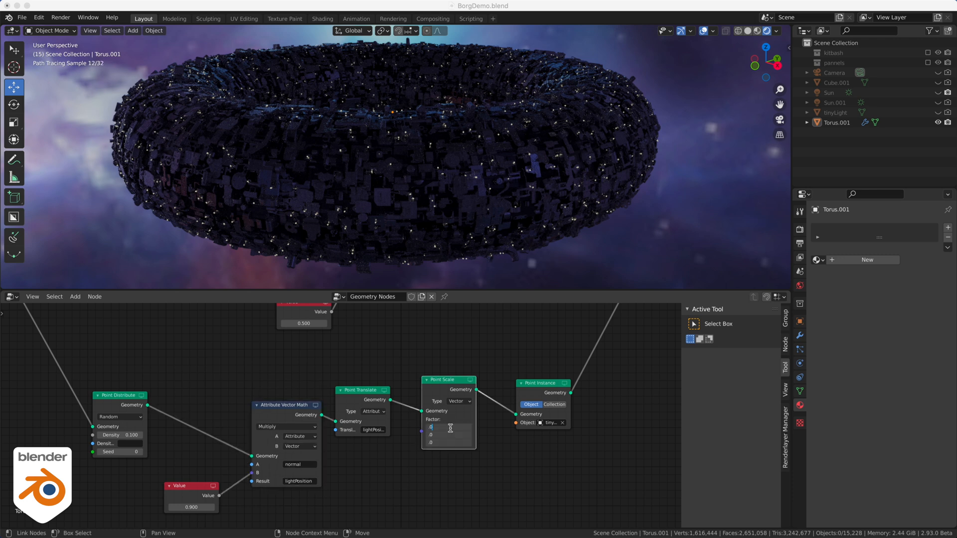
key("Return")
left_click(938, 92)
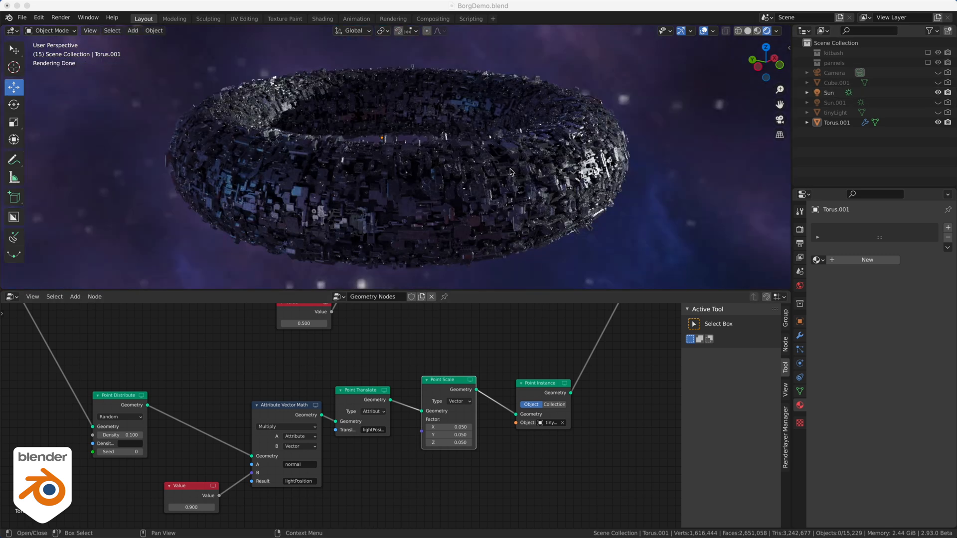
left_click(748, 31)
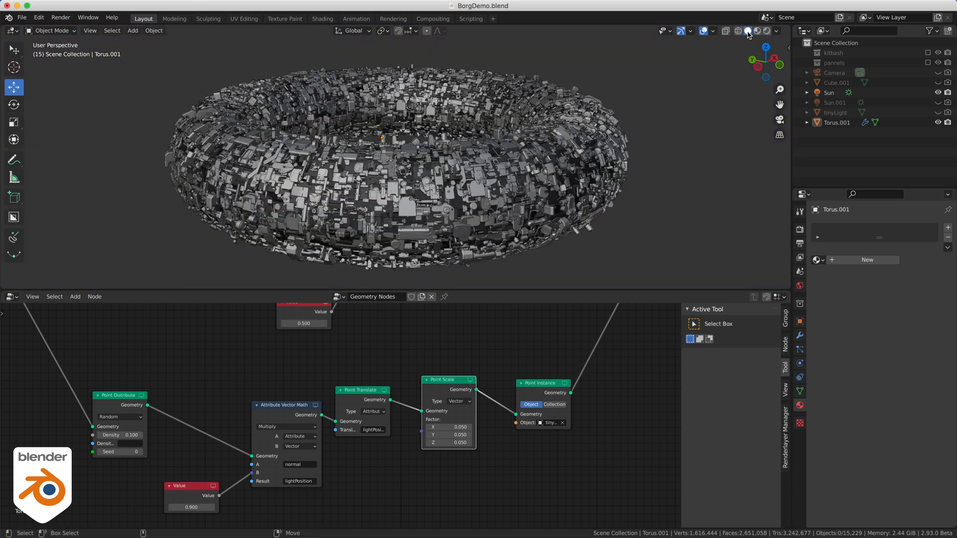
Step: In vertex Edit Mode on Torus.001, add a vertex group named kitbash and assign all vertices to it
left_click(837, 125)
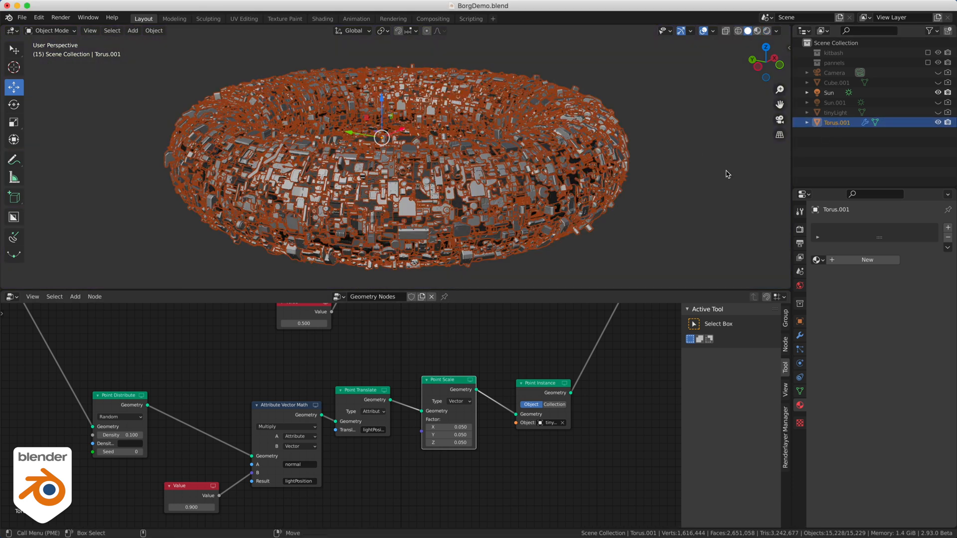
right_click(712, 198)
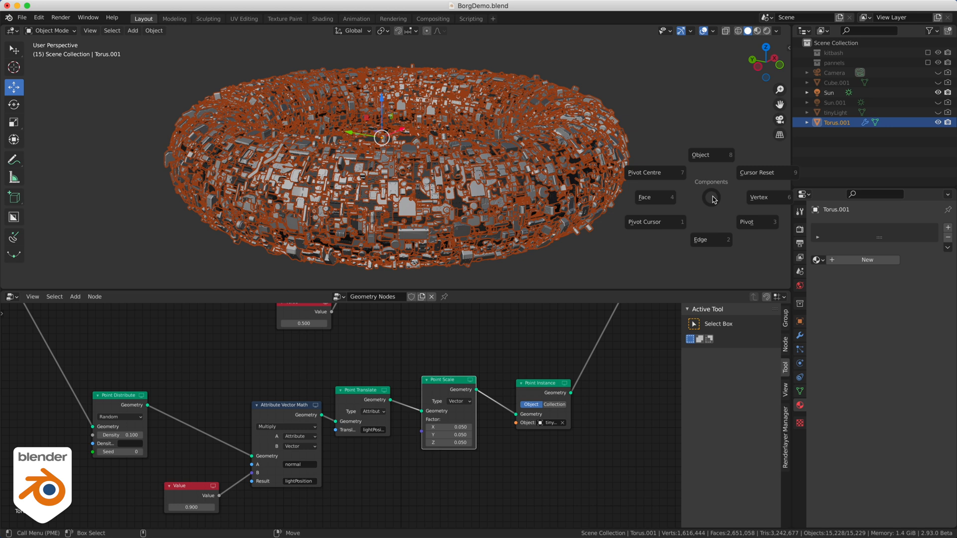
left_click(777, 195)
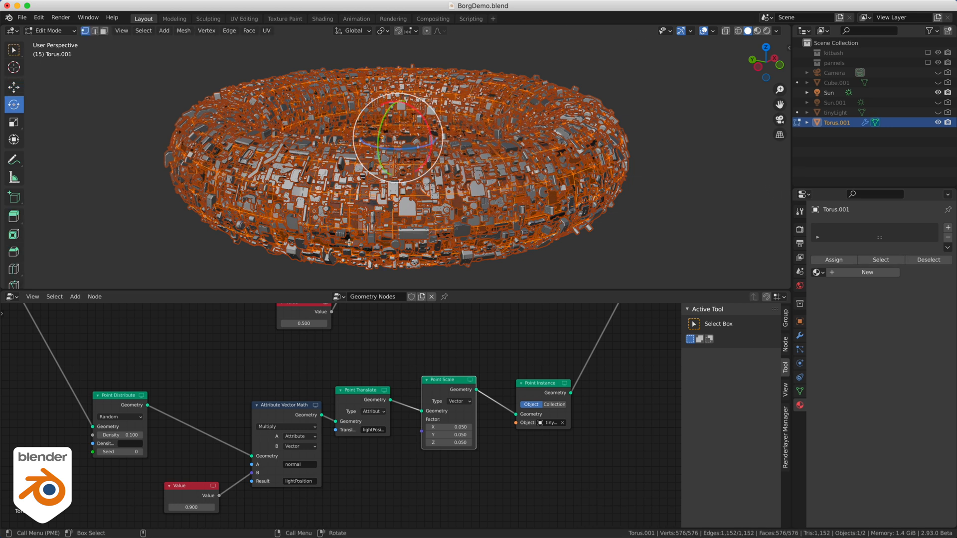
left_click(800, 391)
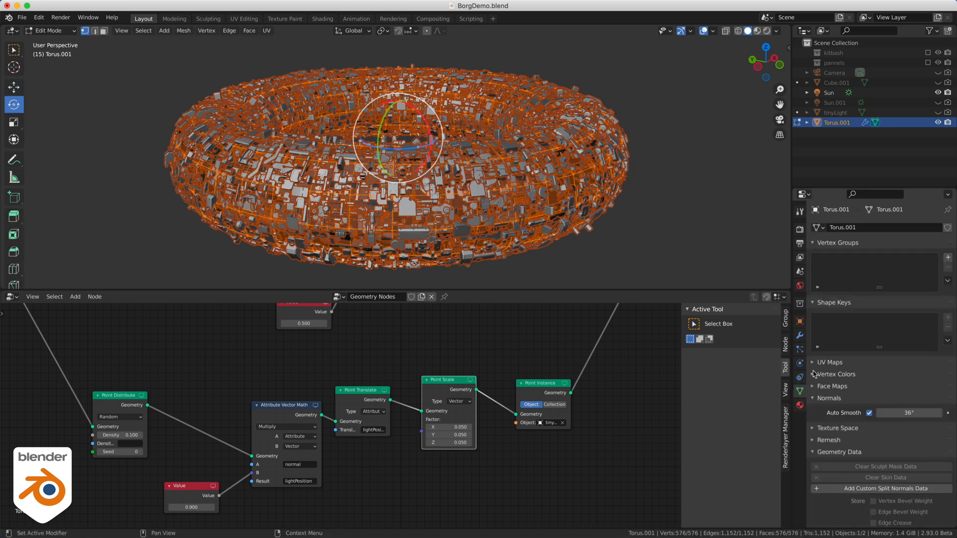
left_click(948, 258)
double_click(852, 262)
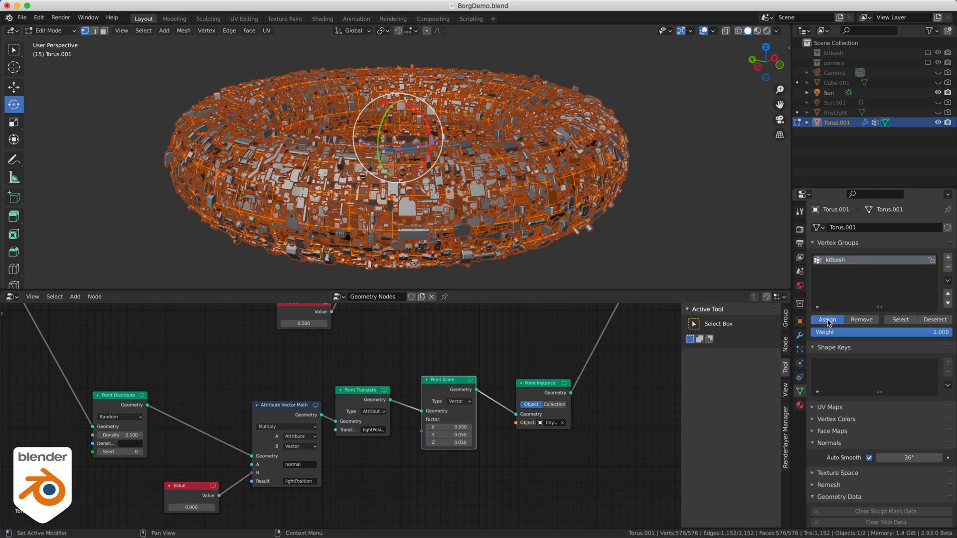
Step: Add a second vertex group named lights, assign all vertices to it, return to Object Mode and deselect the torus
left_click(948, 259)
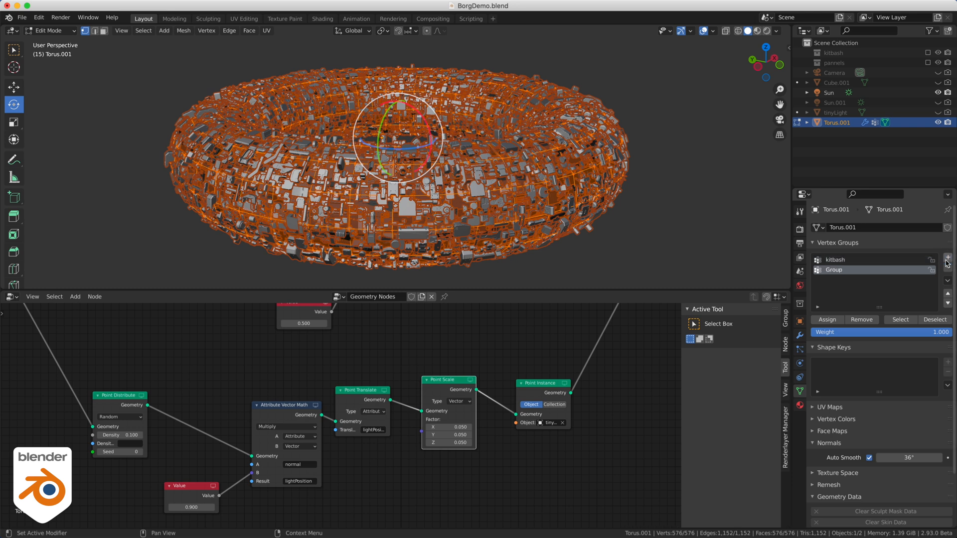
double_click(851, 271)
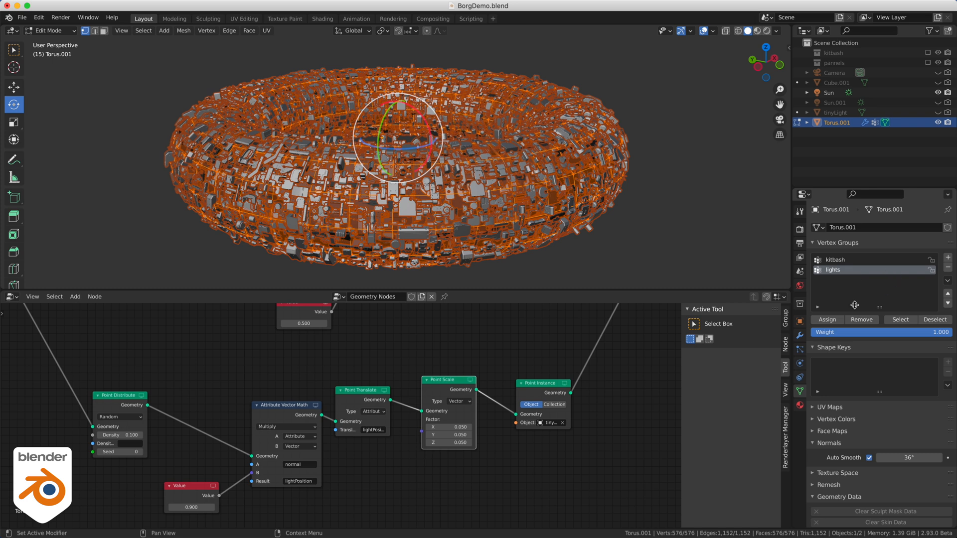
left_click(828, 320)
key("Tab")
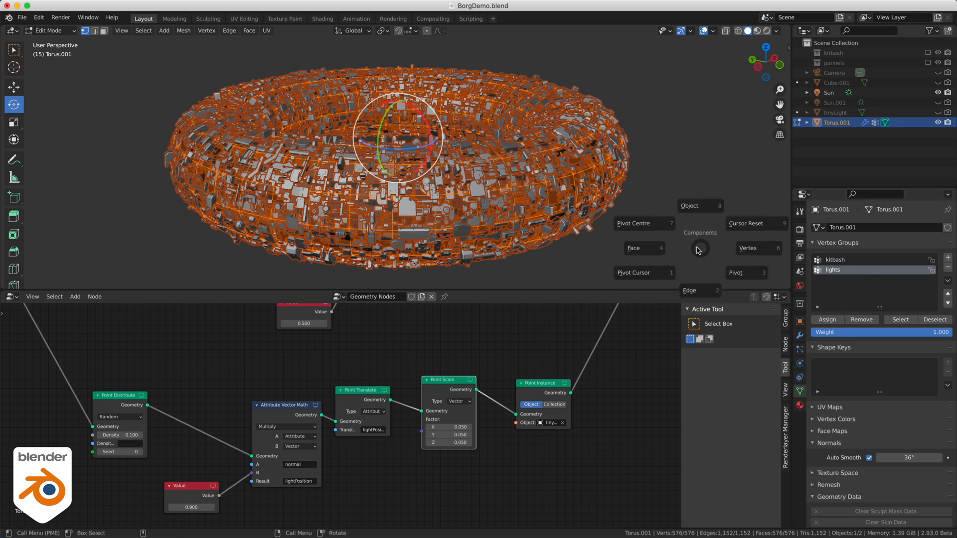
left_click(697, 159)
left_click(697, 159)
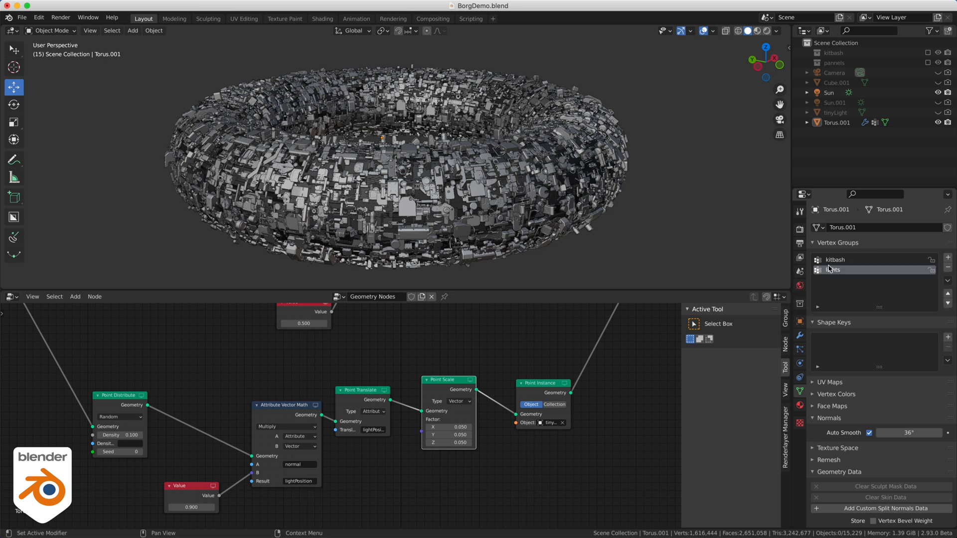
Step: Set the density attribute of the kitbash branch's Point Distribute node to the kitbash vertex group
middle_click_drag(211, 363, 326, 462)
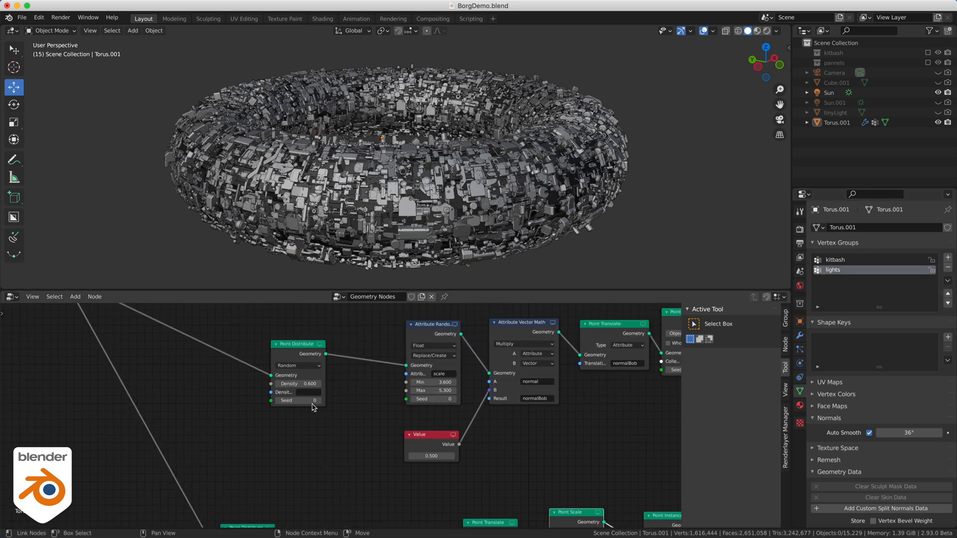
scroll(339, 397, "up", 3)
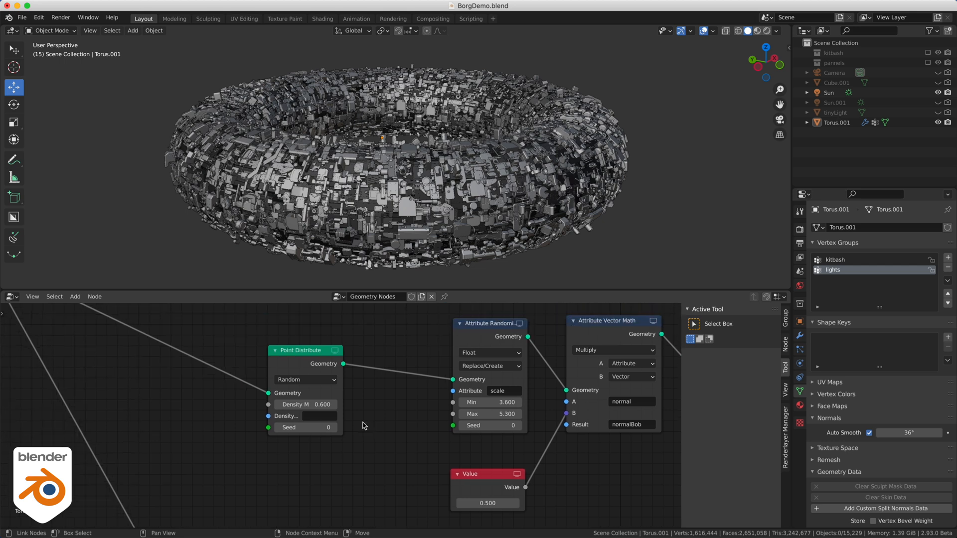
scroll(365, 427, "up", 3)
middle_click_drag(673, 413, 588, 449)
middle_click_drag(186, 462, 272, 417)
left_click(271, 413)
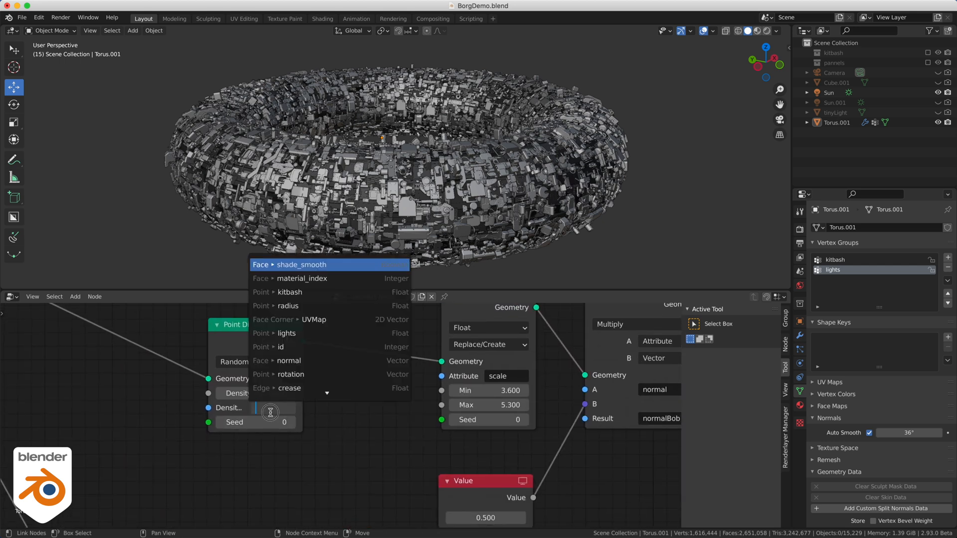
left_click(299, 291)
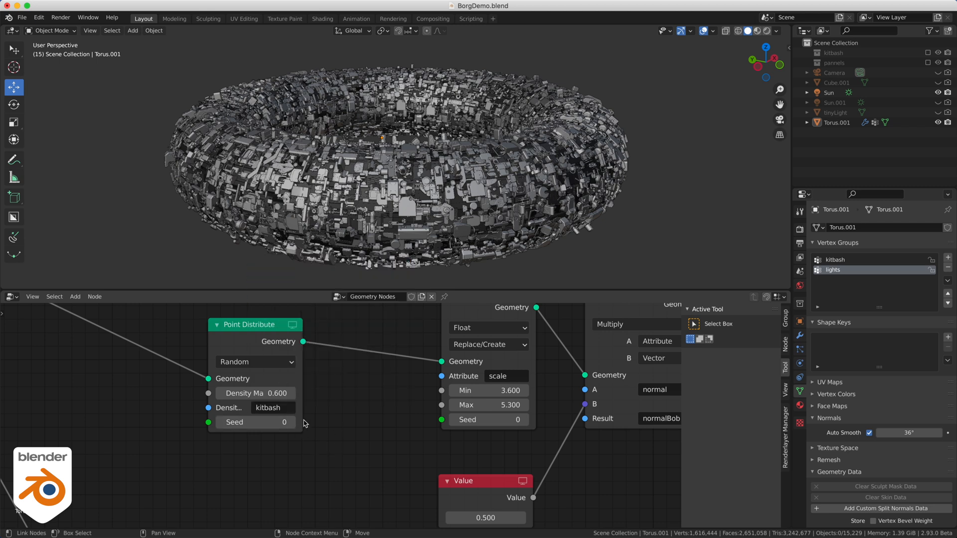
Step: Switch the torus to Weight Paint mode and make kitbash the active vertex group
middle_click_drag(342, 418, 398, 439)
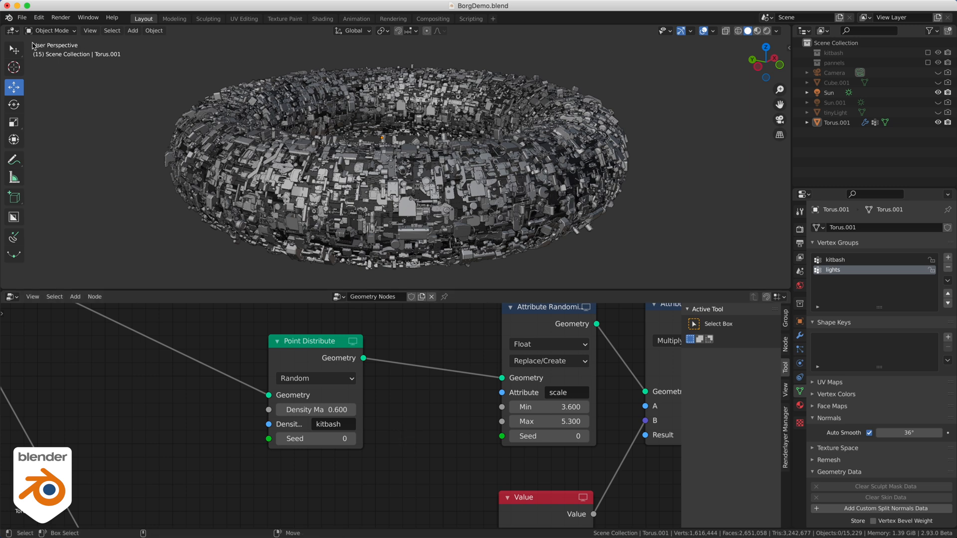
left_click(50, 30)
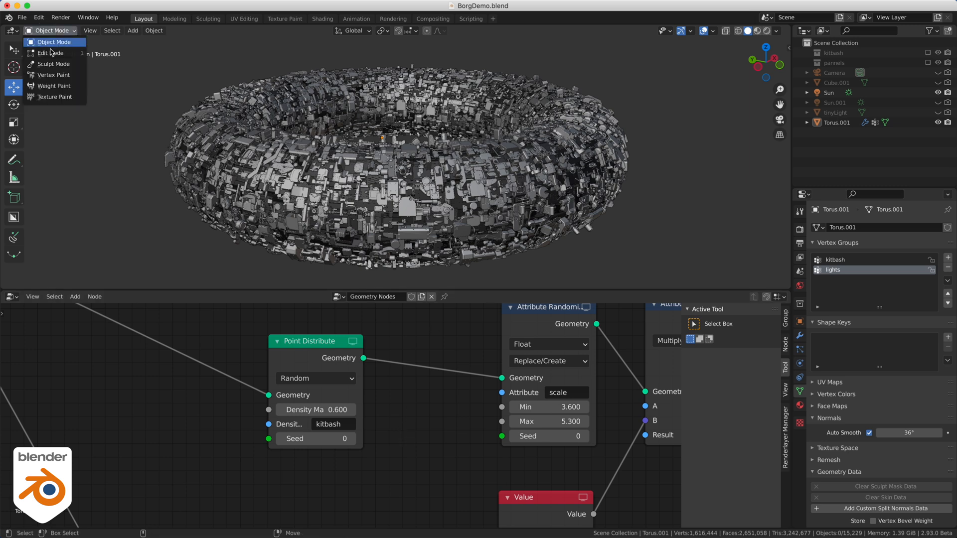
left_click(54, 87)
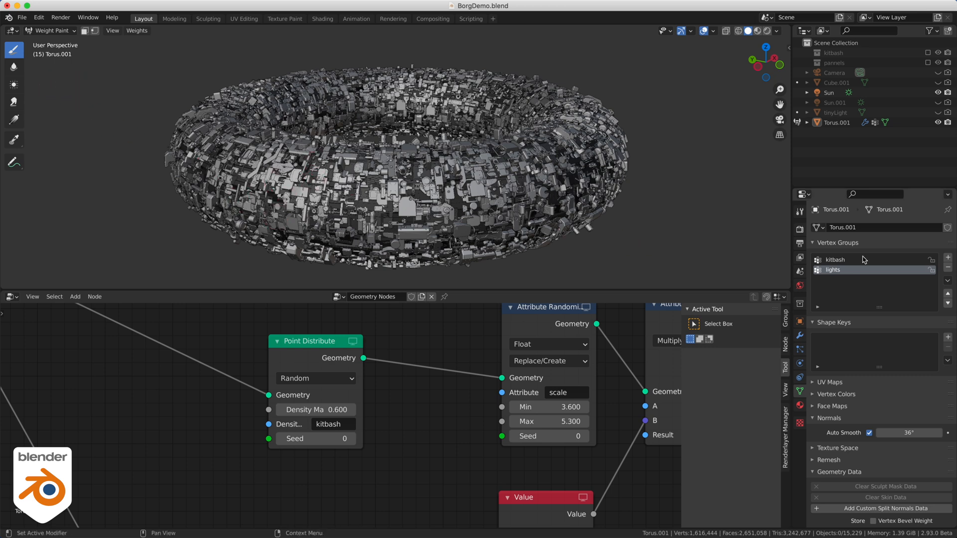
left_click(834, 260)
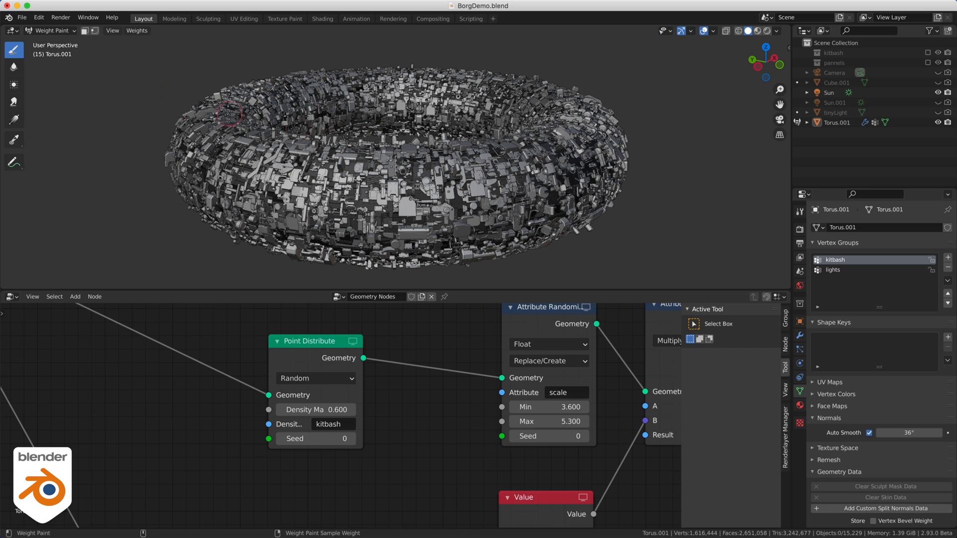
Step: Show the tool settings and set the weight paint Draw brush to weight 0 with a constant falloff
right_click(156, 33)
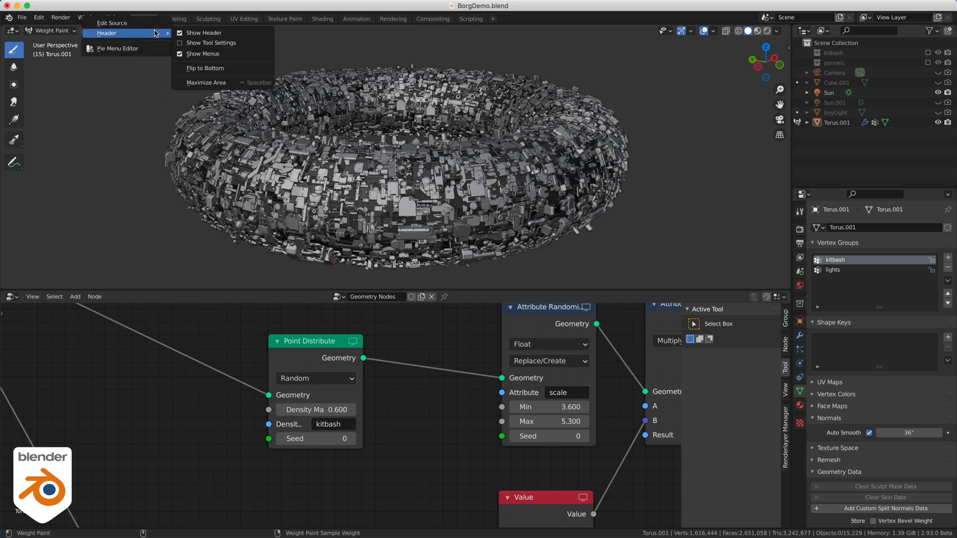
left_click(198, 43)
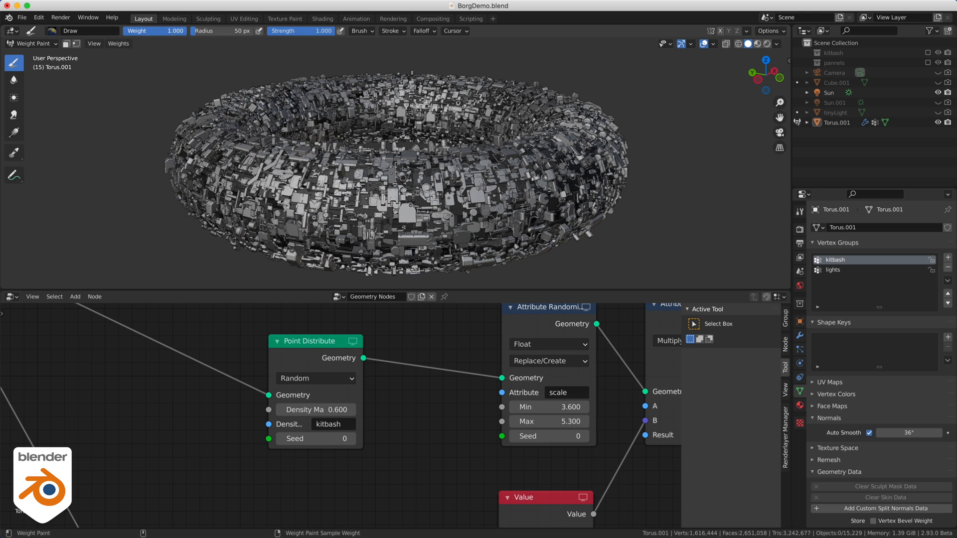
left_click_drag(179, 30, 143, 30)
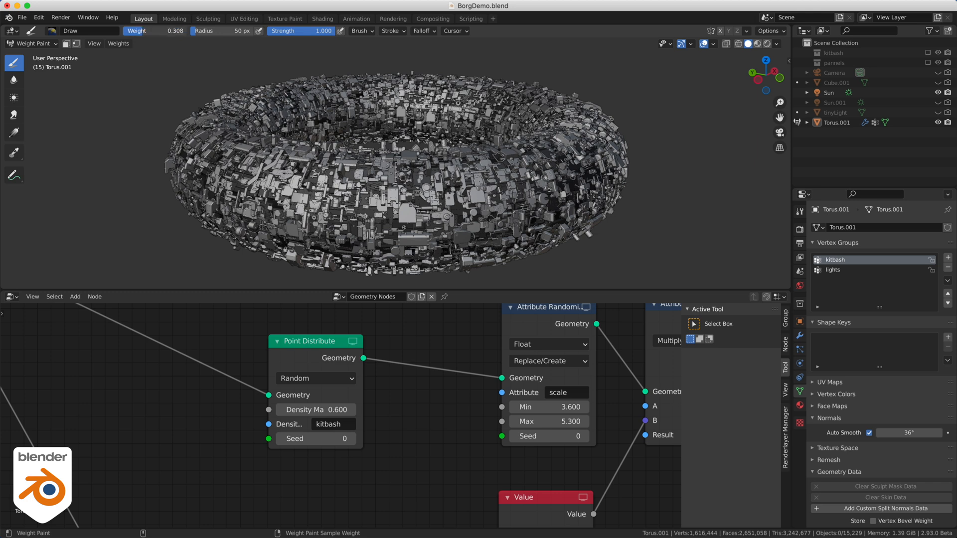
left_click(392, 30)
mouse_move(420, 32)
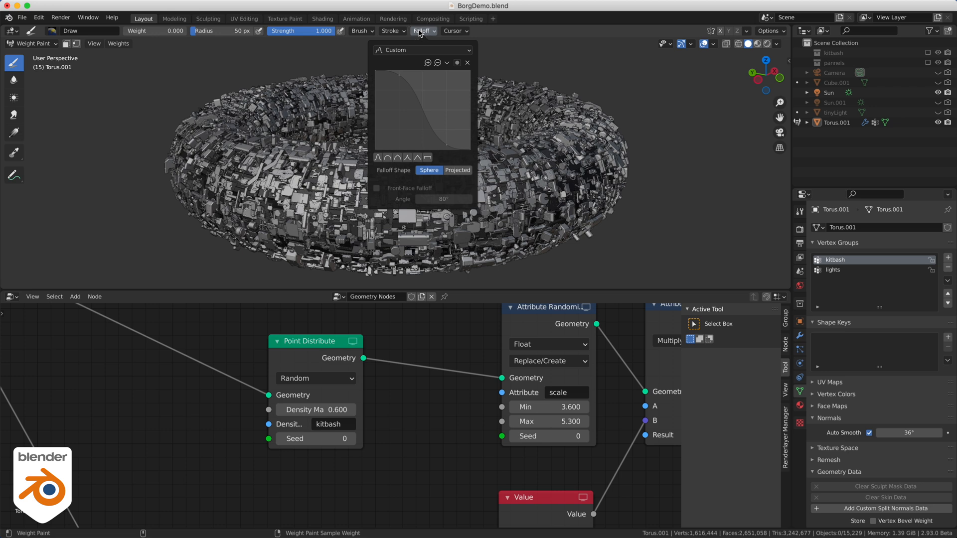
left_click(429, 157)
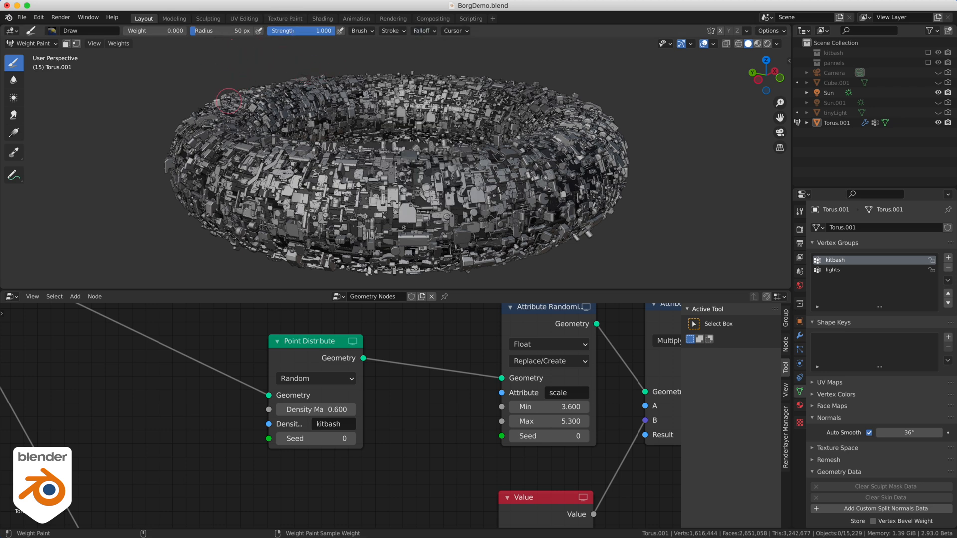
Step: Paint zero kitbash weight on two patches of the torus's front, hiding the Geometry Nodes modifier in the viewport to see the weights
mouse_move(309, 170)
left_mouse_down()
mouse_move(292, 219)
mouse_move(343, 188)
mouse_move(351, 215)
mouse_move(329, 234)
mouse_move(350, 246)
mouse_move(284, 192)
mouse_move(272, 214)
mouse_move(299, 234)
mouse_move(284, 172)
mouse_move(294, 162)
mouse_move(317, 220)
left_mouse_up()
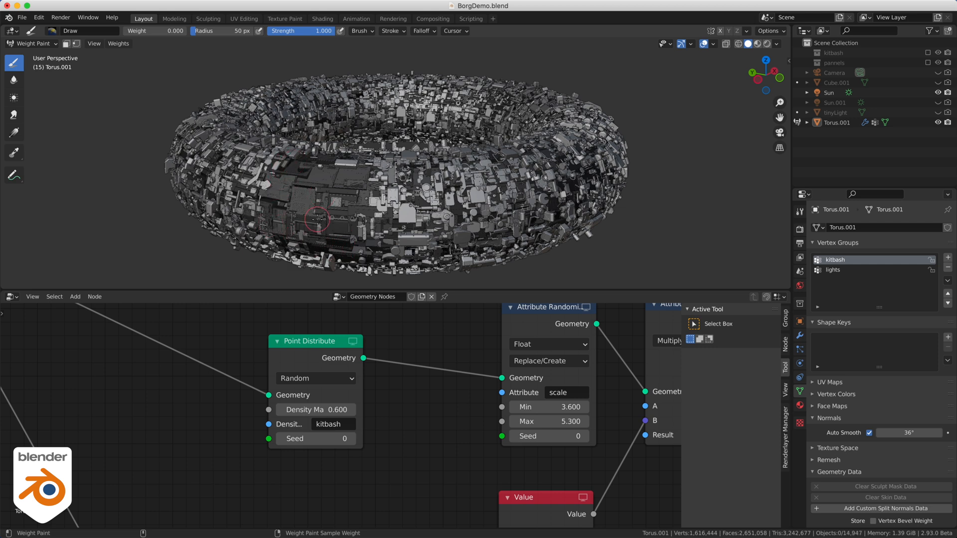
left_click(800, 337)
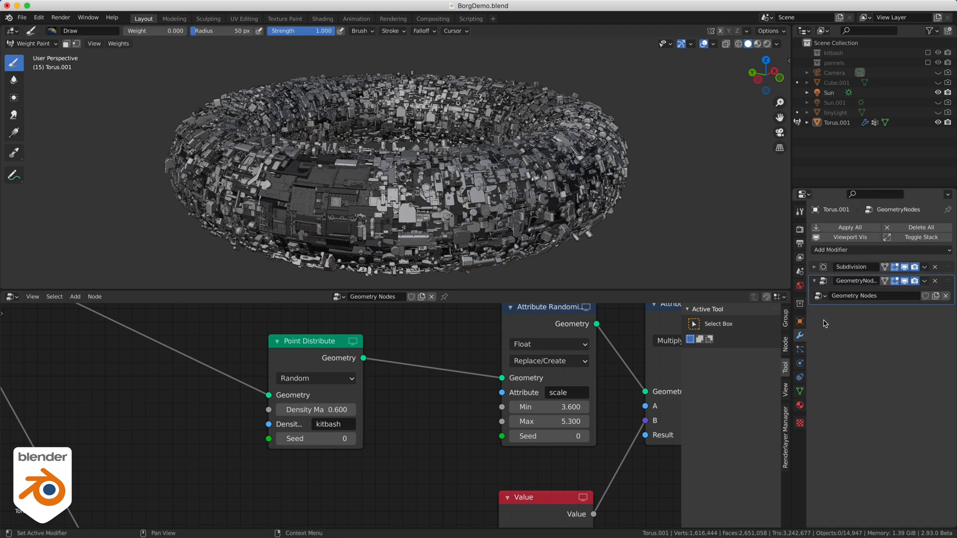
left_click(906, 284)
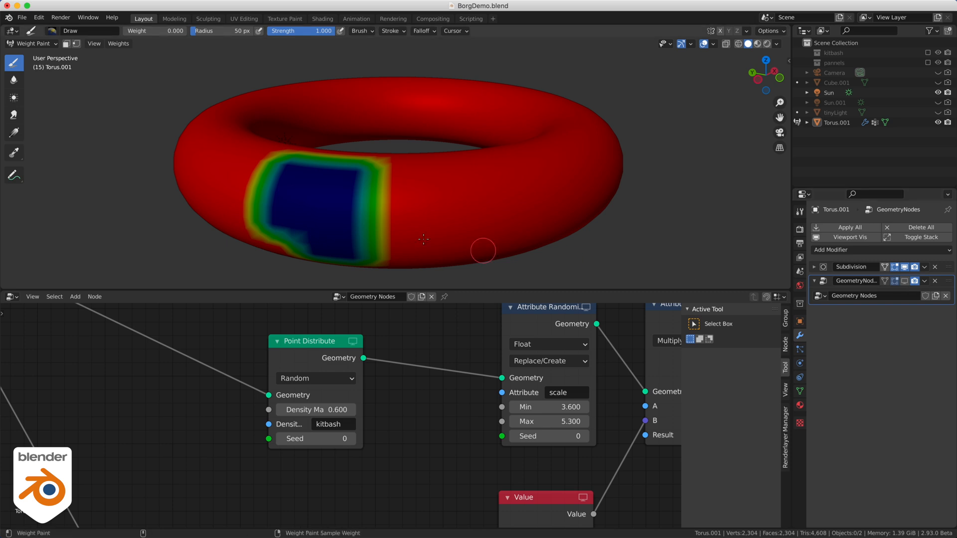
mouse_move(305, 221)
left_mouse_down()
mouse_move(288, 229)
mouse_move(306, 239)
mouse_move(284, 239)
mouse_move(310, 239)
left_mouse_up()
mouse_move(516, 184)
left_mouse_down()
mouse_move(507, 197)
mouse_move(527, 178)
mouse_move(538, 199)
left_mouse_up()
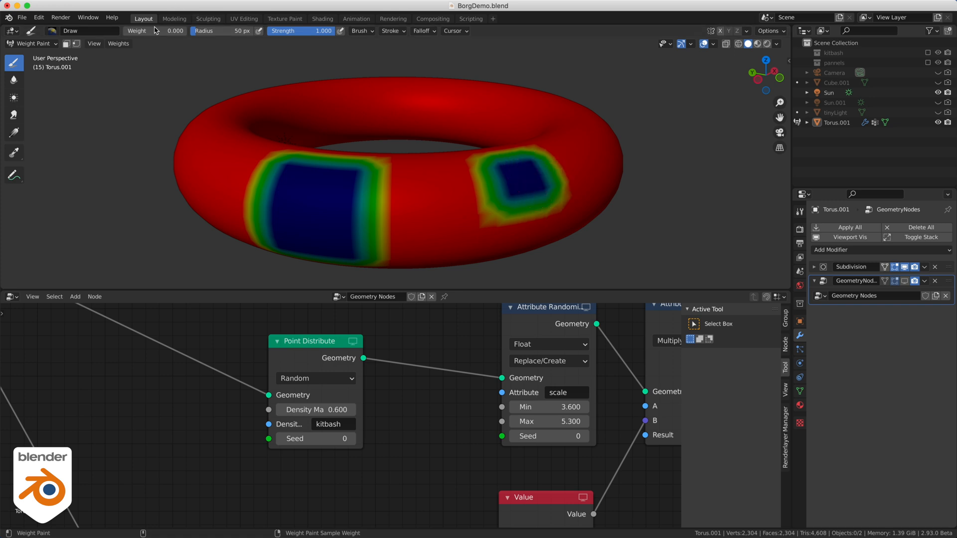
Step: Paint a 0.585 weight stripe down the middle of the larger zero-weight patch and show the Geometry Nodes modifier in the viewport again
left_click_drag(148, 31, 169, 31)
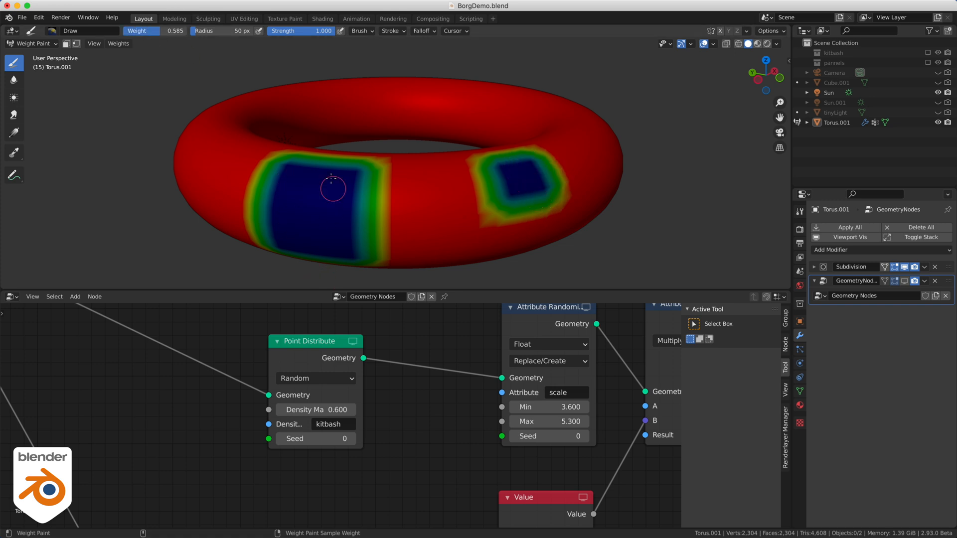
mouse_move(331, 188)
left_mouse_down()
mouse_move(274, 213)
mouse_move(331, 219)
mouse_move(323, 225)
left_mouse_up()
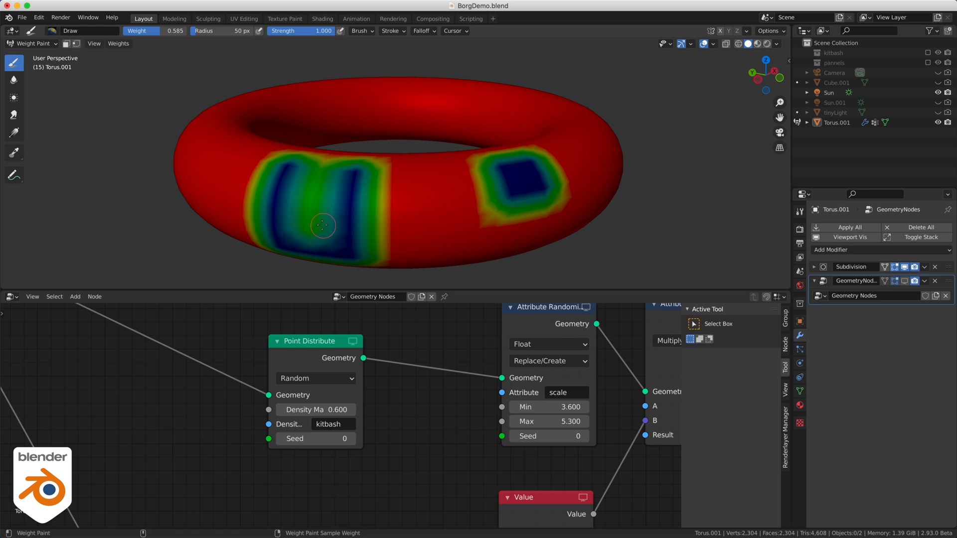
left_click(905, 282)
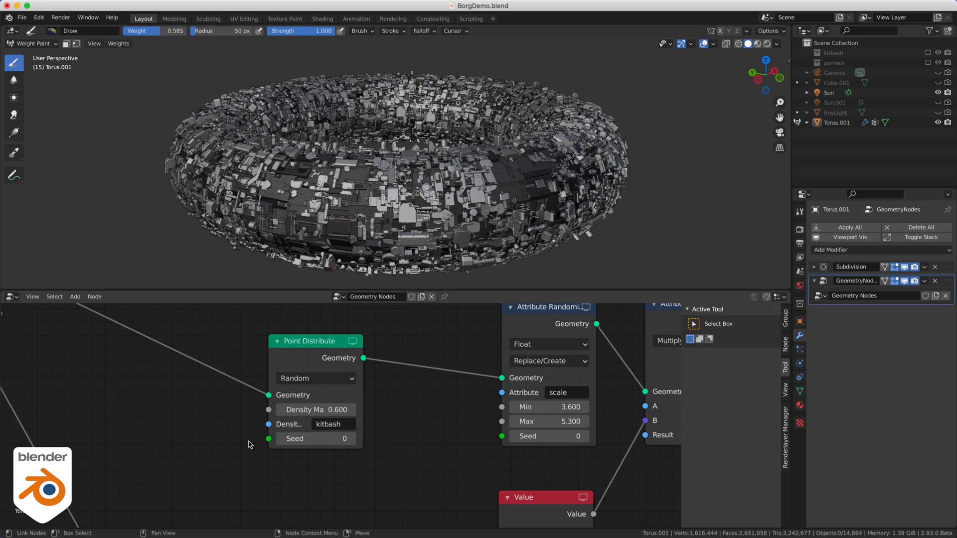
Step: Set the density attribute of the lights branch's Point Distribute node to the lights vertex group
middle_click_drag(250, 444, 247, 217)
middle_click_drag(350, 379, 373, 212)
middle_click_drag(354, 446, 450, 485)
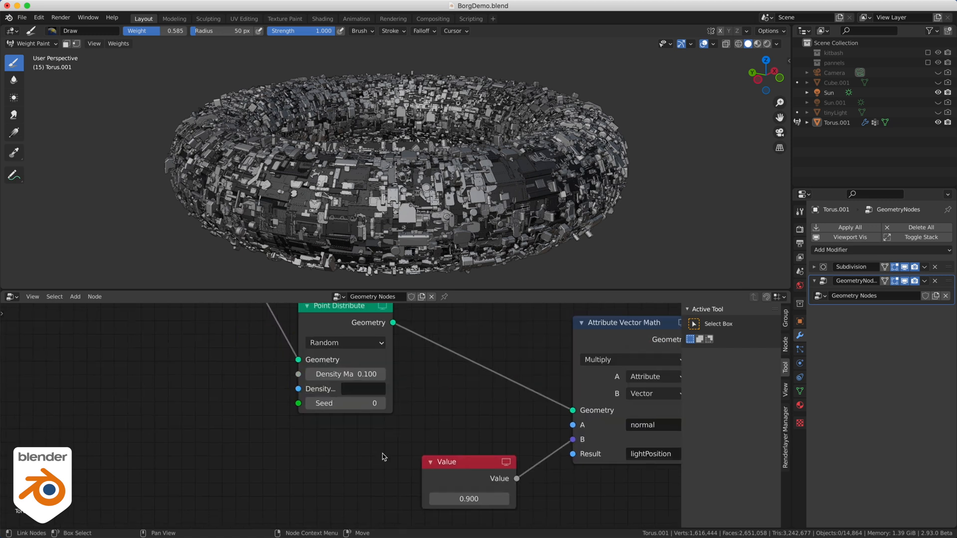
left_click(366, 389)
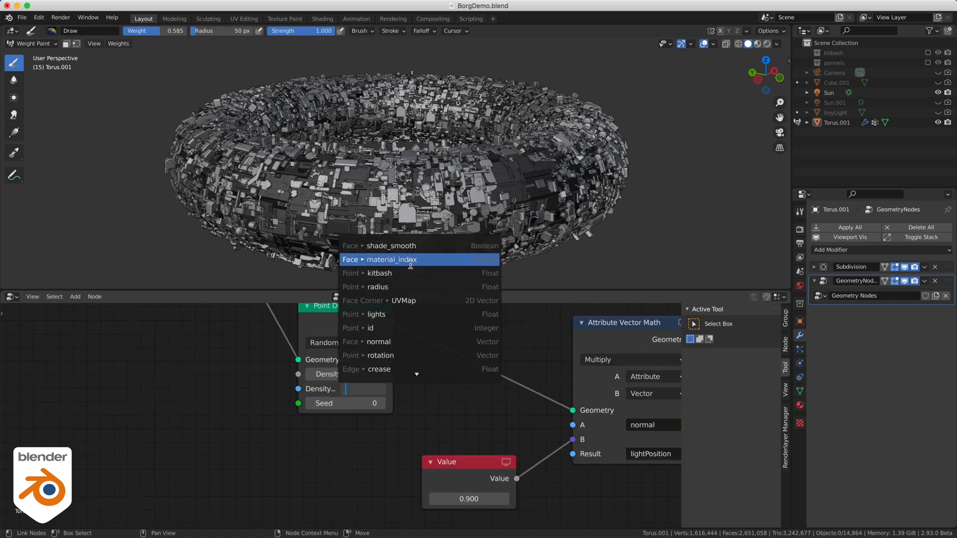
left_click(387, 314)
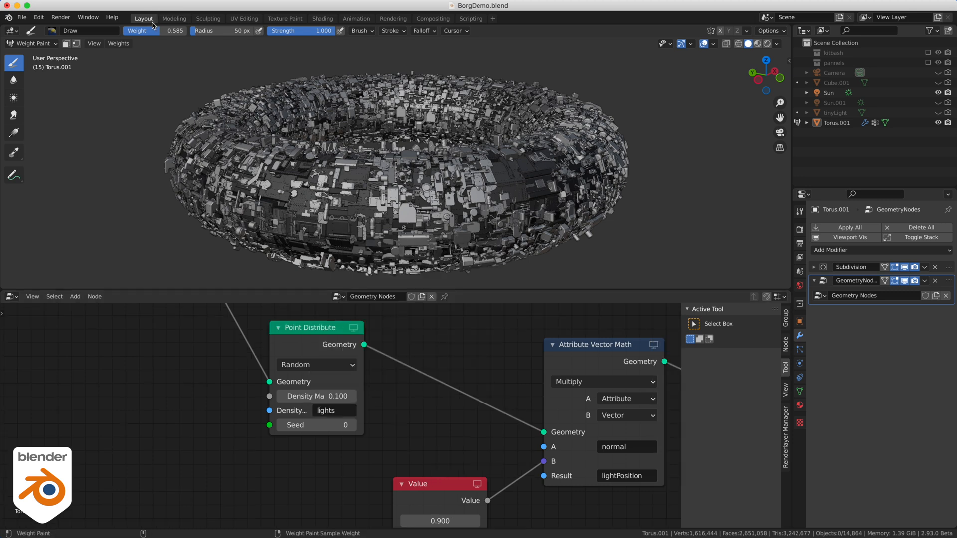
Step: With brush weight 0, paint over the larger front patch of the torus, first in kitbash and again with lights as the active vertex group
left_click_drag(162, 30, 125, 30)
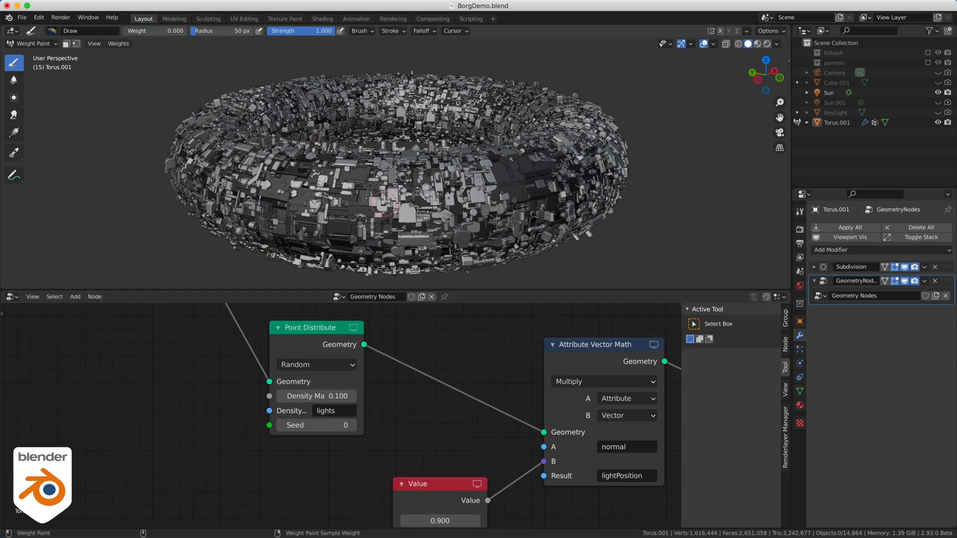
left_click_drag(277, 191, 350, 200)
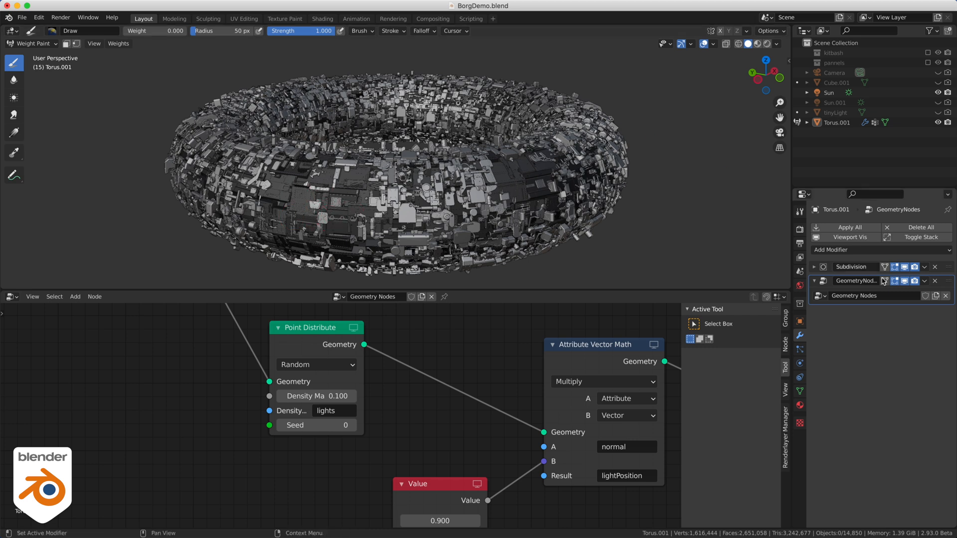
left_click(800, 391)
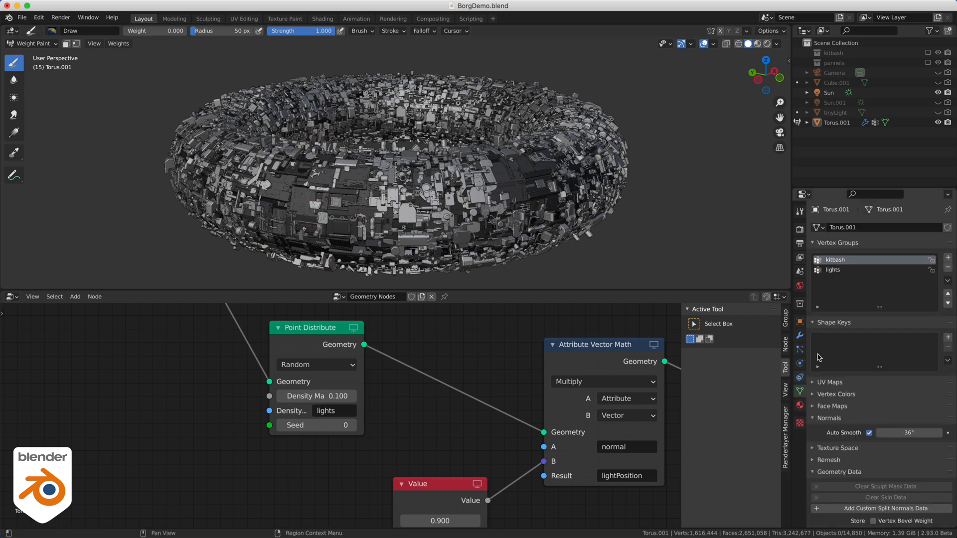
left_click(837, 272)
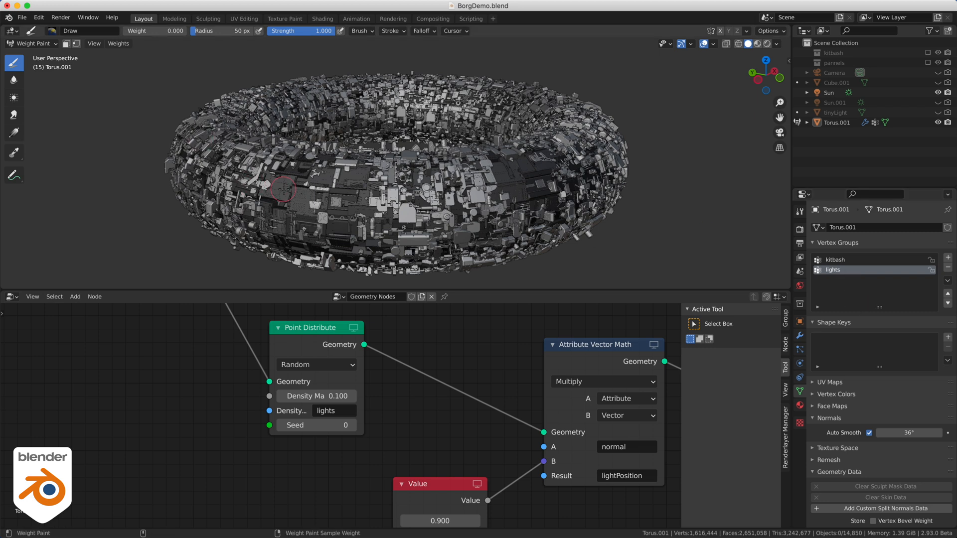
mouse_move(283, 189)
left_mouse_down()
mouse_move(366, 203)
mouse_move(349, 187)
mouse_move(272, 181)
mouse_move(266, 233)
left_mouse_up()
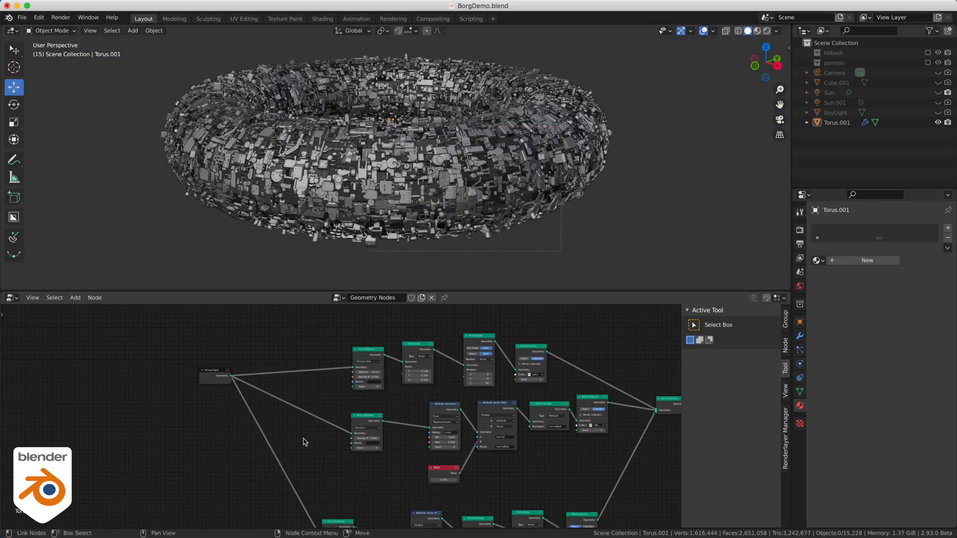
Step: Add a group input to the node tree and link it to the kitbash Attribute Vector Math node's B socket instead of the Value node
scroll(305, 440, "up", 4)
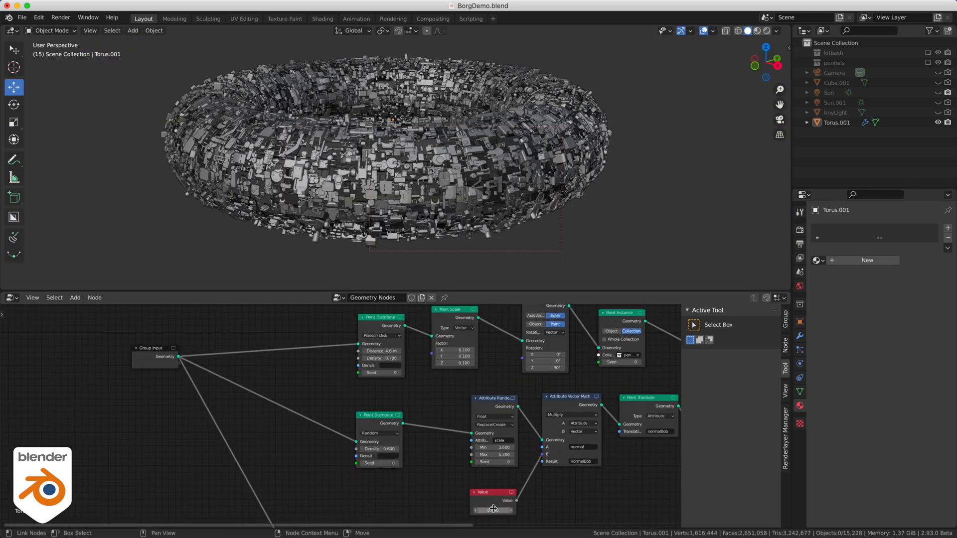
mouse_move(494, 508)
left_mouse_down()
mouse_move(543, 508)
mouse_move(487, 508)
left_mouse_up()
left_click(148, 350)
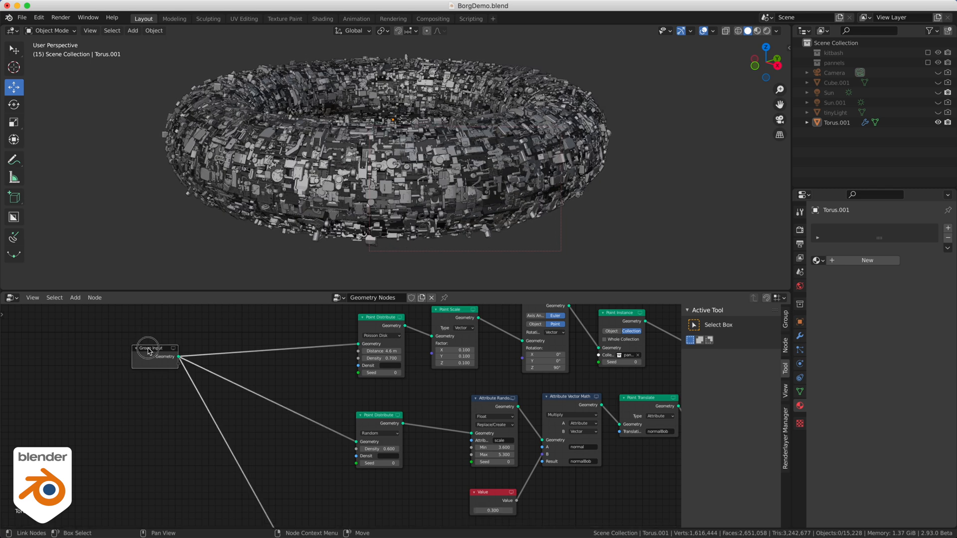
left_click(785, 320)
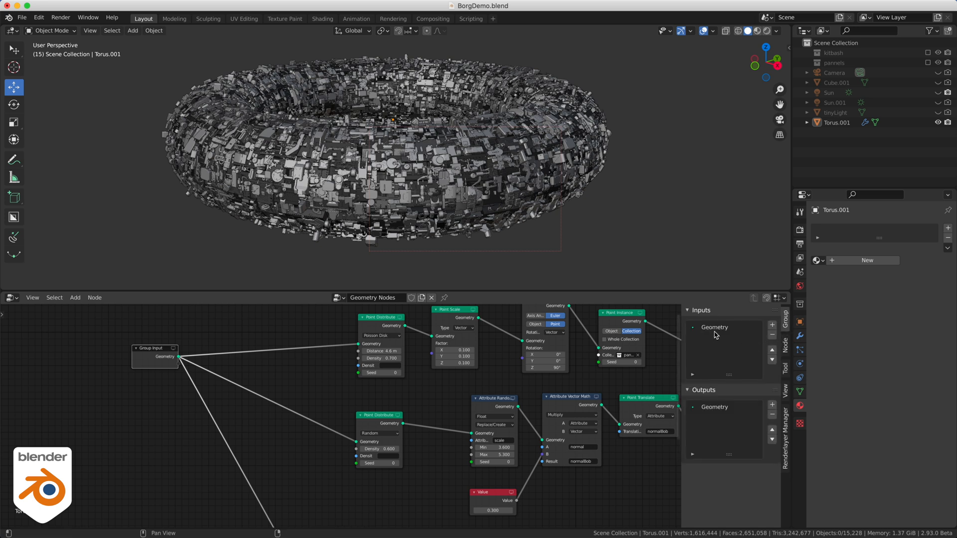
left_click(772, 326)
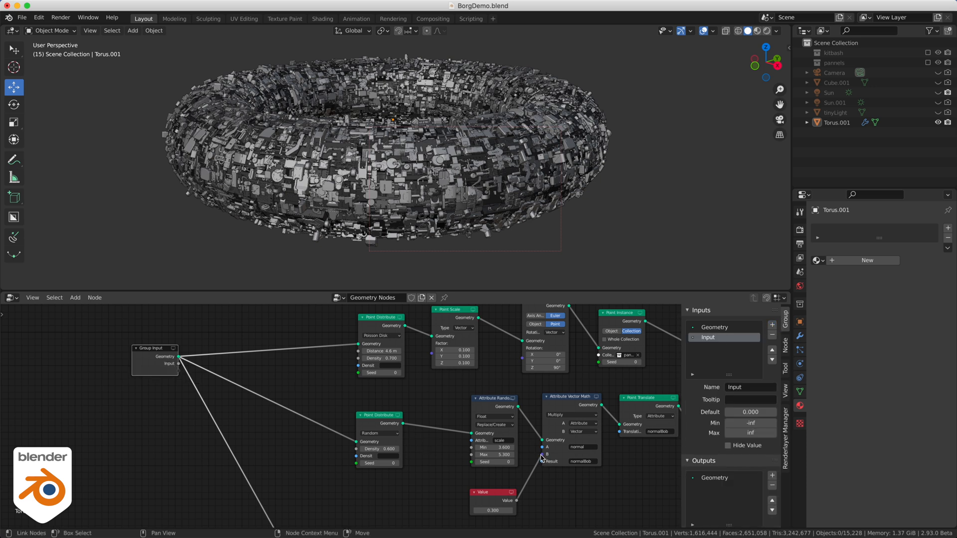
left_click_drag(543, 455, 436, 451)
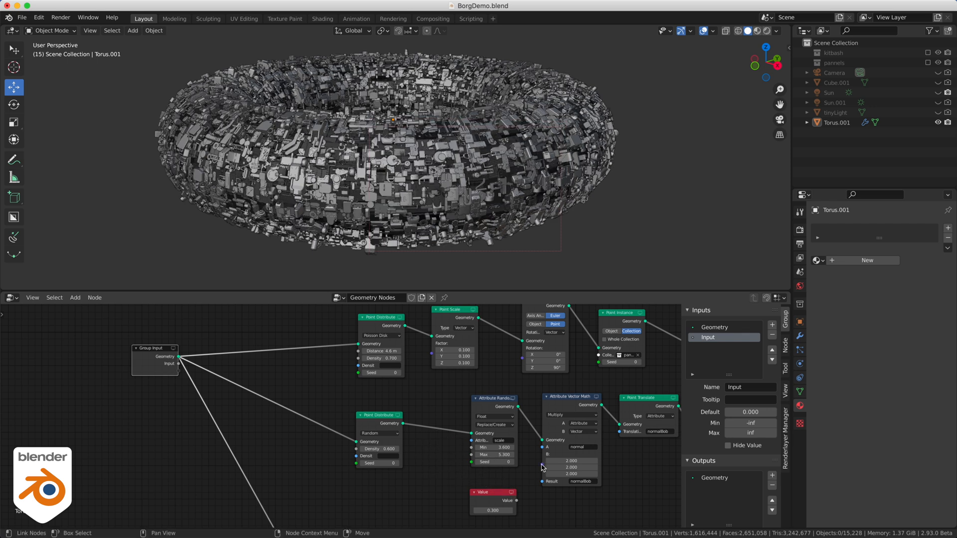
left_click_drag(543, 465, 179, 370)
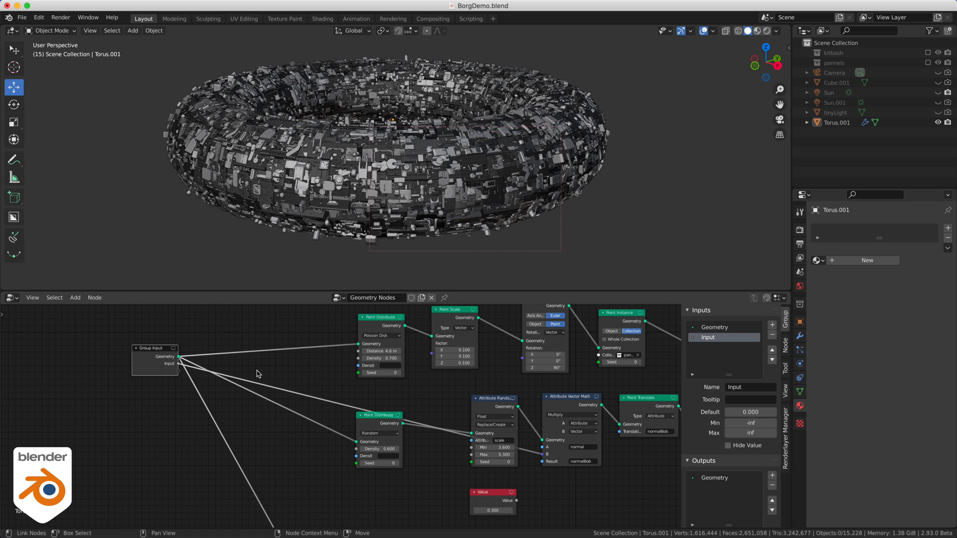
Step: Set the new input to 0.400 in the Geometry Nodes modifier and rename it offest kitbash
left_click(800, 335)
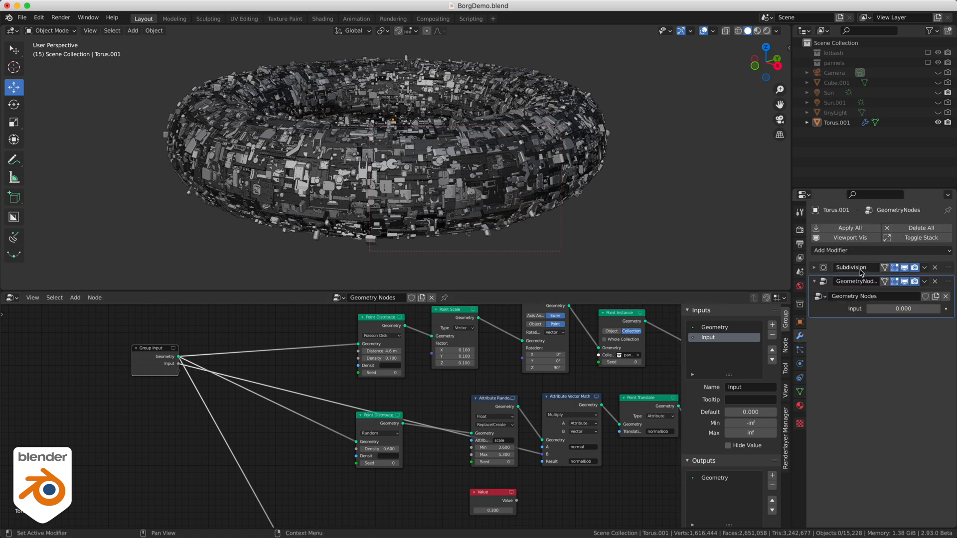
left_click_drag(897, 309, 917, 309)
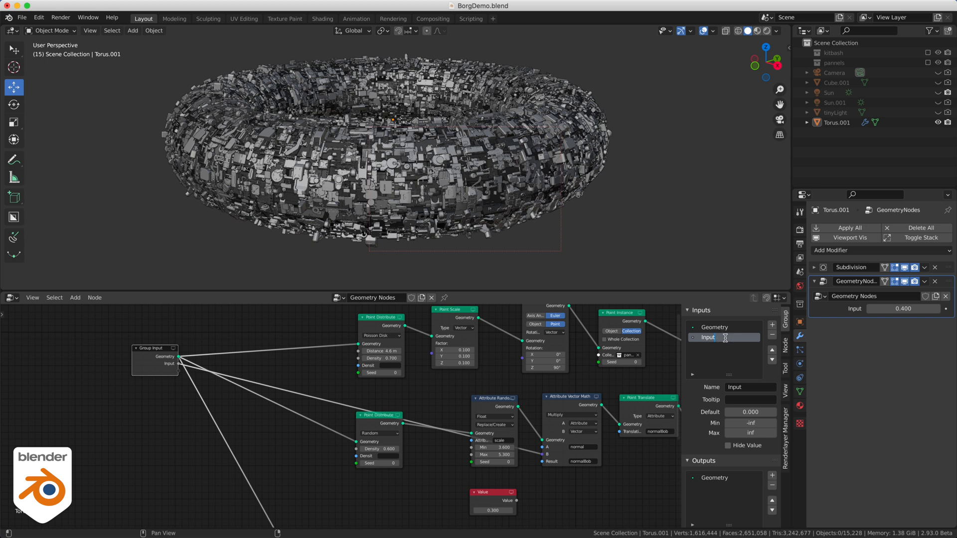
type("offest kitbash")
key("Return")
Step: Add a second group input named Lighdensity and link it to the lights branch's Point Distribute node
middle_click_drag(235, 461, 355, 449)
left_click(773, 325)
double_click(736, 347)
type("Lighdensity")
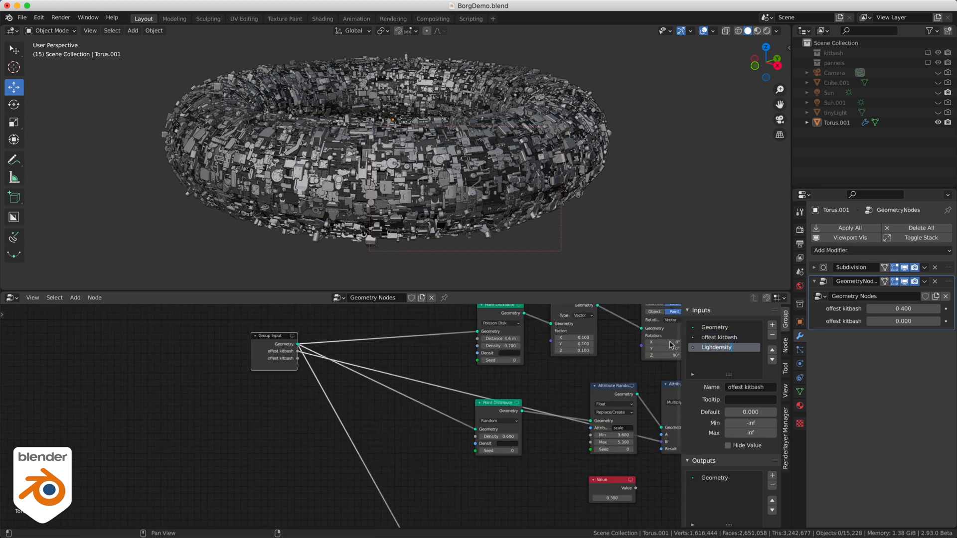
key("Return")
scroll(490, 515, "down", 3)
middle_click_drag(489, 515, 413, 450)
left_click_drag(260, 327, 368, 516)
Step: Add a third group input named kitbash density and move it above Lighdensity
scroll(340, 399, "up", 3)
middle_click_drag(340, 399, 339, 454)
left_click(773, 325)
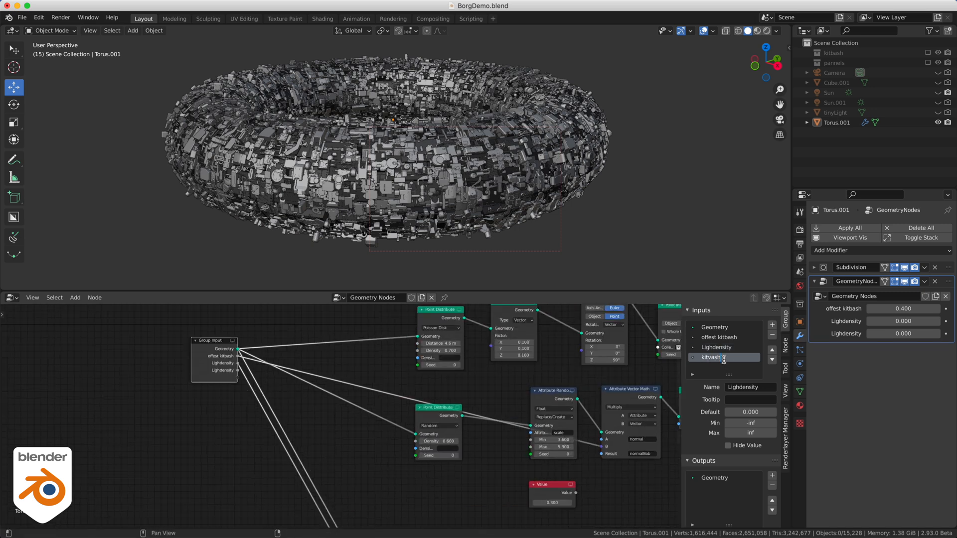
left_click(724, 359)
type("kitbash density")
key("Return")
left_click(773, 351)
Step: Link kitbash density to the kitbash Point Distribute node's Density Max and adjust its value in the Geometry Nodes modifier
middle_click_drag(393, 395, 391, 406)
left_click_drag(235, 373, 370, 440)
scroll(498, 479, "up", 4)
middle_click_drag(372, 442, 466, 481)
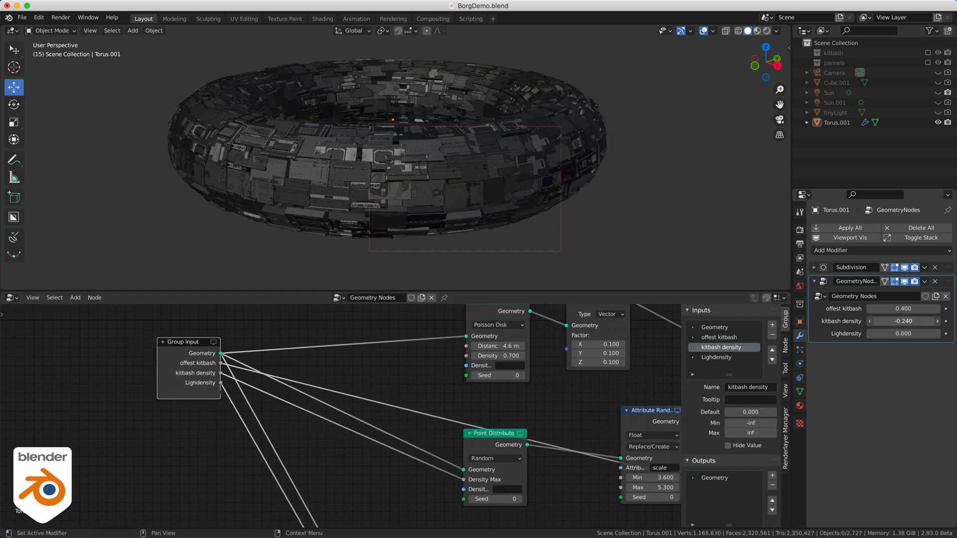
left_click_drag(904, 322, 921, 322)
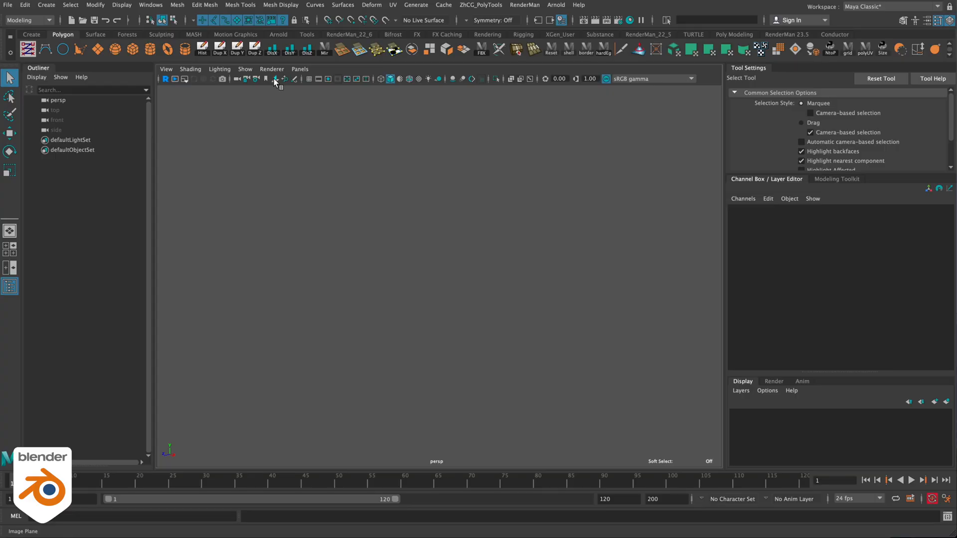
Step: In Maya, load borgDonut.jpg from the Desktop as an image plane in the persp view
left_click(275, 82)
left_click(83, 90)
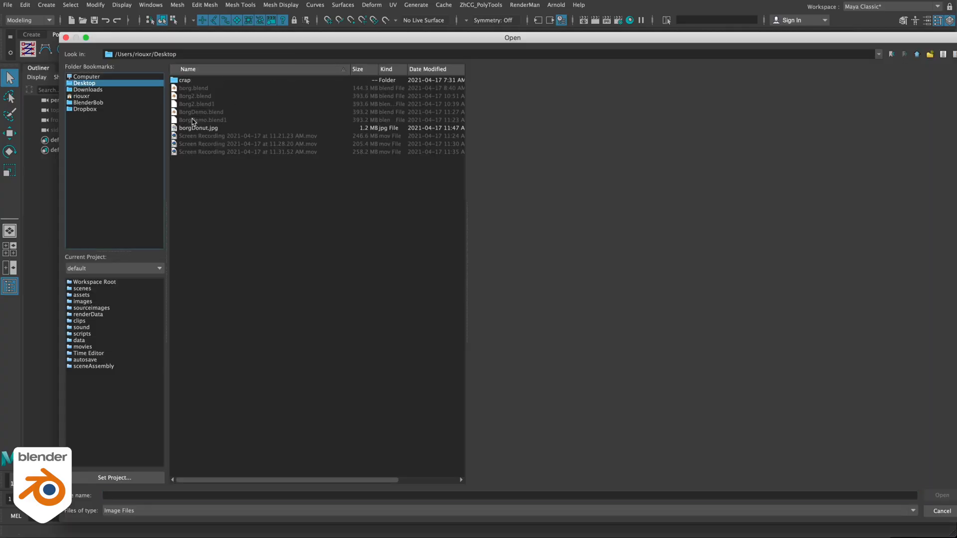
double_click(209, 126)
left_click(505, 100)
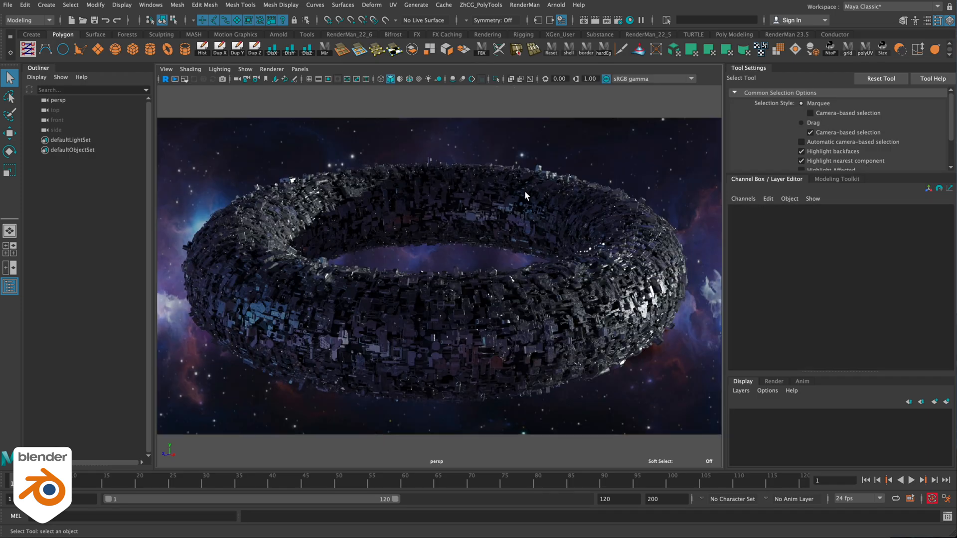